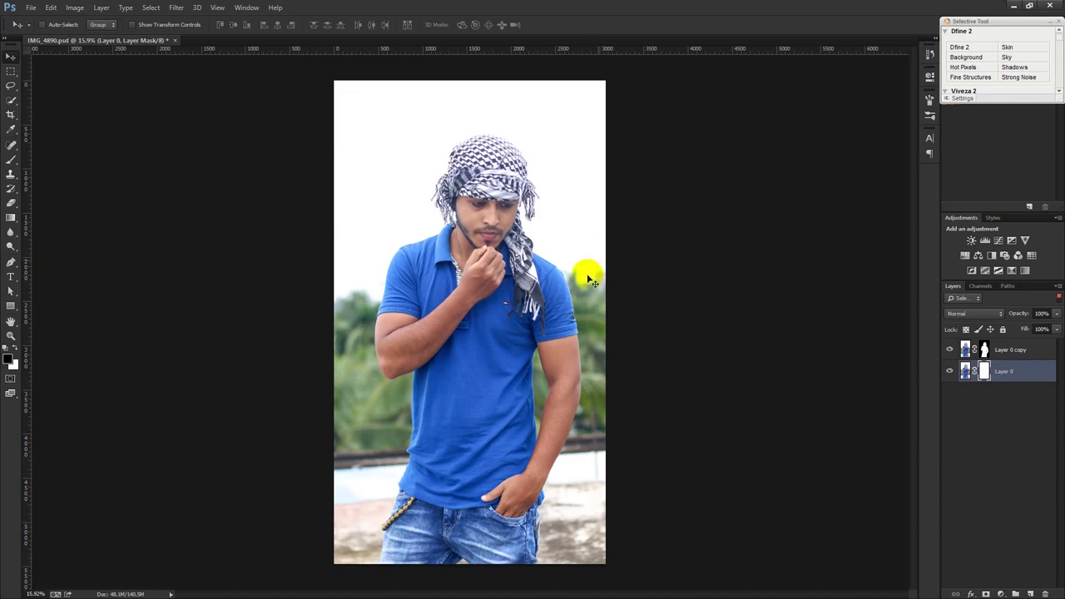
With IMG_4890.psd open, open the File menu to start a new document.
left_click(29, 9)
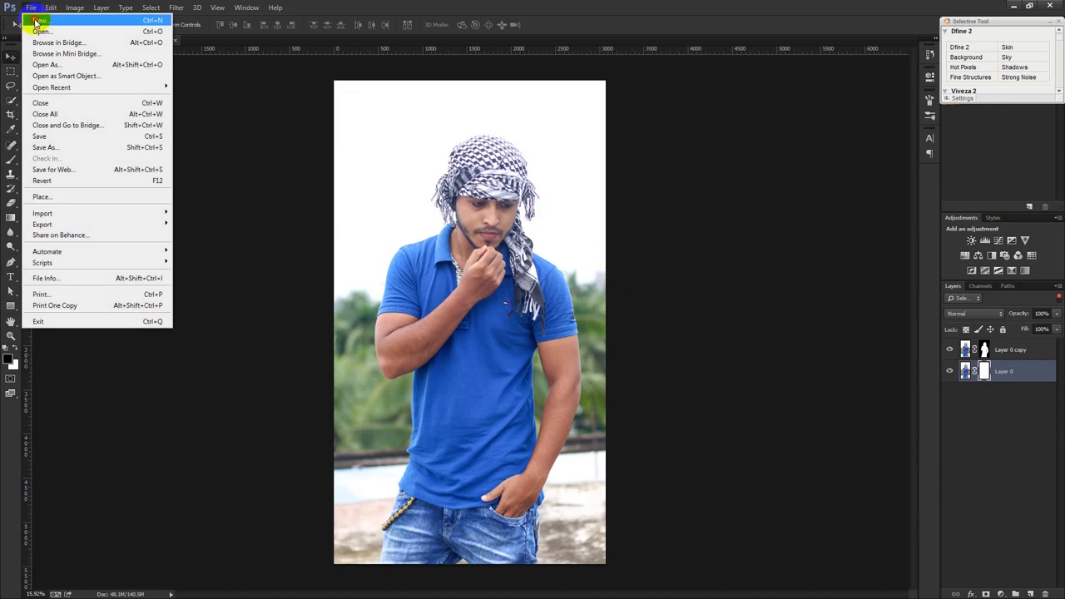
Create a new blank Untitled-1 document with default settings and add a Gradient Fill layer.
left_click(36, 24)
left_click(612, 194)
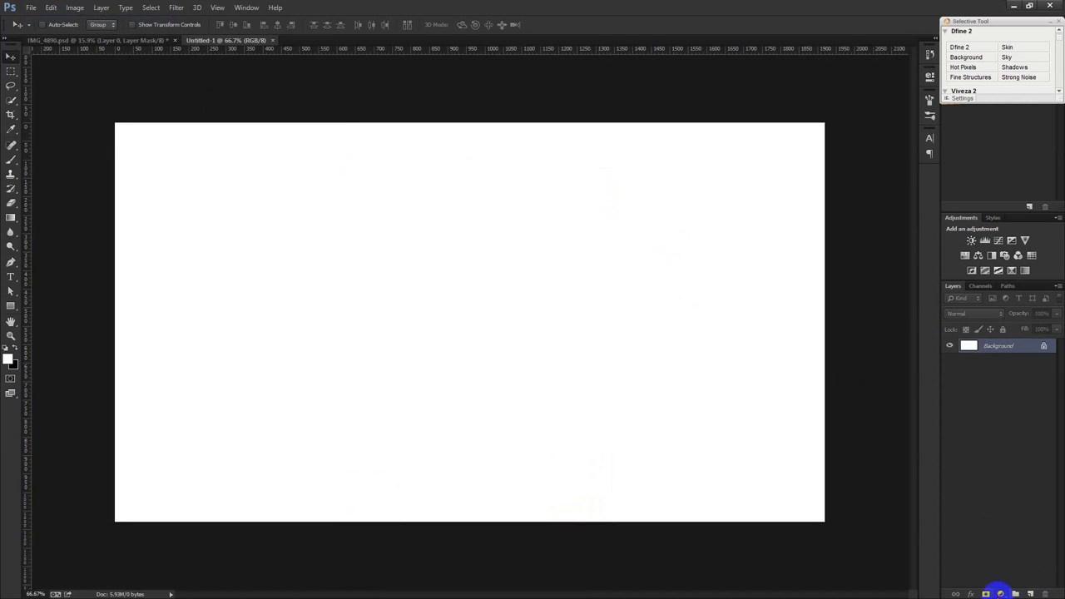
left_click(1016, 593)
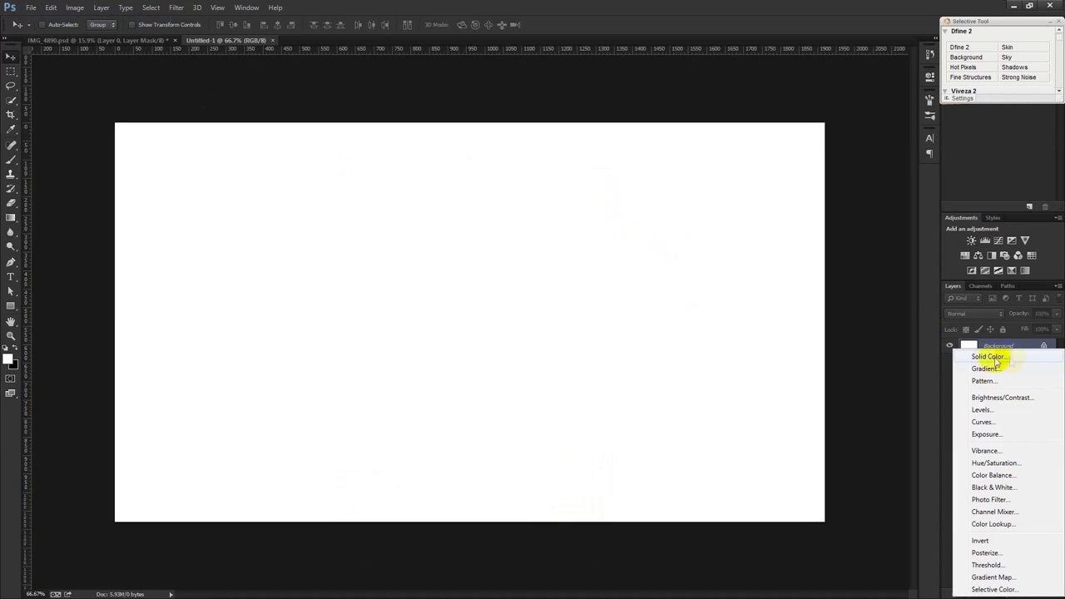
left_click(985, 371)
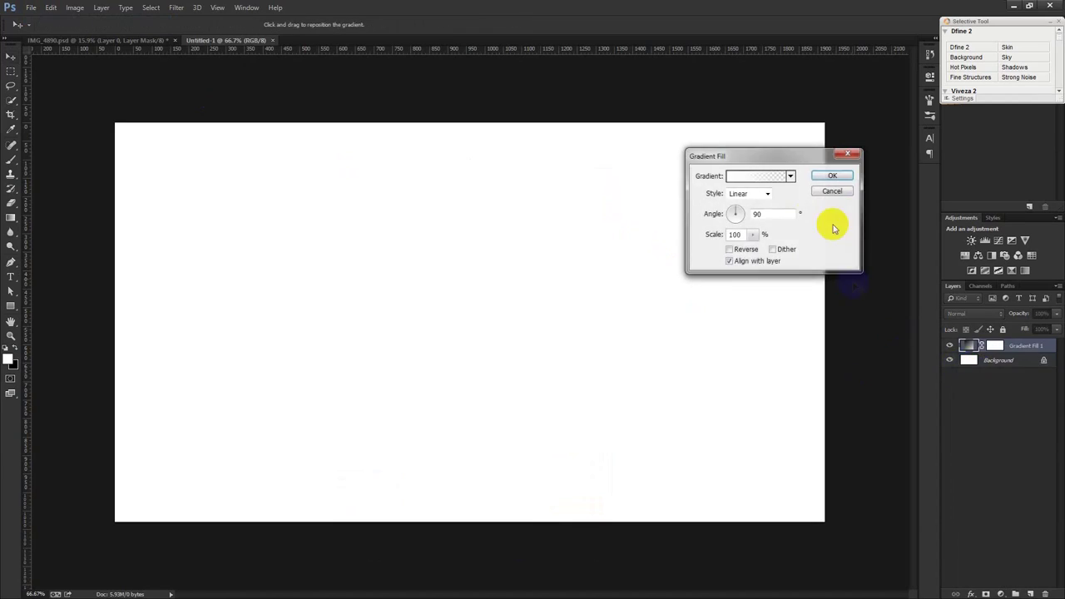
Reset the gradient presets to defaults and pick the black-to-white gradient.
left_click(791, 176)
left_click(908, 194)
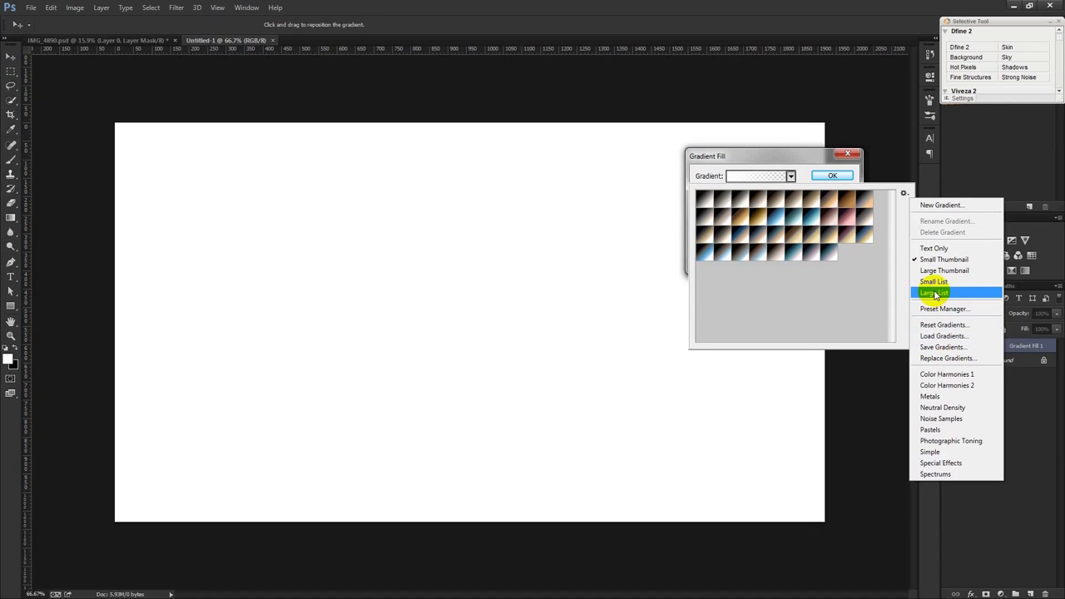
left_click(939, 325)
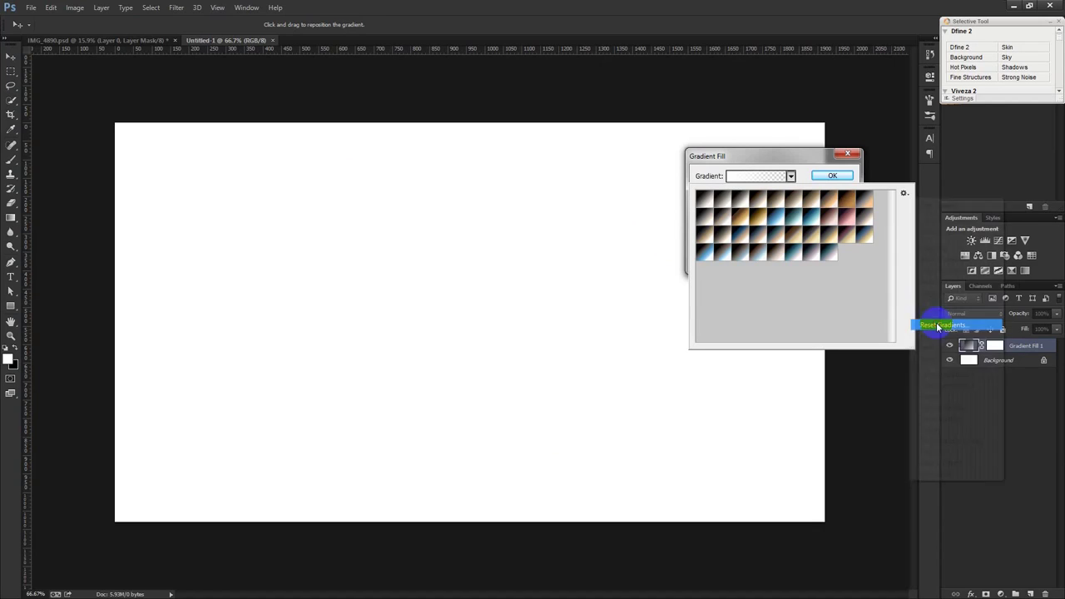
left_click(486, 229)
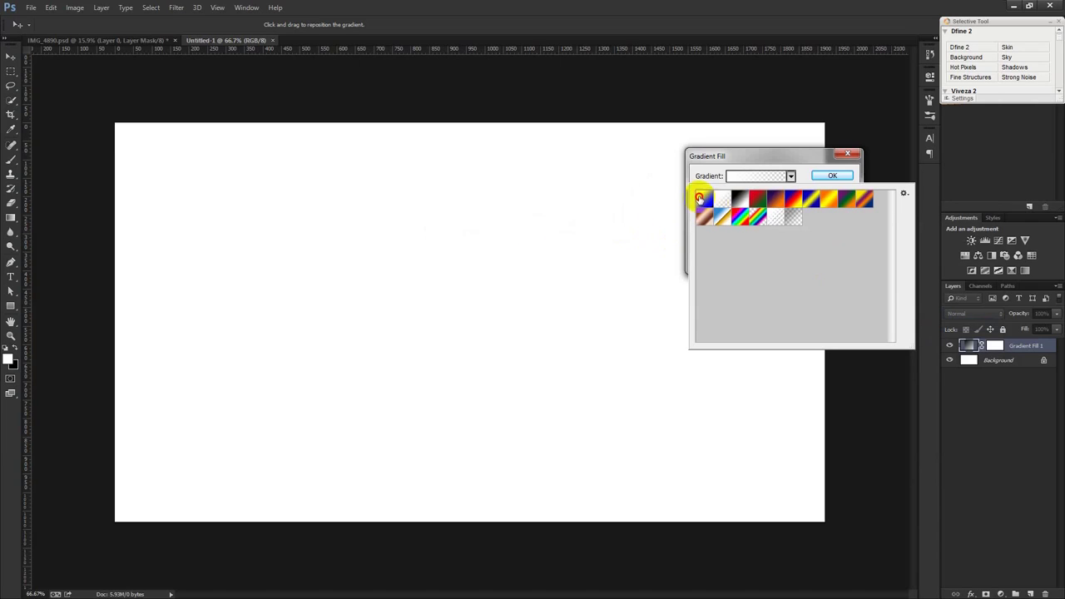
left_click(705, 203)
left_click(805, 175)
Set the gradient style to Radial with Dither on and angle 0°, then confirm.
left_click(745, 193)
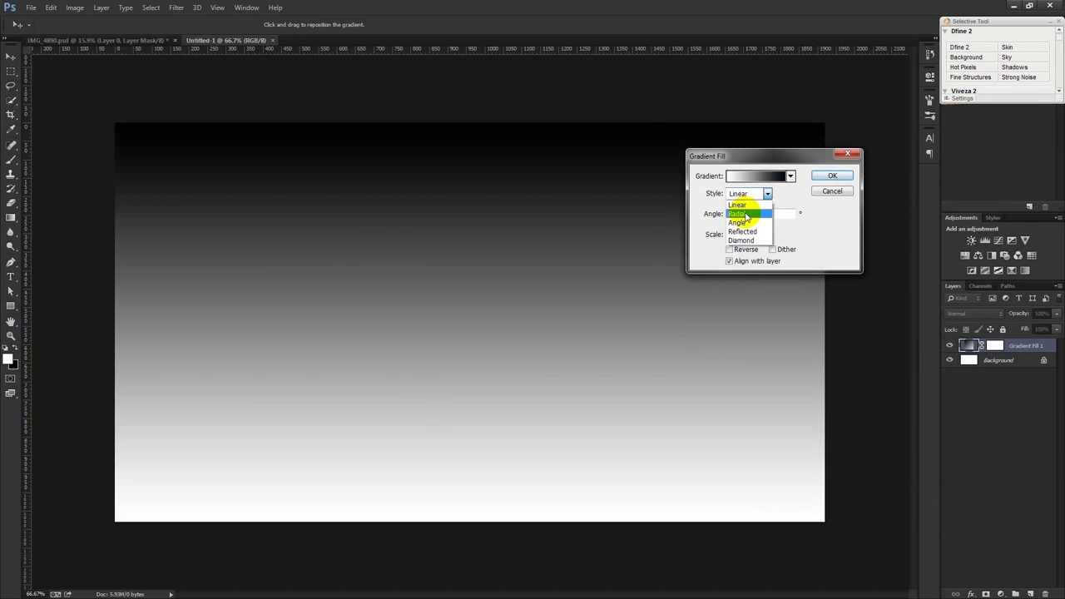
left_click(745, 218)
left_click(774, 250)
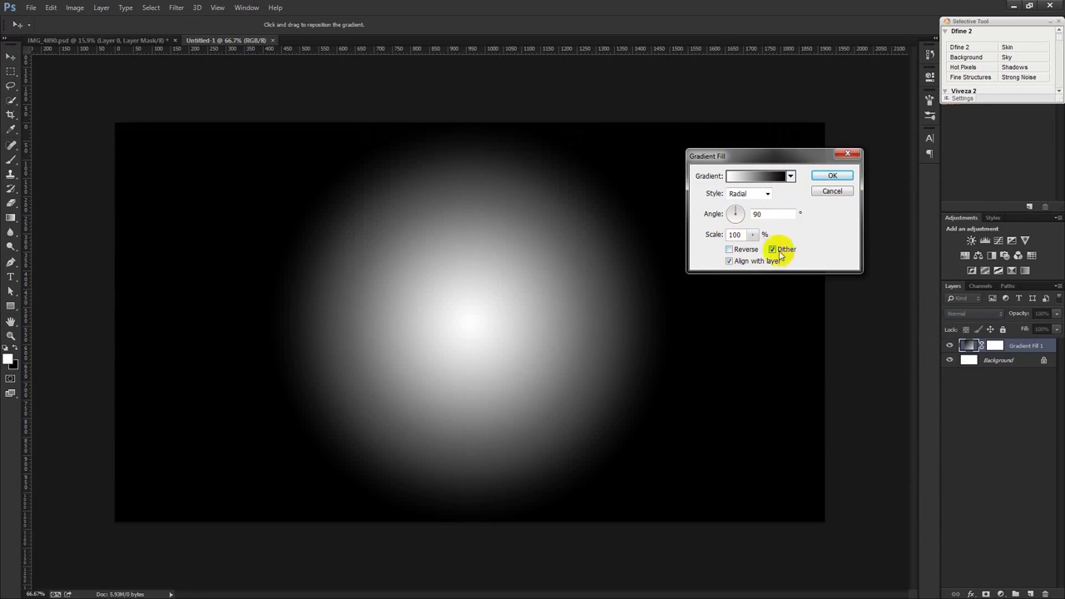
left_click(774, 250)
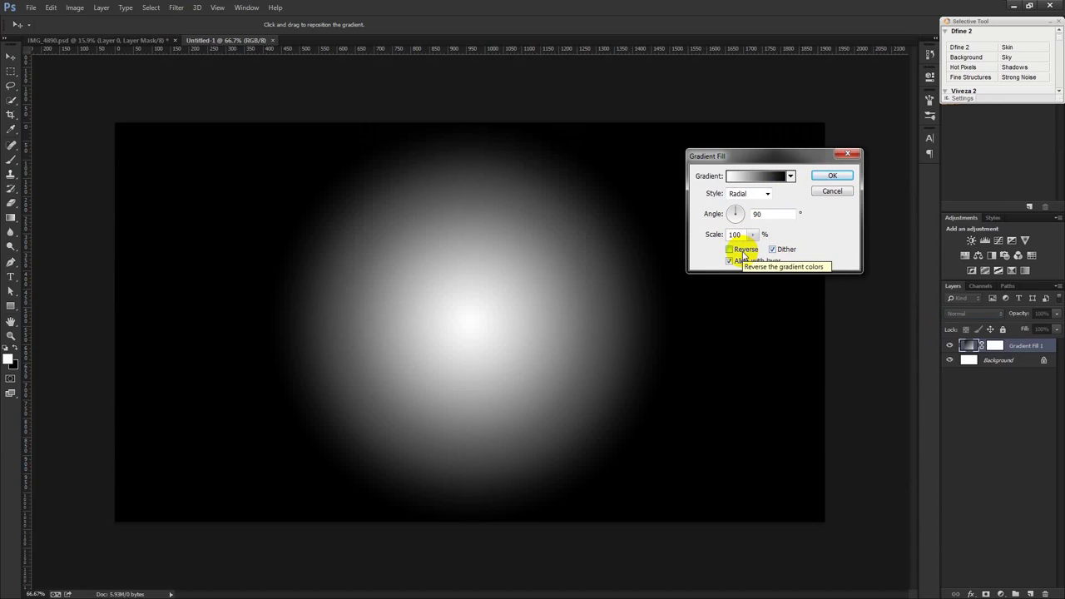
left_click(744, 252)
left_click(741, 251)
left_click(716, 218)
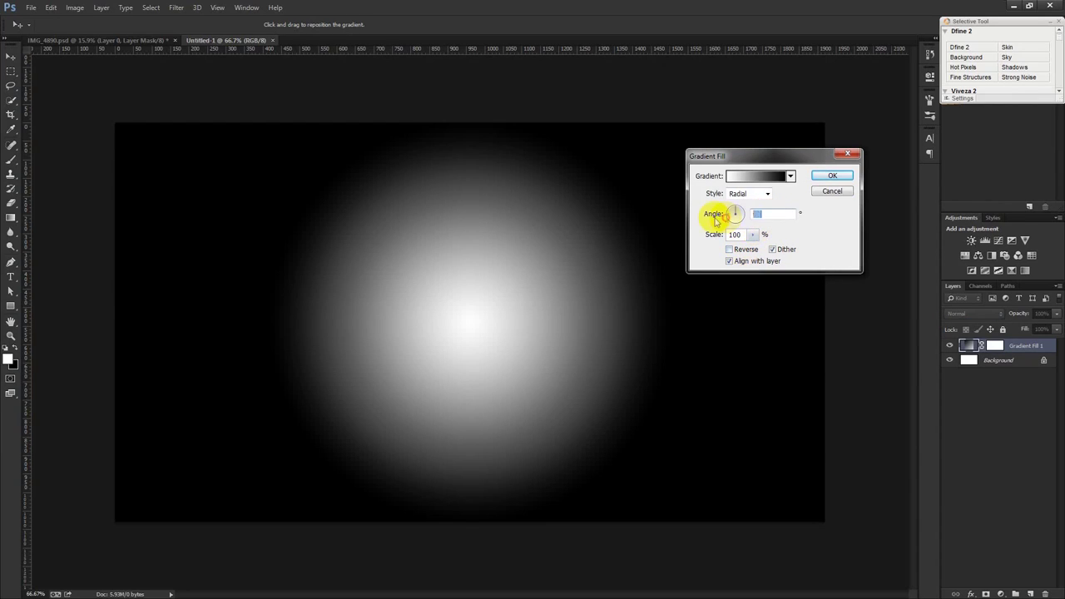
type("0")
left_click(832, 177)
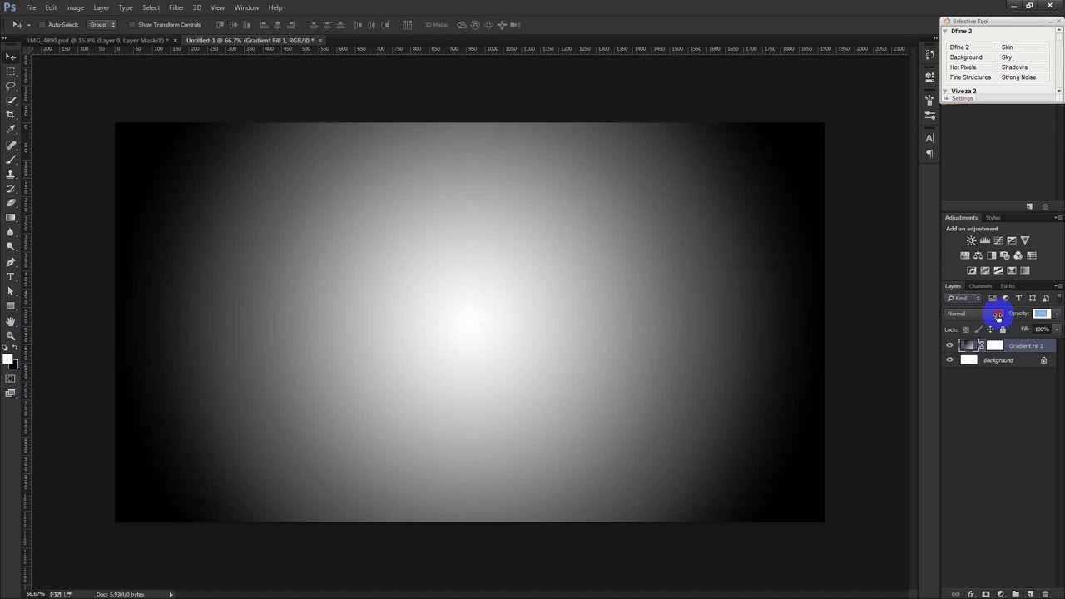
Fill the Background with black and set Gradient Fill 1's opacity to 50%.
left_click_drag(1019, 314, 989, 309)
left_click(998, 360)
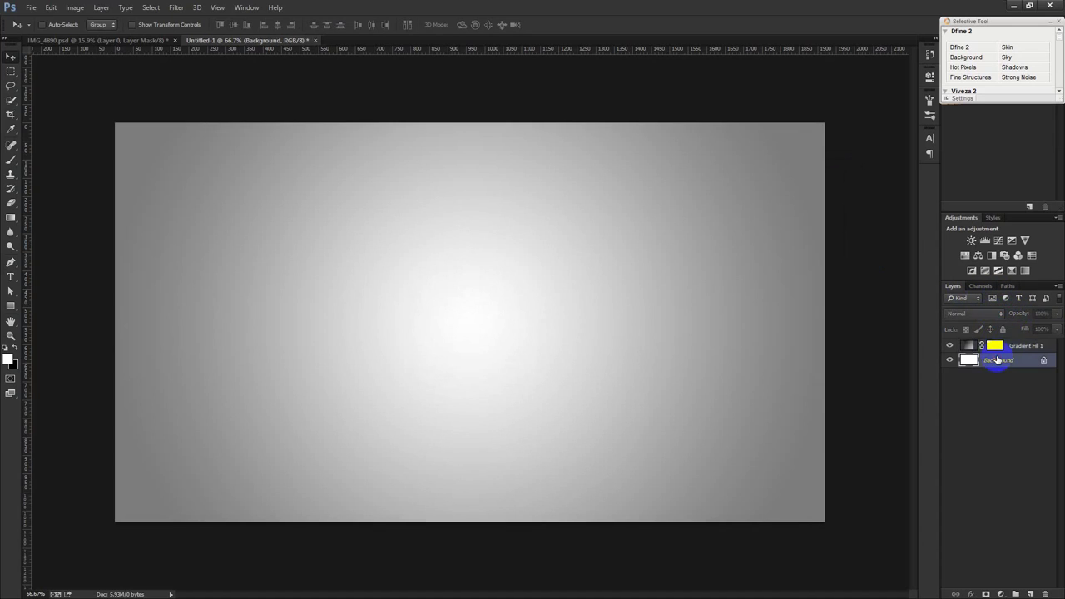
key("ctrl+BackSpace")
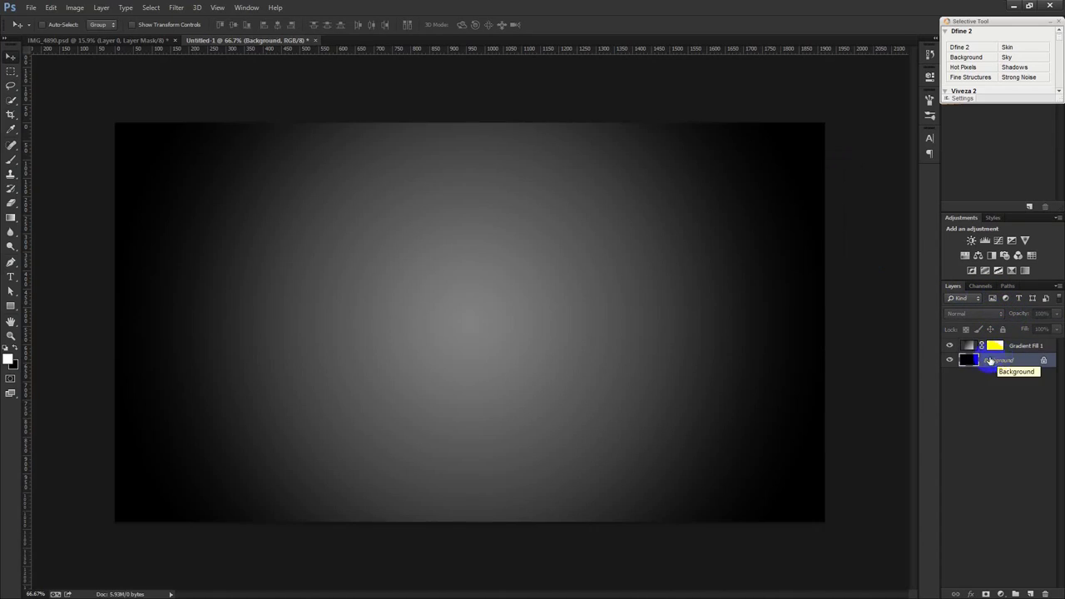
left_click(1019, 345)
left_click_drag(1019, 317, 1017, 318)
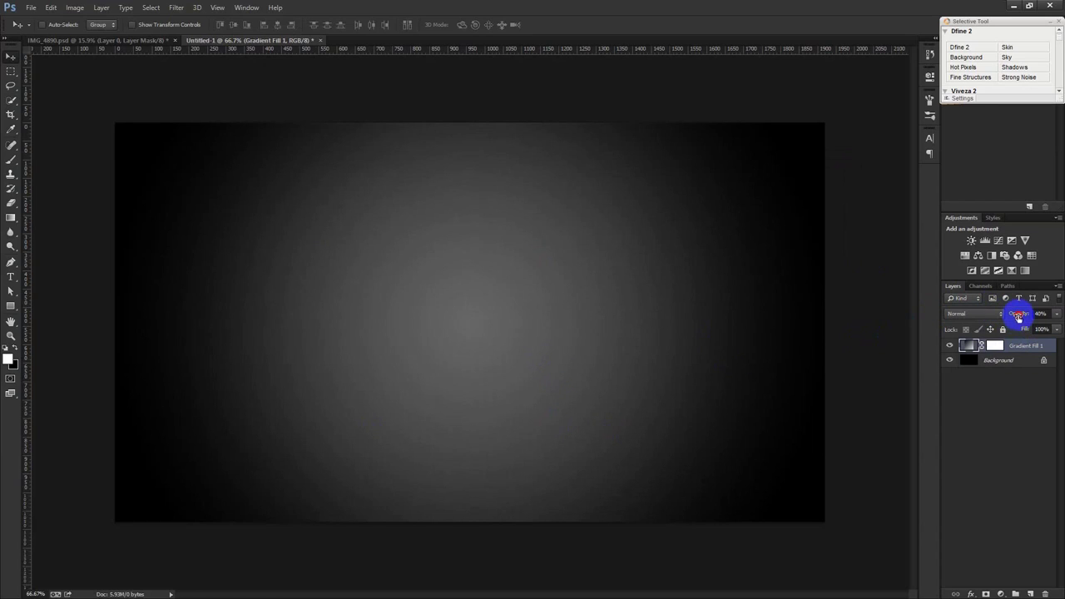
left_click_drag(1022, 317, 1024, 318)
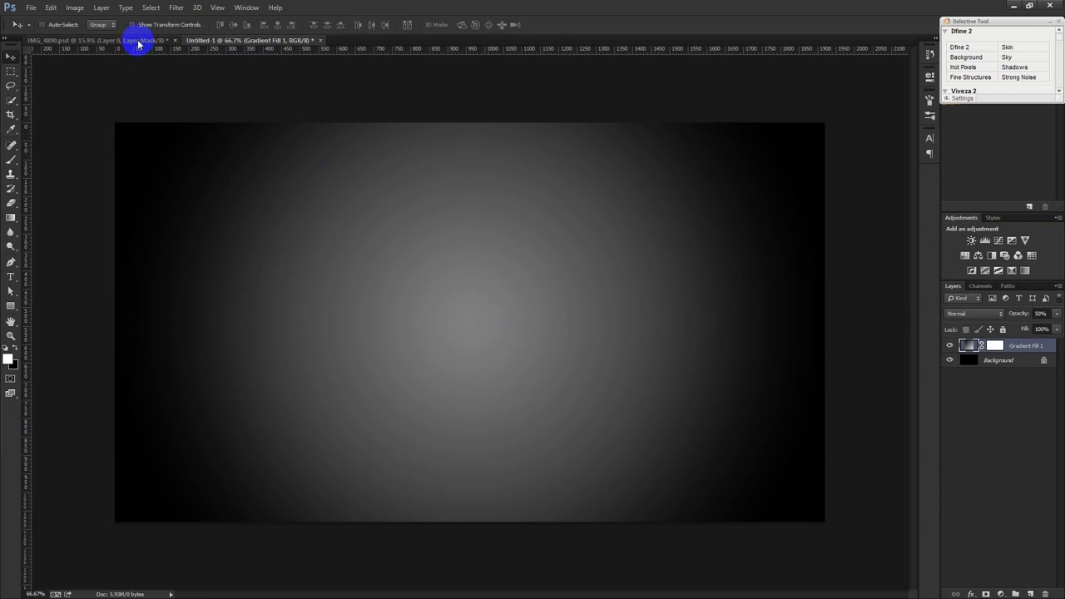
Hide Layer 0 in IMG_4890.psd and drag the Layer 0 copy cut-out into Untitled-1.
left_click_drag(139, 44, 516, 330)
left_click(518, 230)
key("ctrl+minus")
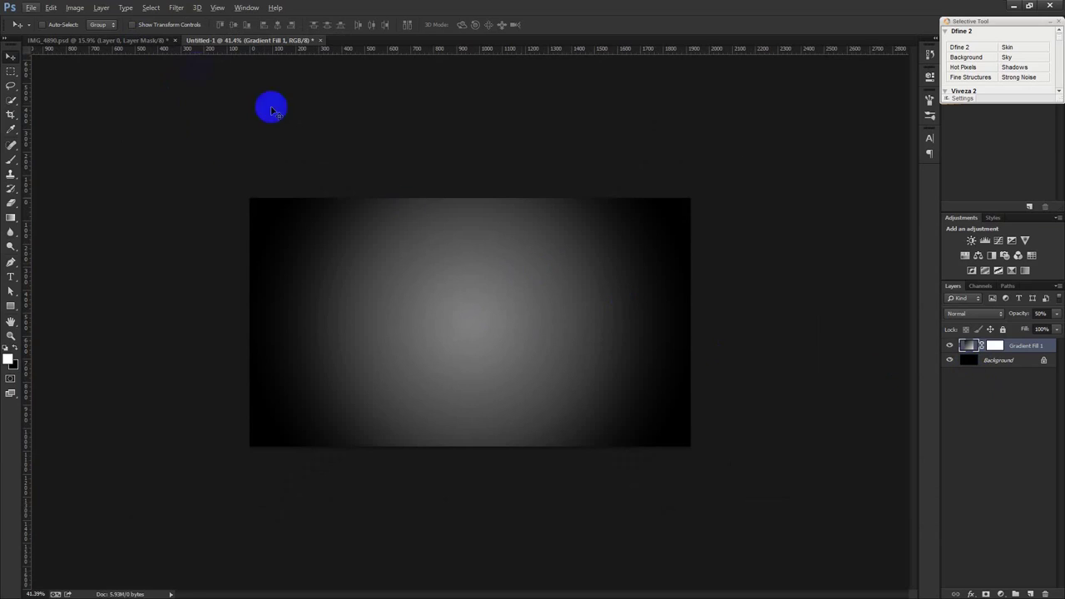
left_click(150, 40)
left_click(950, 371)
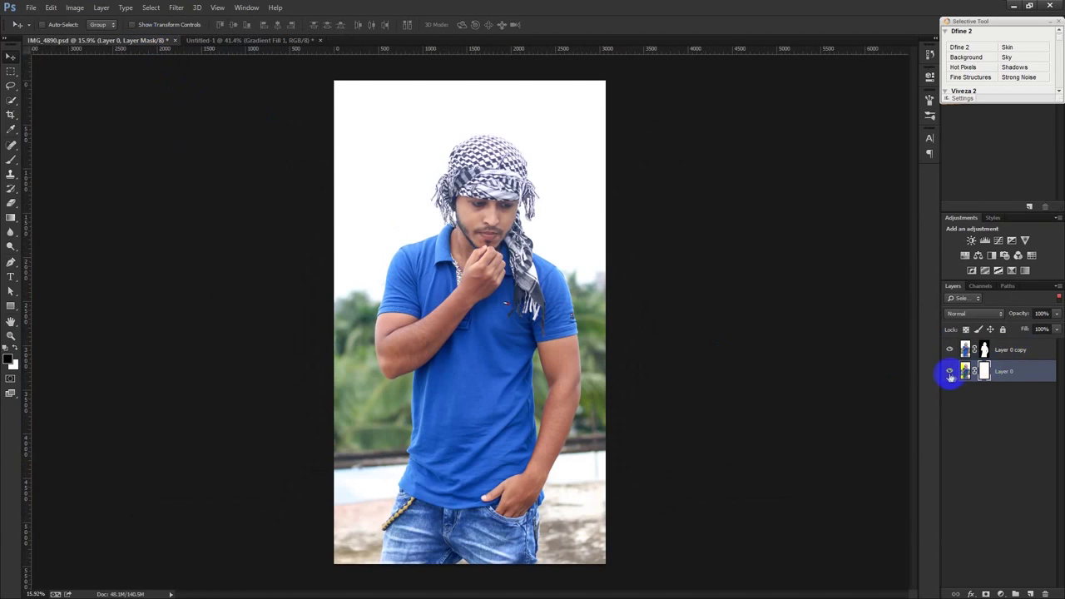
left_click(1023, 352)
mouse_move(507, 302)
left_mouse_down()
mouse_move(262, 55)
mouse_move(357, 149)
left_mouse_up()
Convert the man's layer to a smart object and scale him to 21.10% on the vignette.
right_click(1026, 349)
left_click(907, 225)
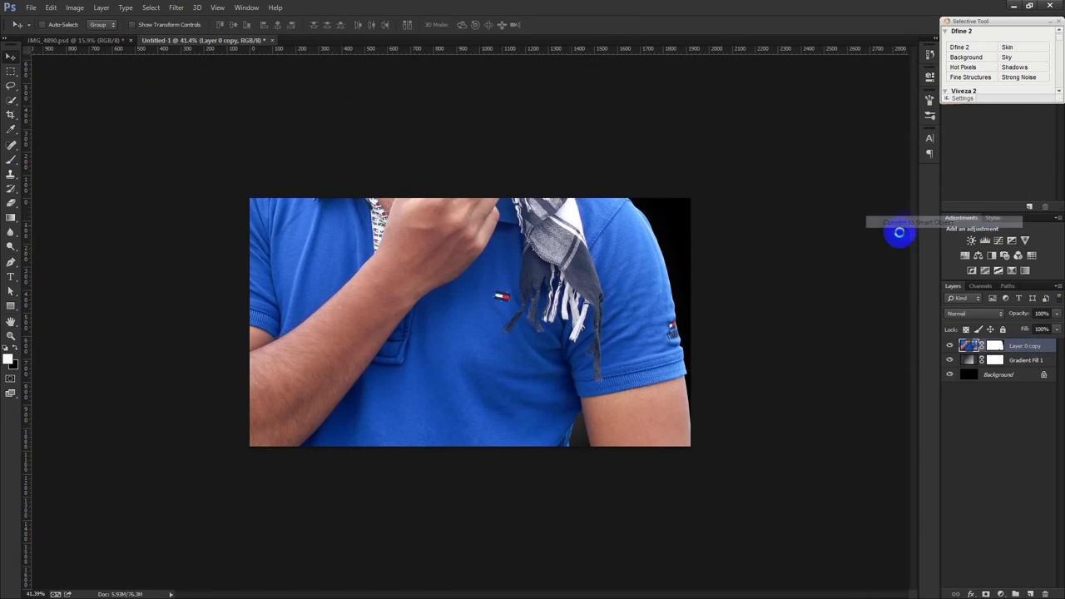
key("ctrl+t")
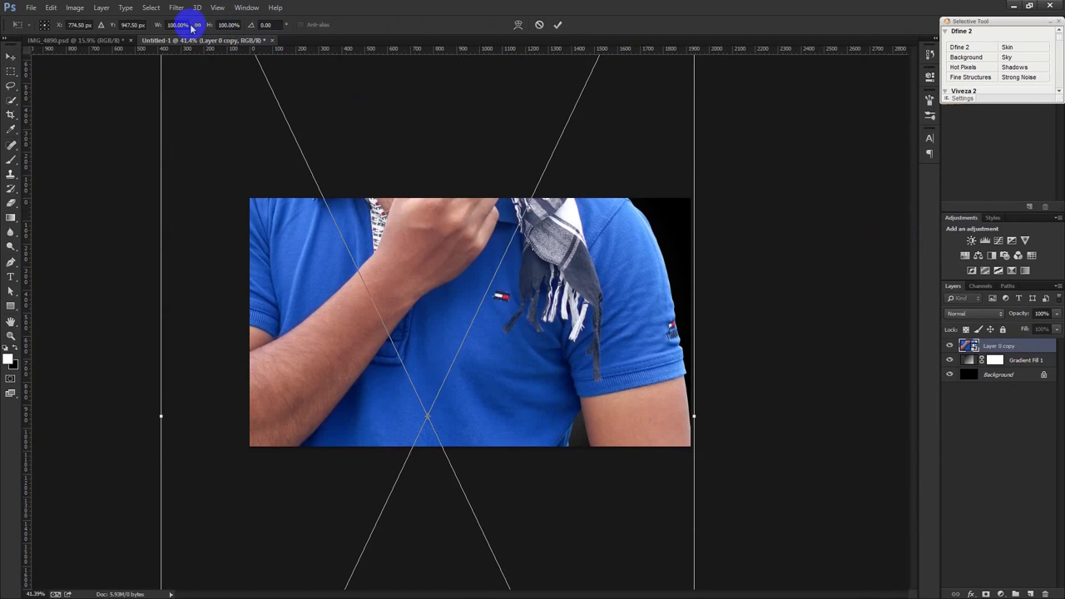
left_click_drag(169, 24, 114, 52)
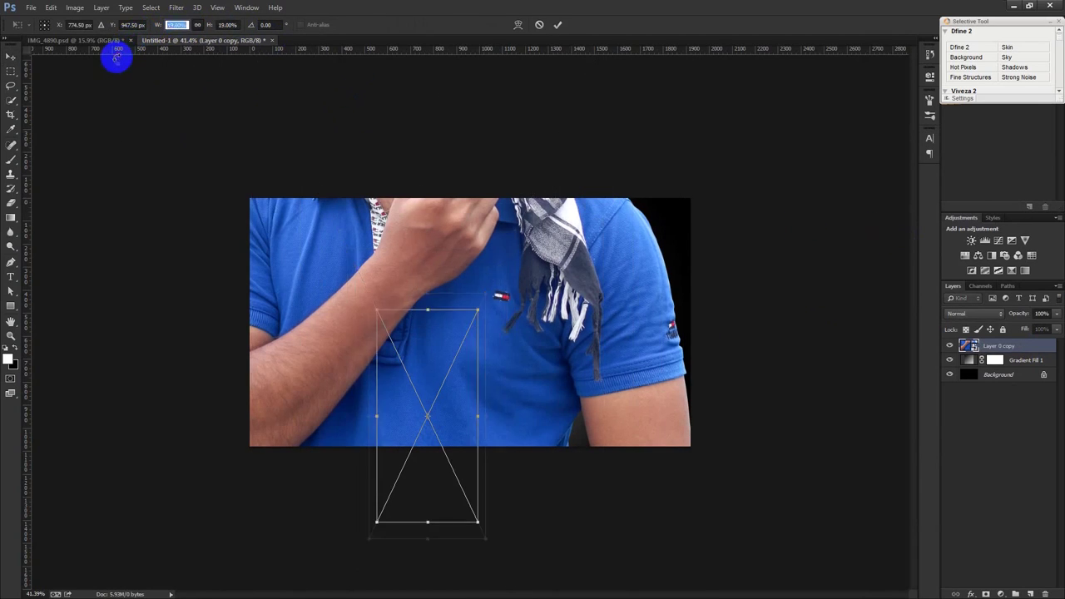
mouse_move(449, 319)
left_mouse_down()
mouse_move(481, 247)
mouse_move(545, 220)
left_mouse_up()
key("ctrl+plus")
key("ctrl+plus")
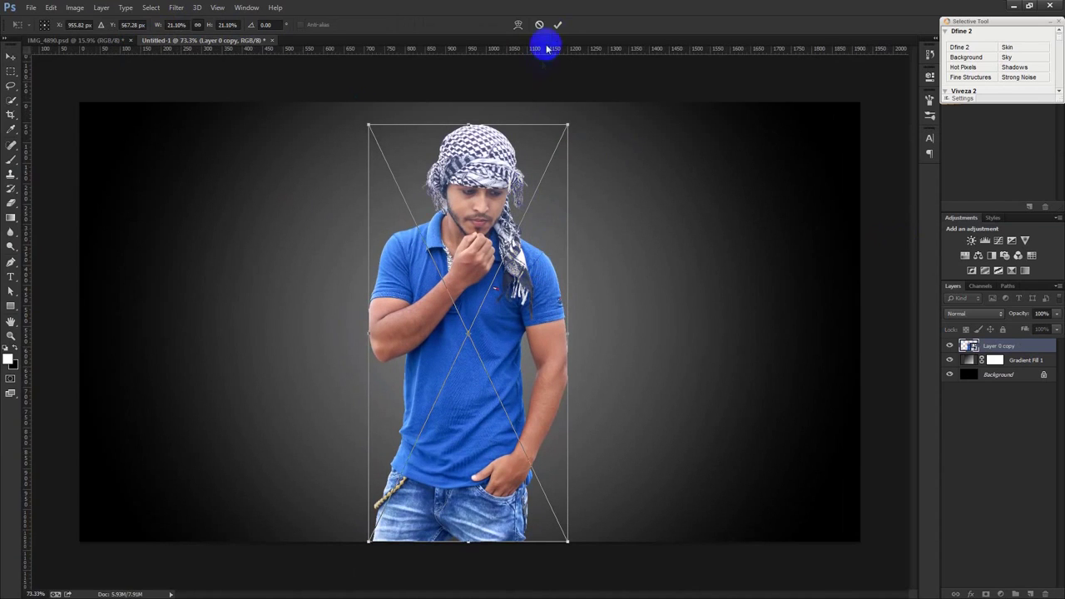
left_click(557, 24)
Nudge the man left, rasterize his layer and erase the yellow fringe beside his ear.
left_click_drag(517, 178, 510, 179)
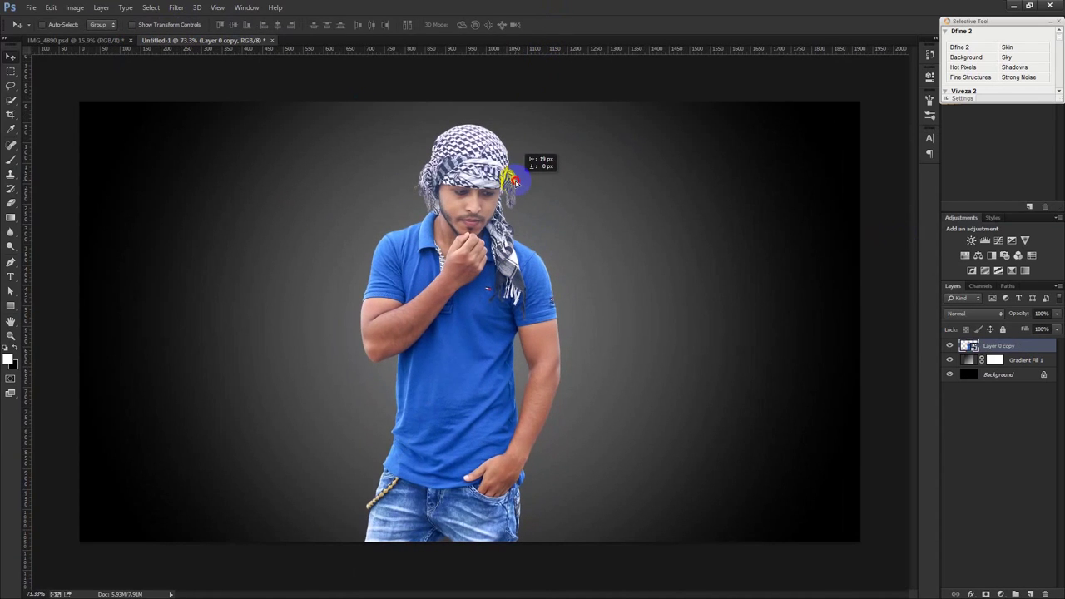
scroll(439, 218, "up", 6)
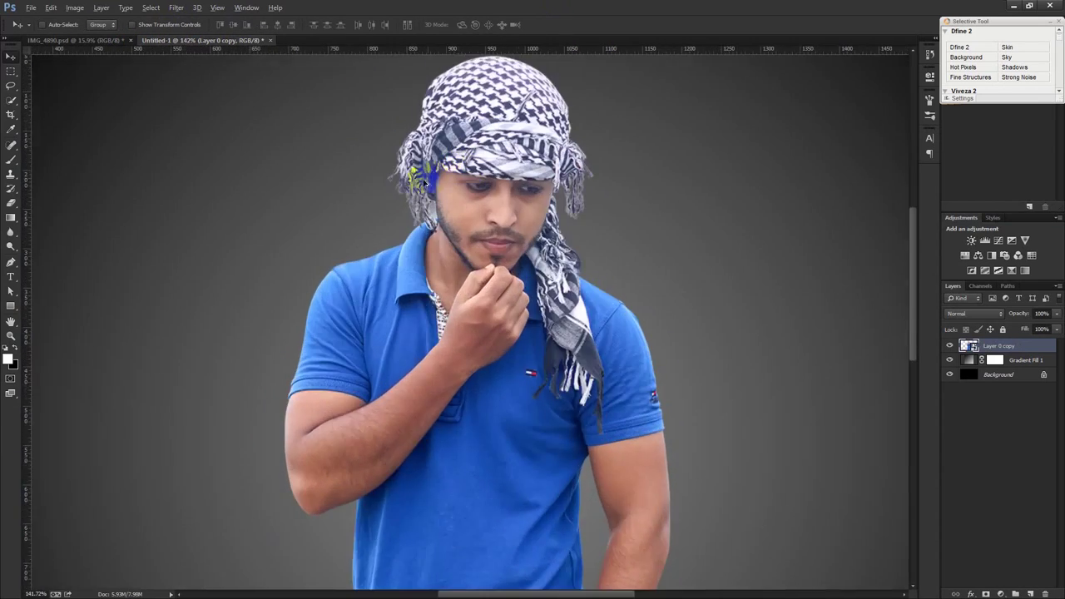
scroll(439, 218, "up", 2)
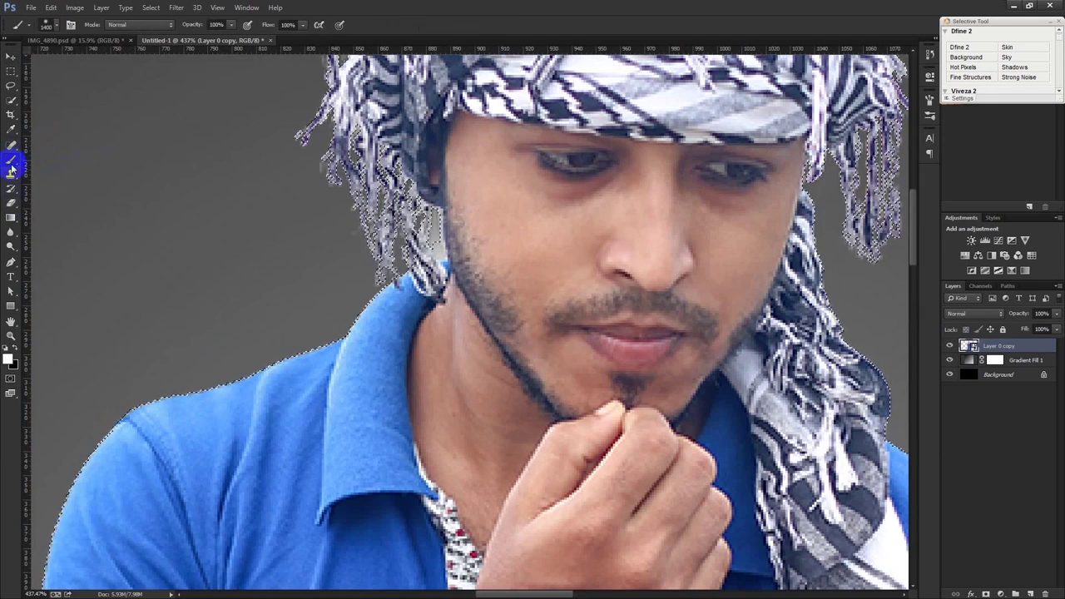
left_click(10, 202)
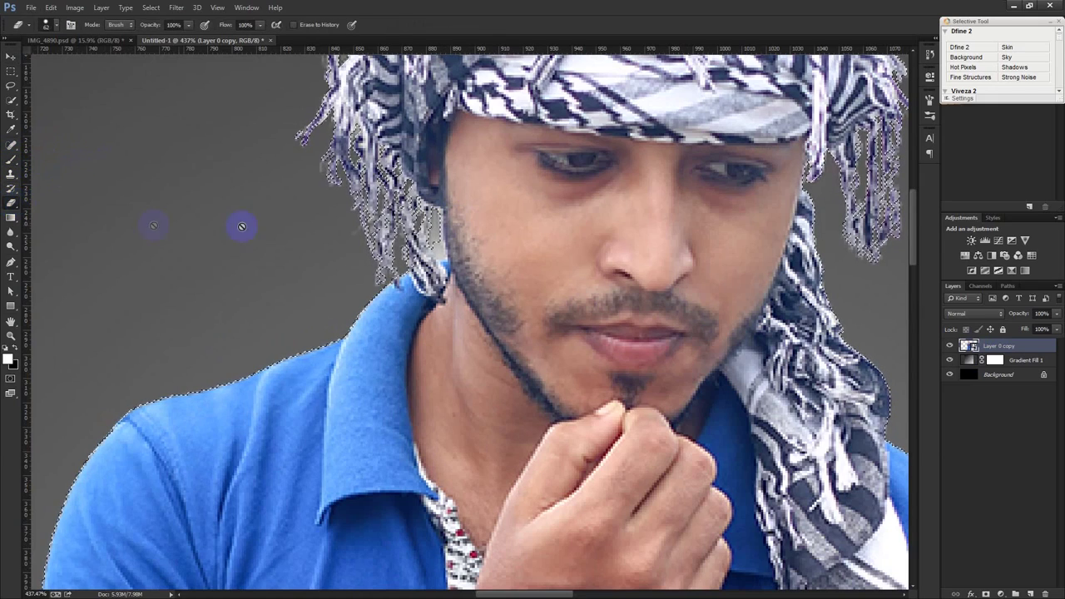
left_click(658, 286)
left_click(507, 233)
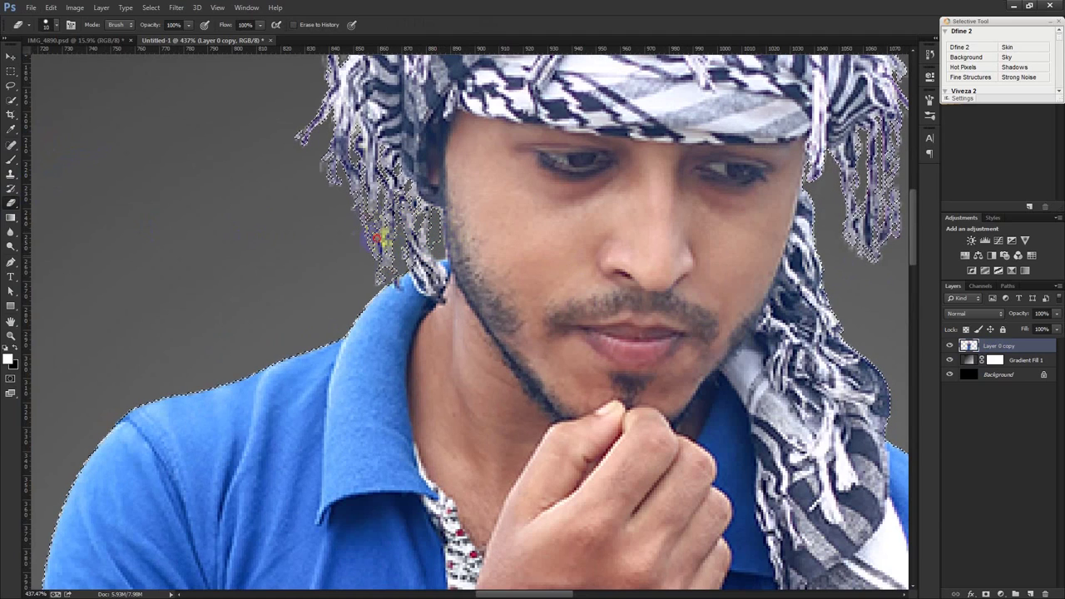
mouse_move(888, 176)
left_mouse_down()
mouse_move(885, 250)
mouse_move(728, 316)
left_mouse_up()
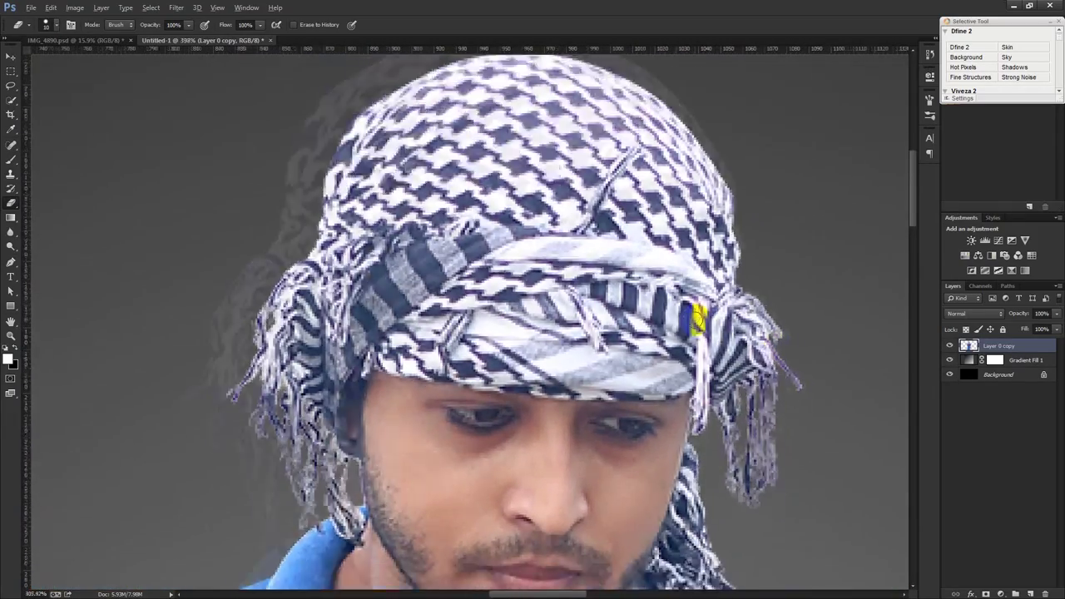
key("ctrl+0")
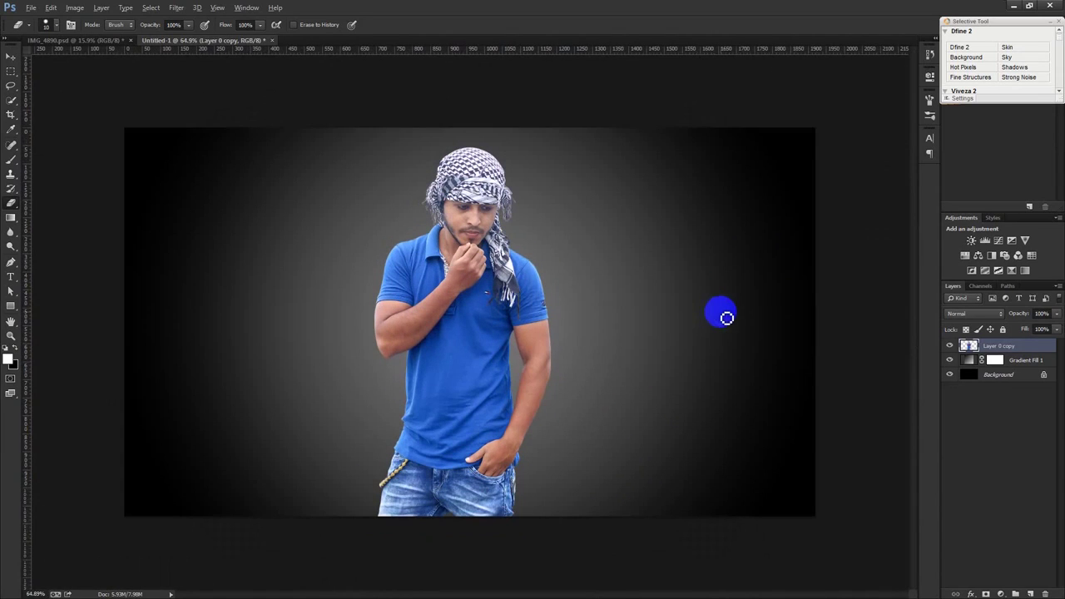
Try Image > Adjustments > Shadows/Highlights and cancel it, leaving the photo unchanged.
left_click(11, 56)
scroll(394, 266, "up", 1)
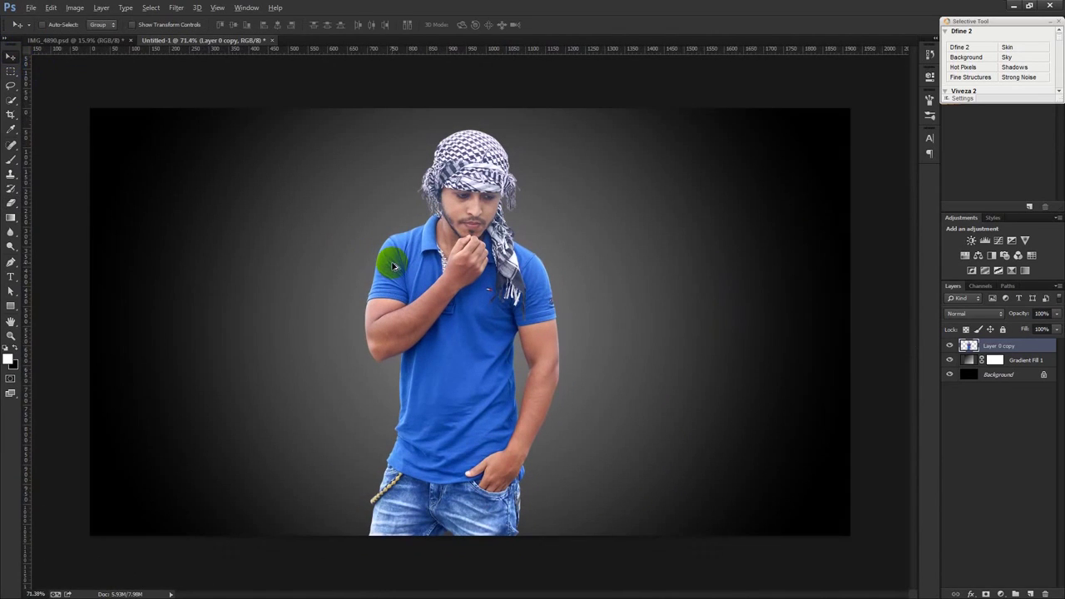
left_click(177, 8)
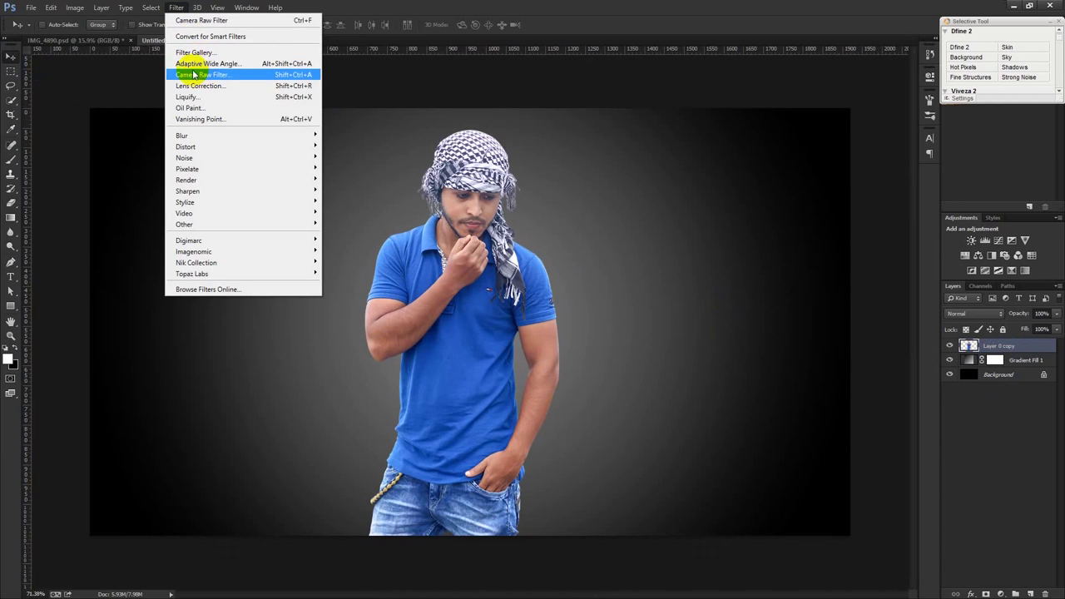
mouse_move(90, 36)
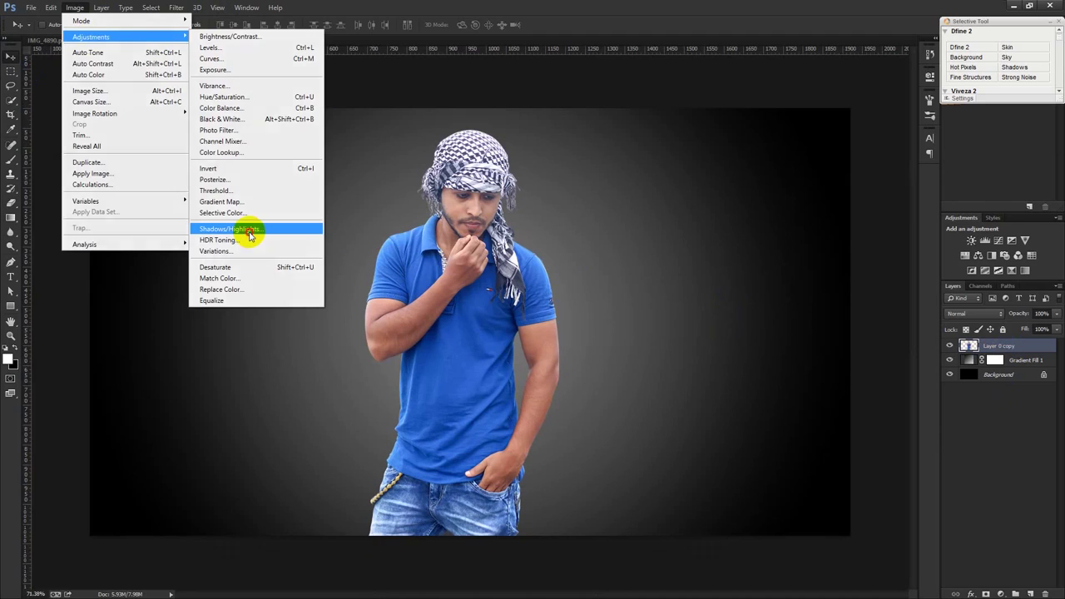
left_click(249, 230)
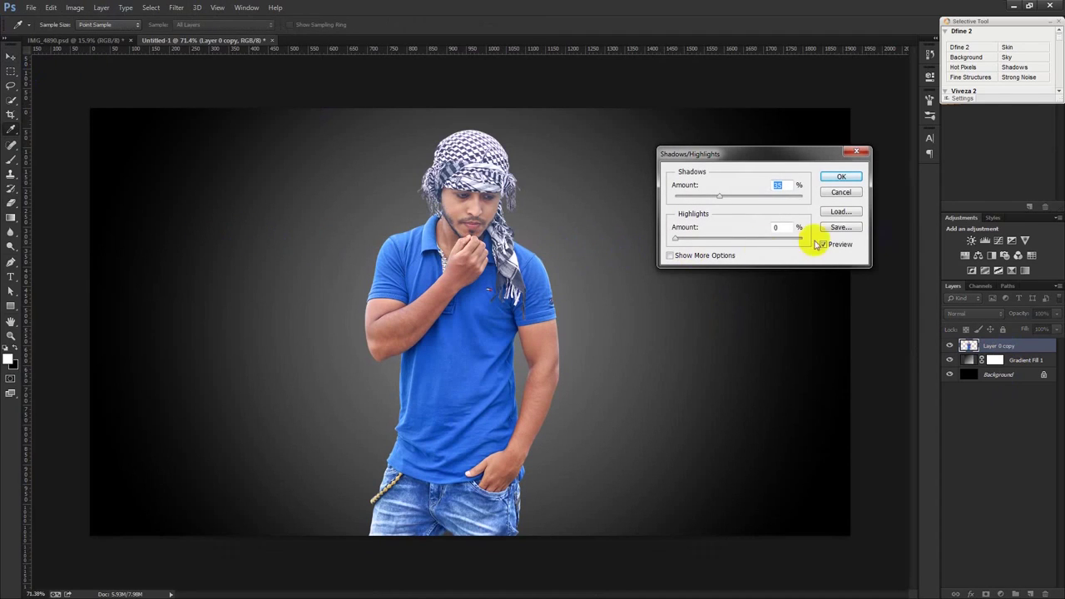
left_click(826, 194)
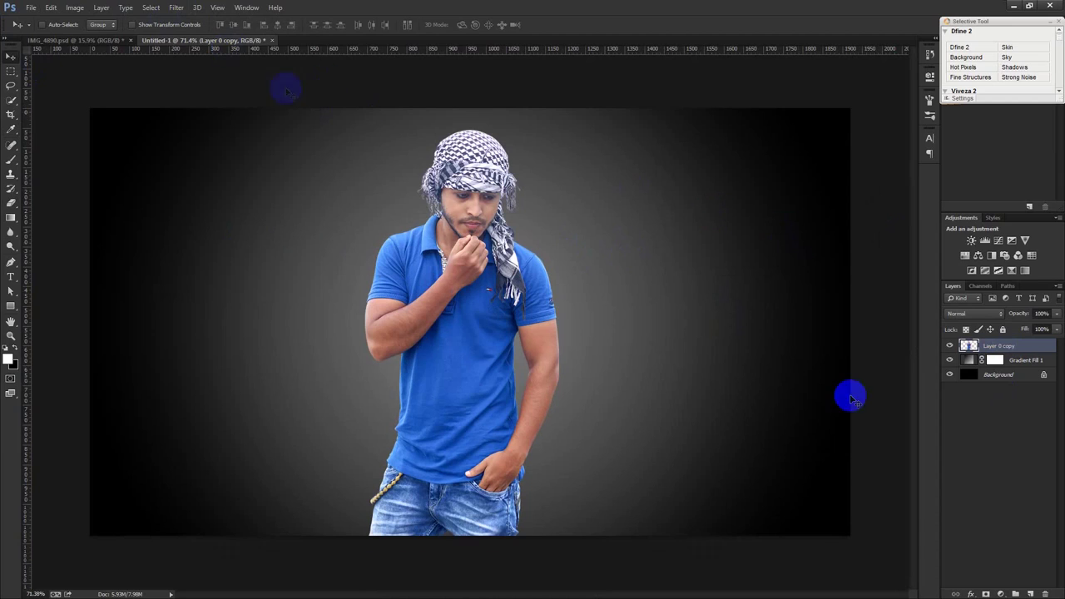
left_click(1001, 593)
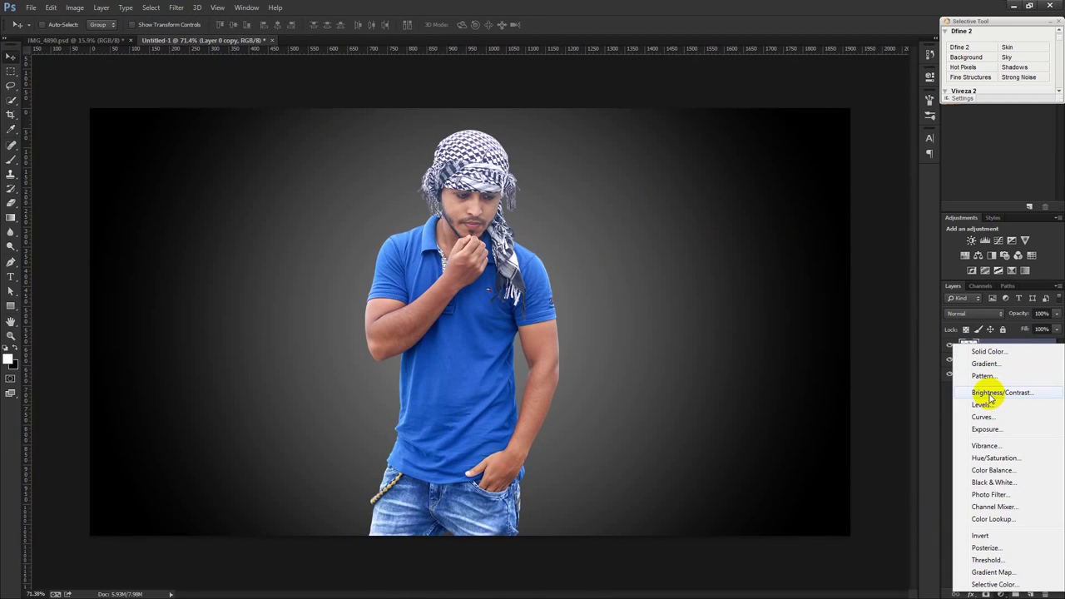
Add a clipped Black & White layer and a clipped Levels layer set to 50, 0.95, 238.
left_click(993, 482)
left_click(1021, 349, "alt")
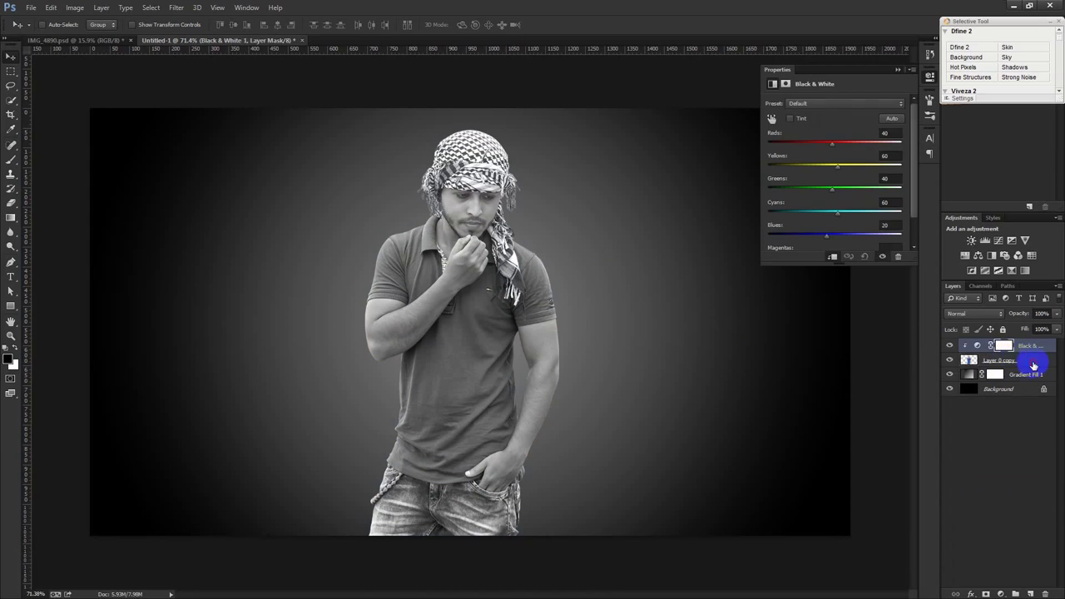
left_click(1032, 360)
left_click(1001, 594)
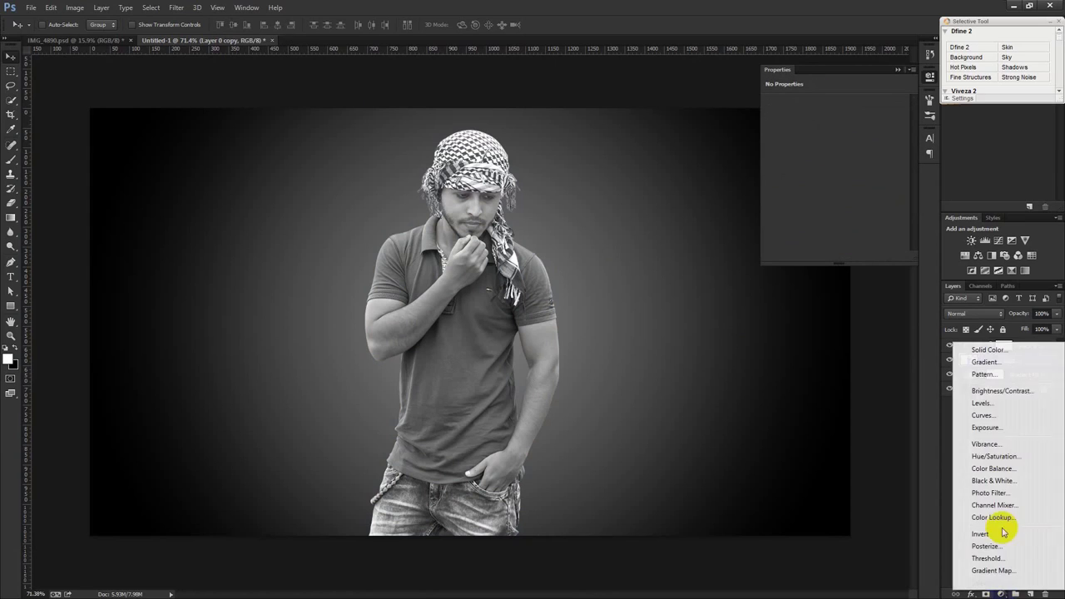
left_click(996, 405)
left_click_drag(783, 183, 796, 185)
left_click_drag(902, 183, 808, 184)
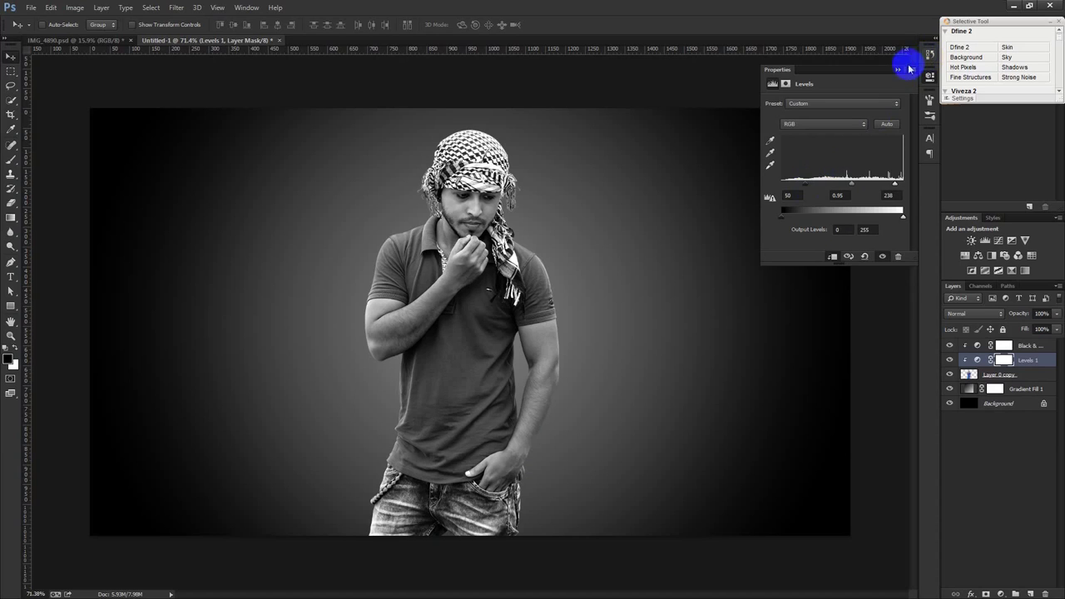
left_click(930, 75)
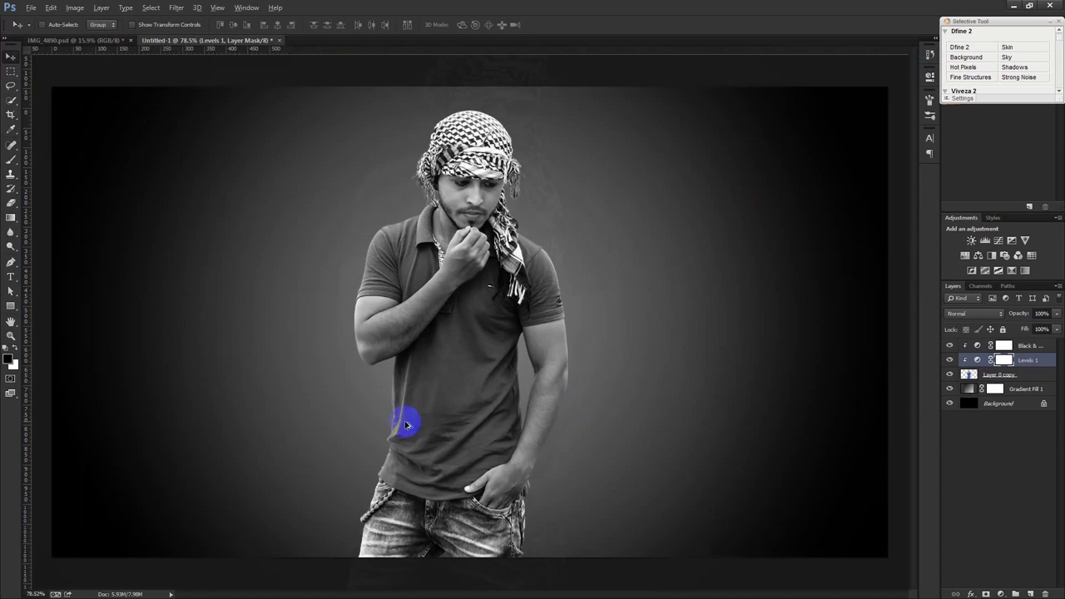
Widen the Layers panel, switch to Medium Thumbnails and target the Black & White 1 mask.
scroll(408, 420, "up", 3)
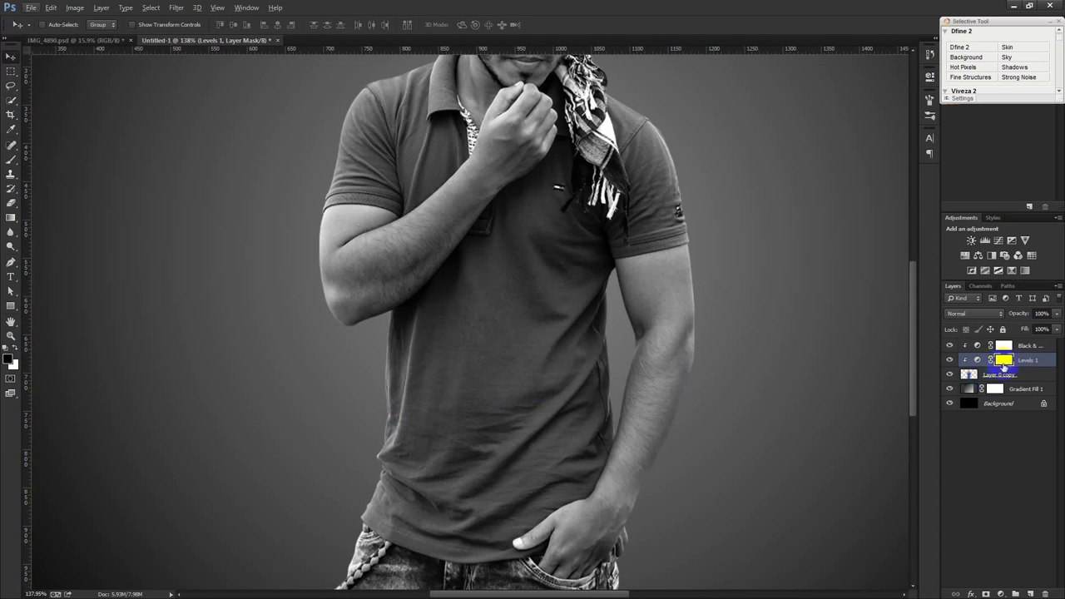
left_click(1004, 345)
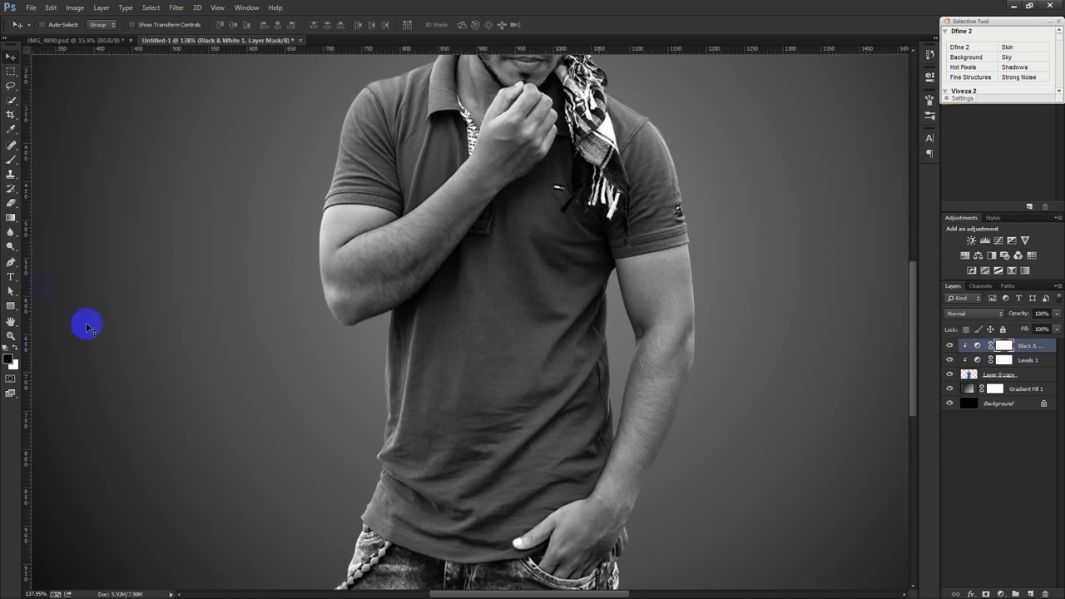
left_click(945, 481)
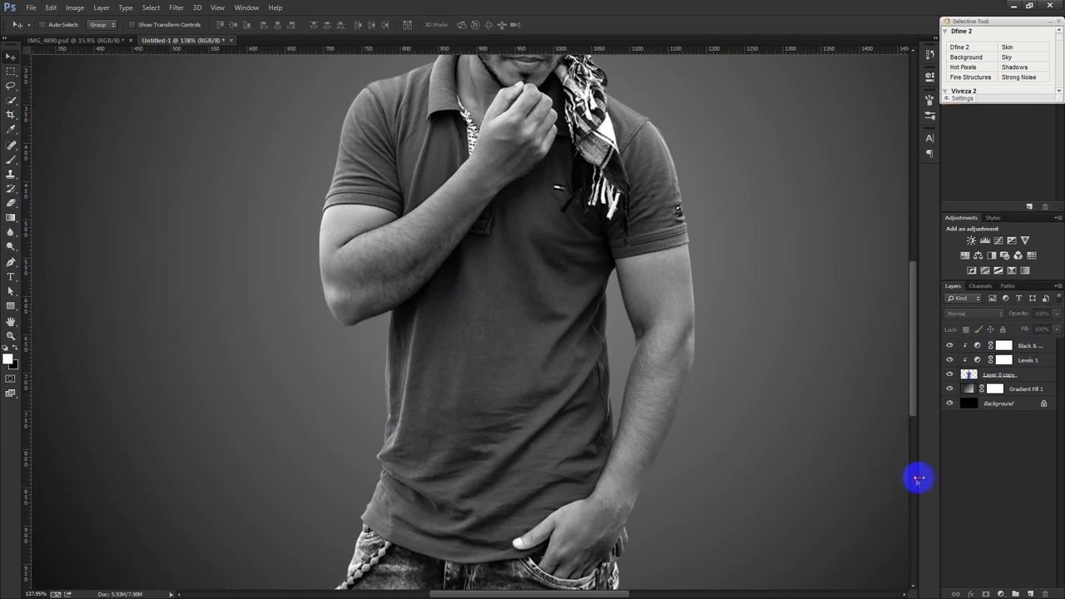
left_click_drag(924, 476, 908, 476)
right_click(965, 462)
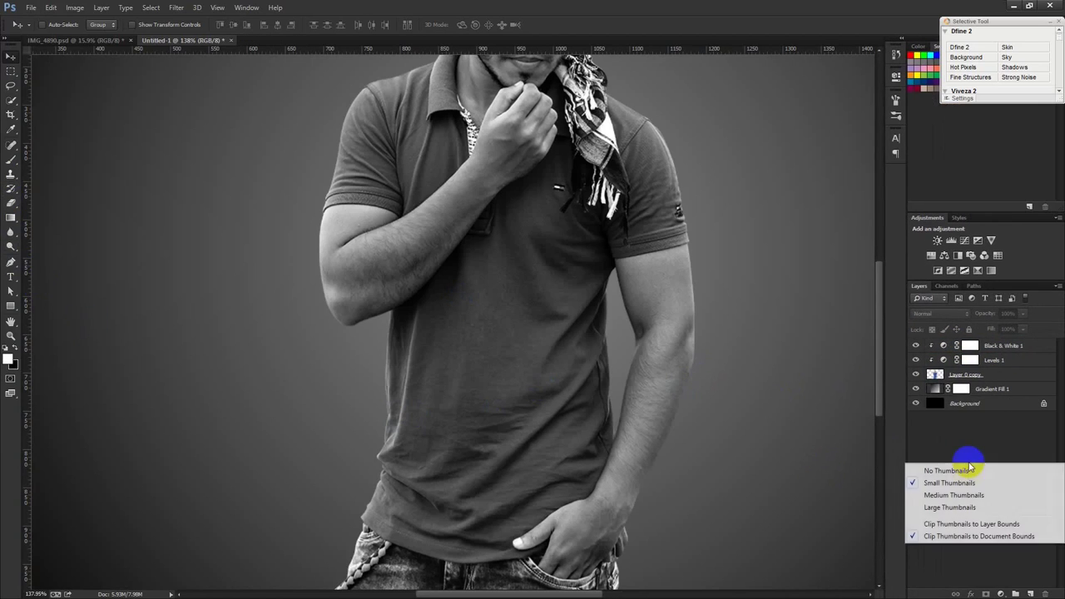
left_click(963, 493)
left_click(991, 372)
left_click(994, 351)
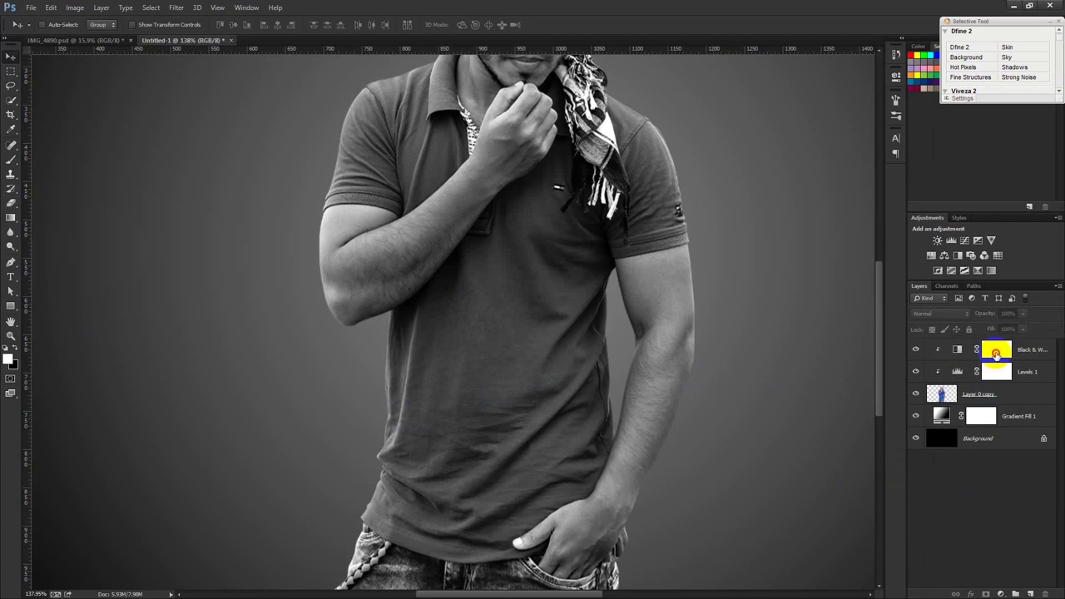
With a soft 40 px brush, paint the Black & White 1 mask over the shirt's lower half and chest.
left_click(11, 160)
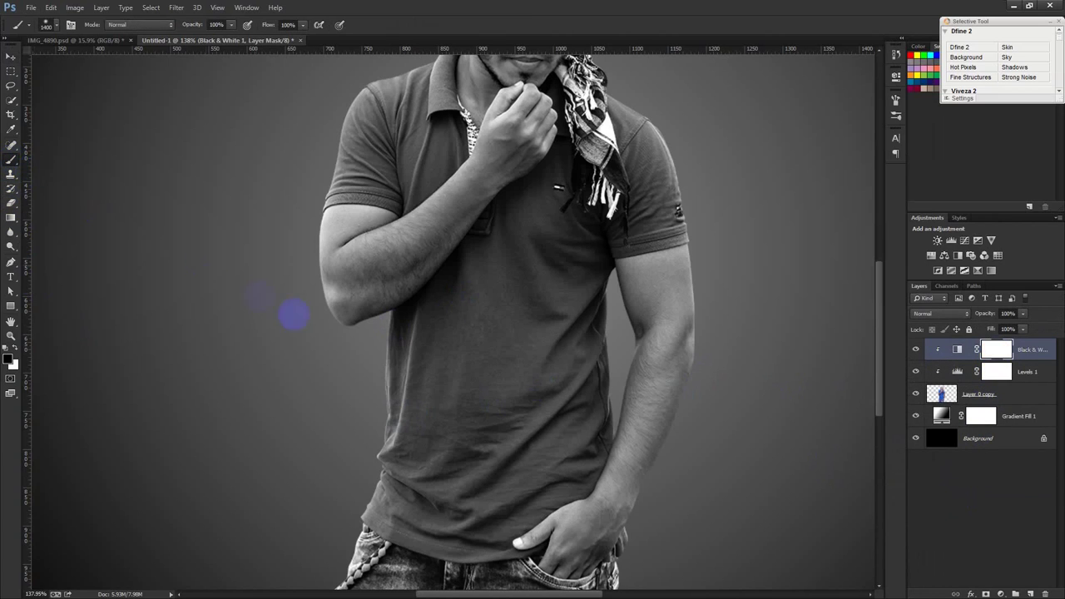
right_click(489, 315)
left_click_drag(571, 335, 559, 347)
left_click(527, 186)
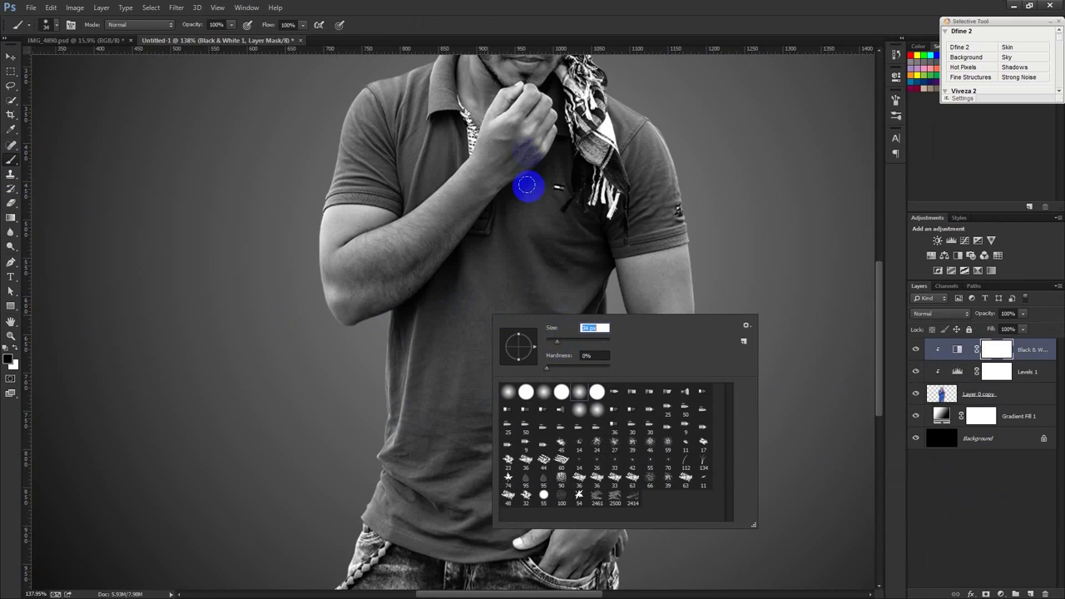
mouse_move(461, 342)
left_mouse_down()
mouse_move(423, 504)
mouse_move(417, 451)
mouse_move(388, 414)
mouse_move(374, 509)
mouse_move(403, 525)
left_mouse_up()
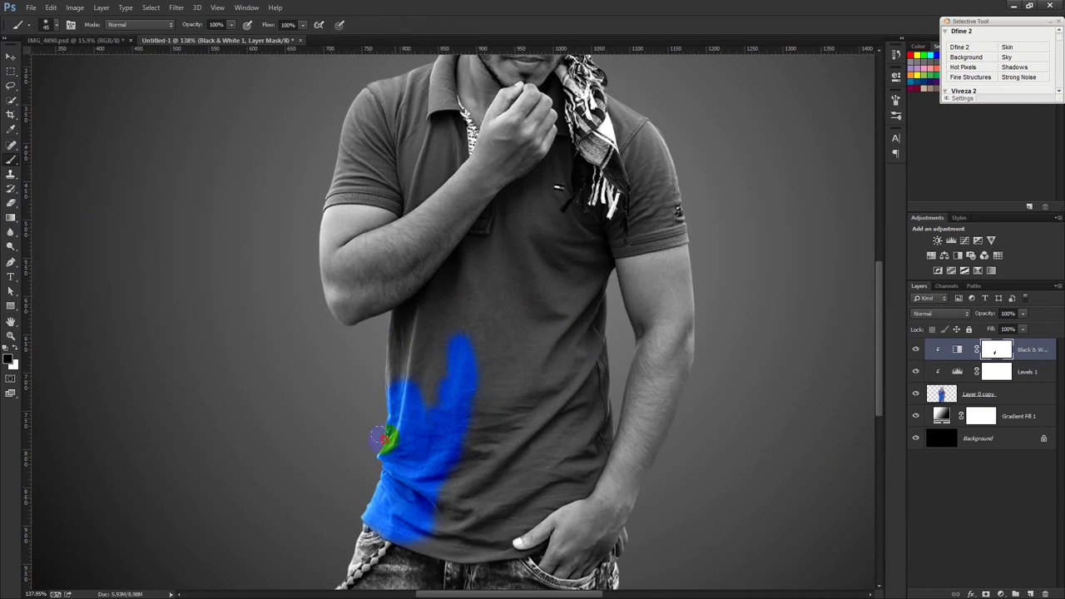
mouse_move(402, 413)
left_mouse_down()
mouse_move(470, 395)
mouse_move(479, 412)
mouse_move(405, 521)
mouse_move(444, 539)
mouse_move(478, 518)
mouse_move(425, 541)
mouse_move(487, 502)
mouse_move(596, 374)
mouse_move(593, 337)
left_mouse_up()
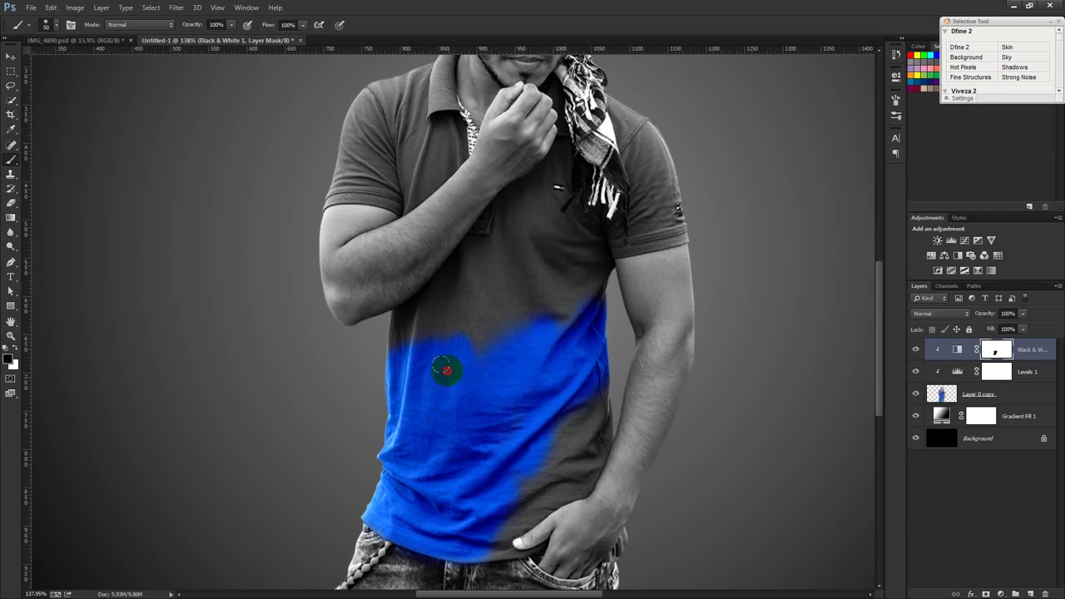
mouse_move(427, 368)
left_mouse_down()
mouse_move(518, 338)
mouse_move(553, 308)
mouse_move(547, 292)
left_mouse_up()
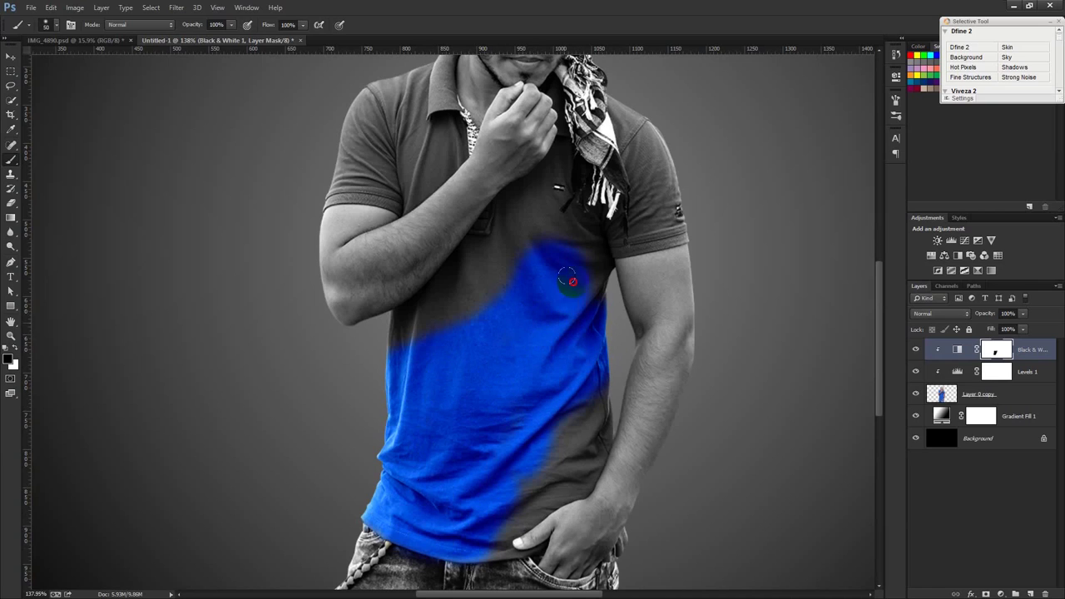
Paint the blue back over the shirt's grey right side and down to the hem.
scroll(528, 375, "down", 2)
scroll(495, 472, "up", 2)
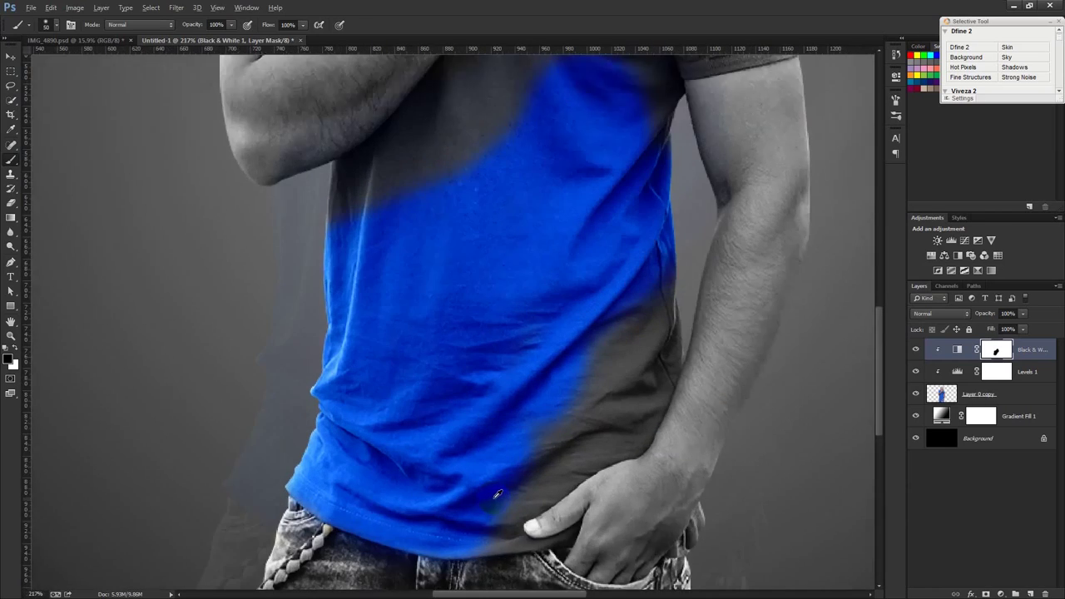
scroll(491, 458, "up", 2)
scroll(482, 433, "up", 2)
scroll(465, 386, "up", 1)
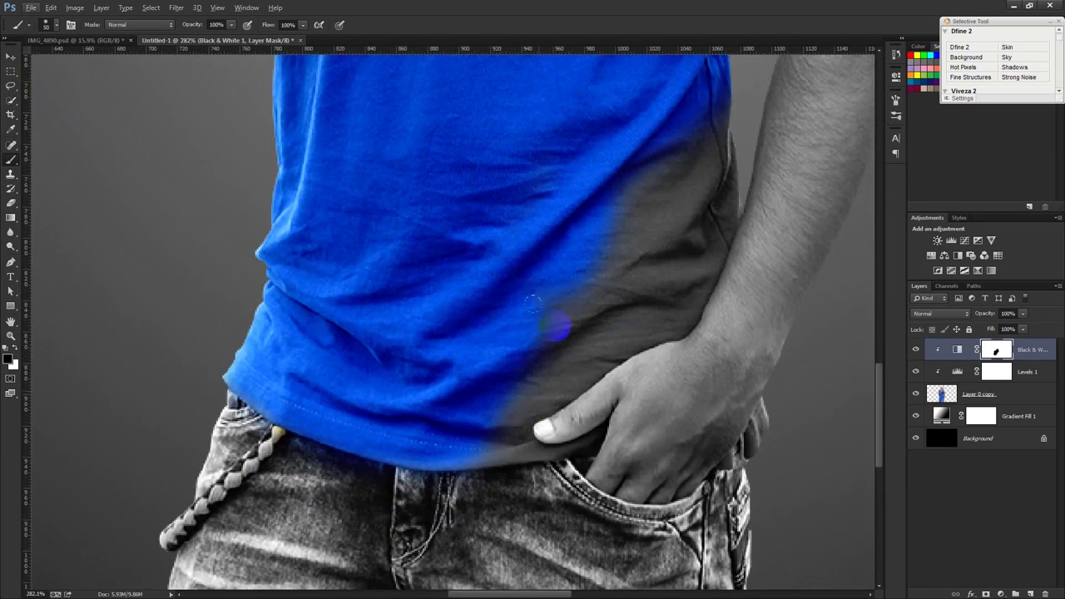
left_click(658, 171)
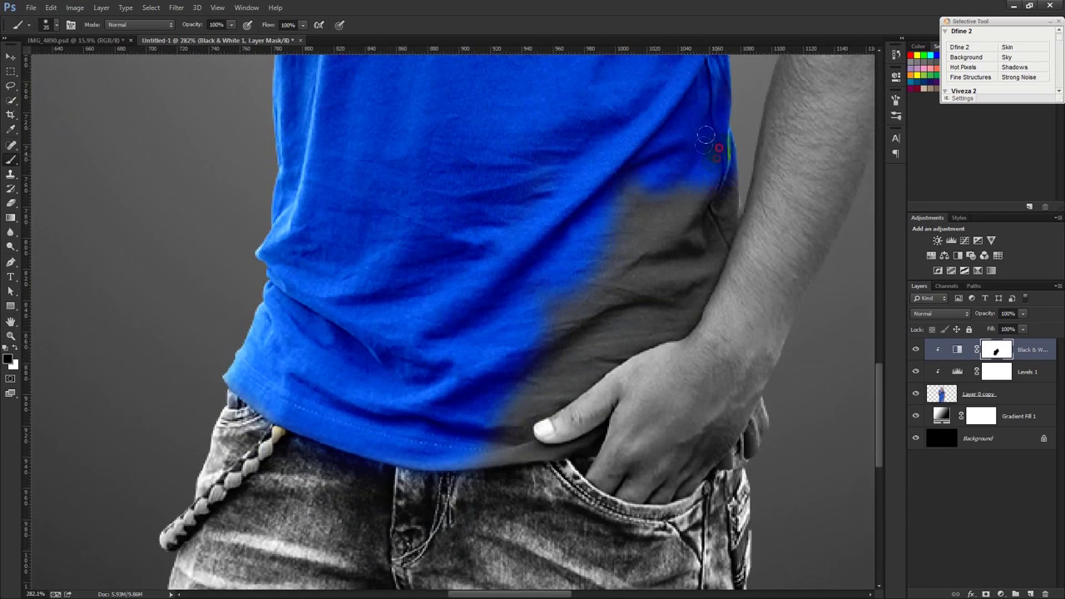
left_click_drag(651, 167, 522, 364)
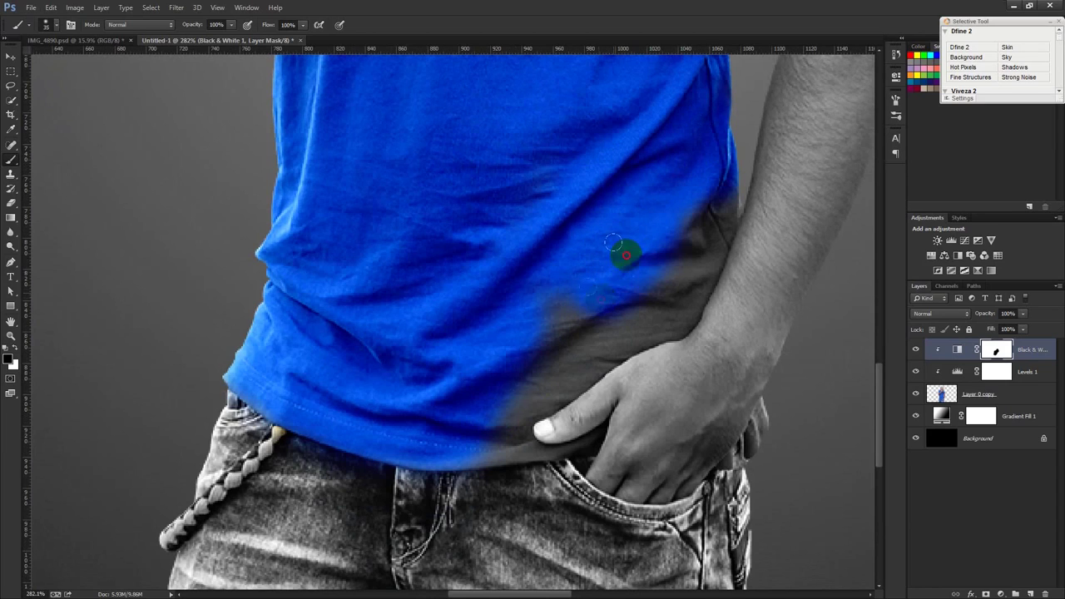
left_click_drag(523, 363, 489, 318)
left_click_drag(491, 477, 479, 462)
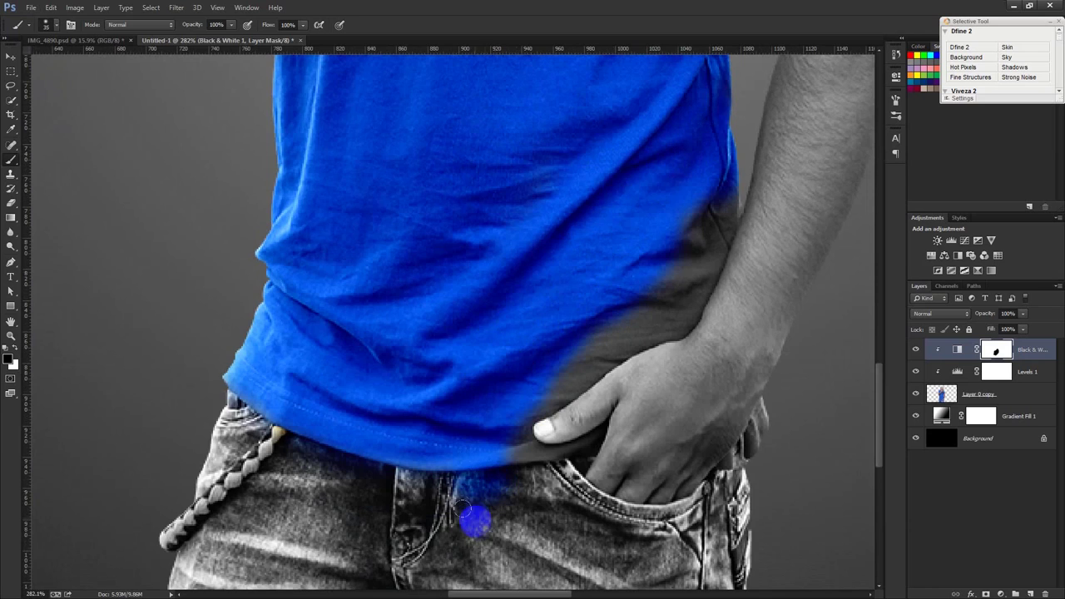
Refine the blue along the hem, hip edge and shadow patch while keeping the thumb grey.
scroll(483, 482, "up", 2)
mouse_move(516, 436)
left_mouse_down()
mouse_move(613, 422)
mouse_move(537, 392)
left_mouse_up()
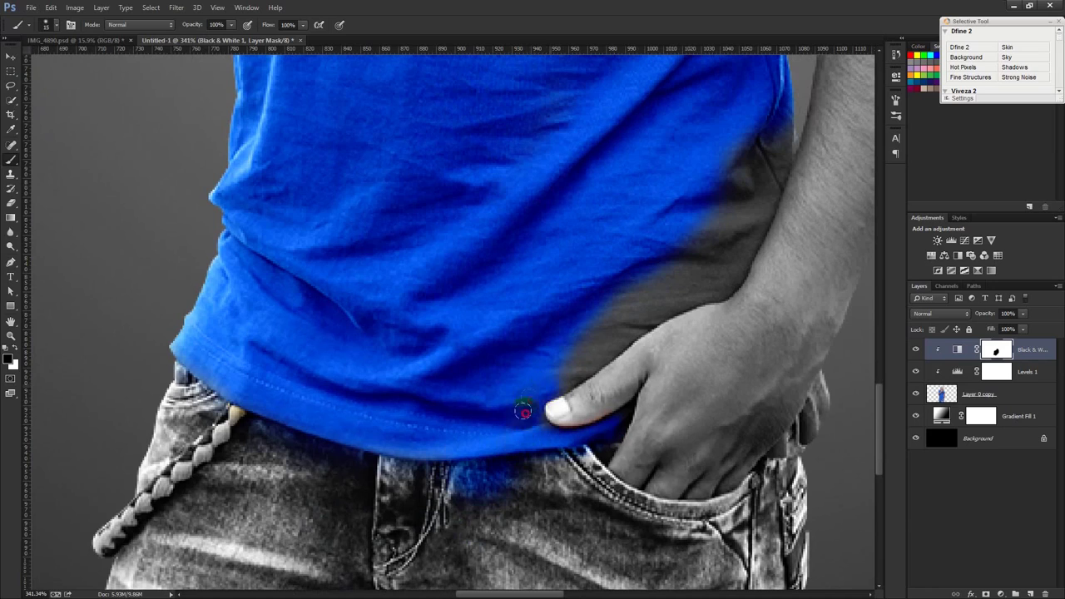
mouse_move(535, 428)
left_mouse_down()
mouse_move(627, 411)
mouse_move(785, 455)
mouse_move(774, 445)
mouse_move(809, 446)
left_mouse_up()
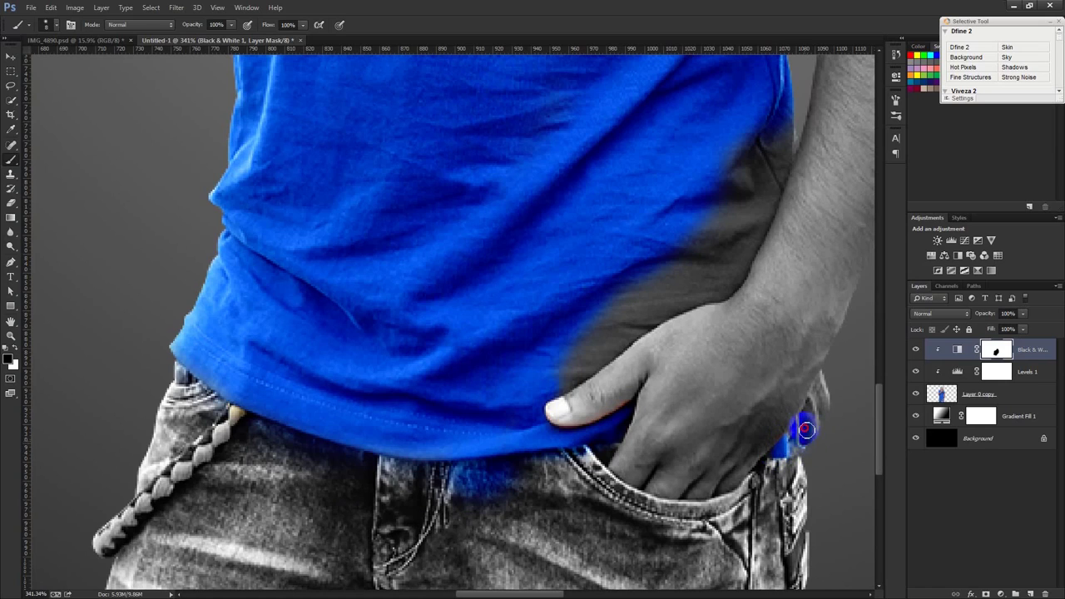
mouse_move(823, 380)
left_mouse_down()
mouse_move(808, 435)
mouse_move(825, 423)
mouse_move(807, 461)
mouse_move(773, 475)
left_mouse_up()
scroll(632, 449, "up", 1)
mouse_move(600, 421)
left_mouse_down()
mouse_move(555, 406)
mouse_move(737, 292)
mouse_move(776, 163)
left_mouse_up()
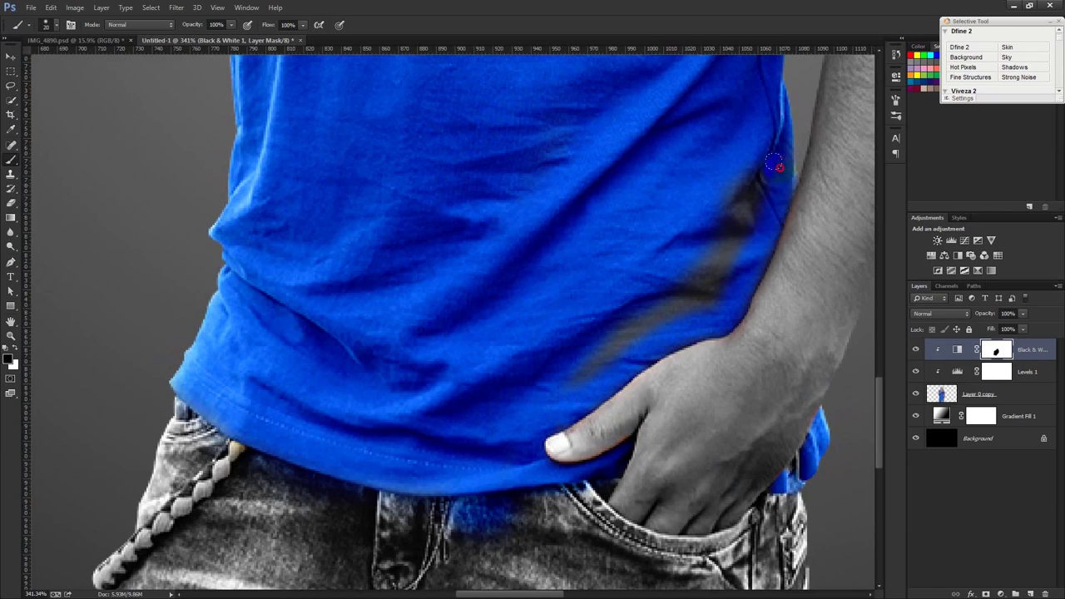
left_click_drag(727, 269, 704, 261)
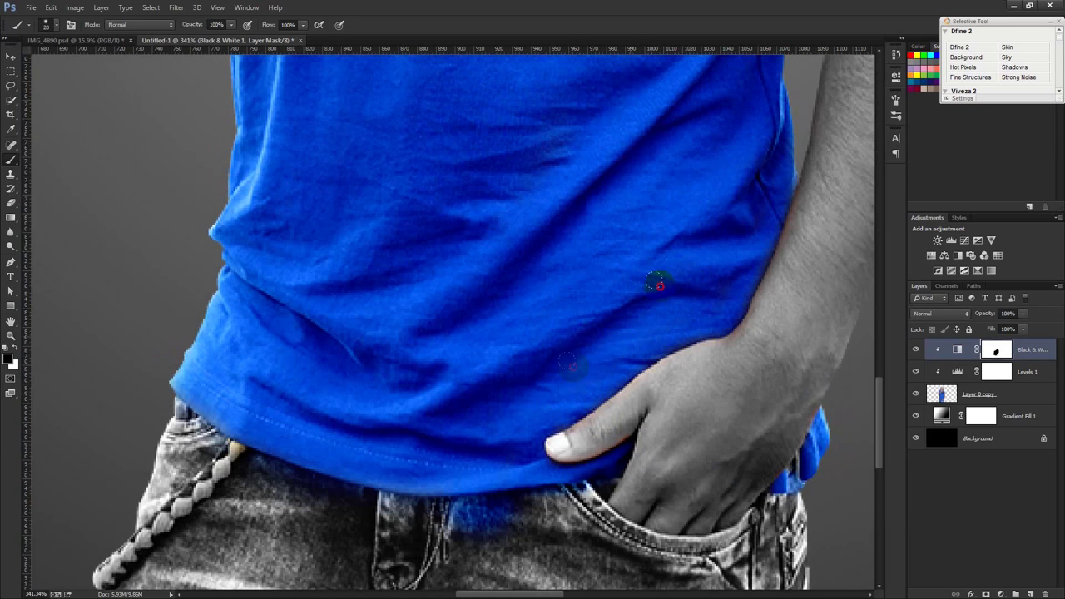
left_click_drag(571, 380, 549, 420)
key("ctrl+z")
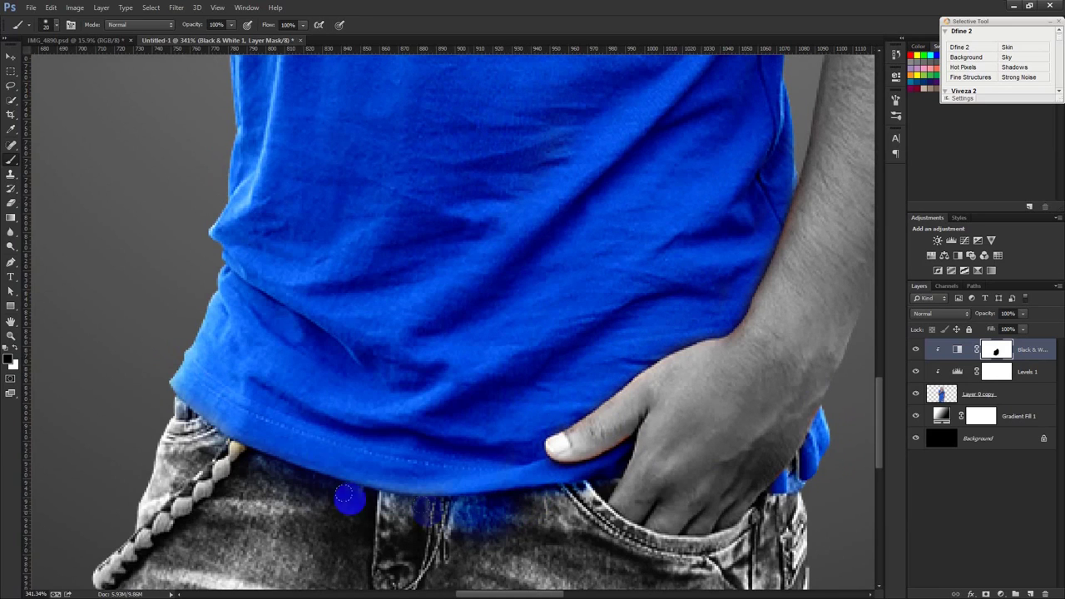
scroll(519, 401, "up", 3)
scroll(616, 350, "up", 5)
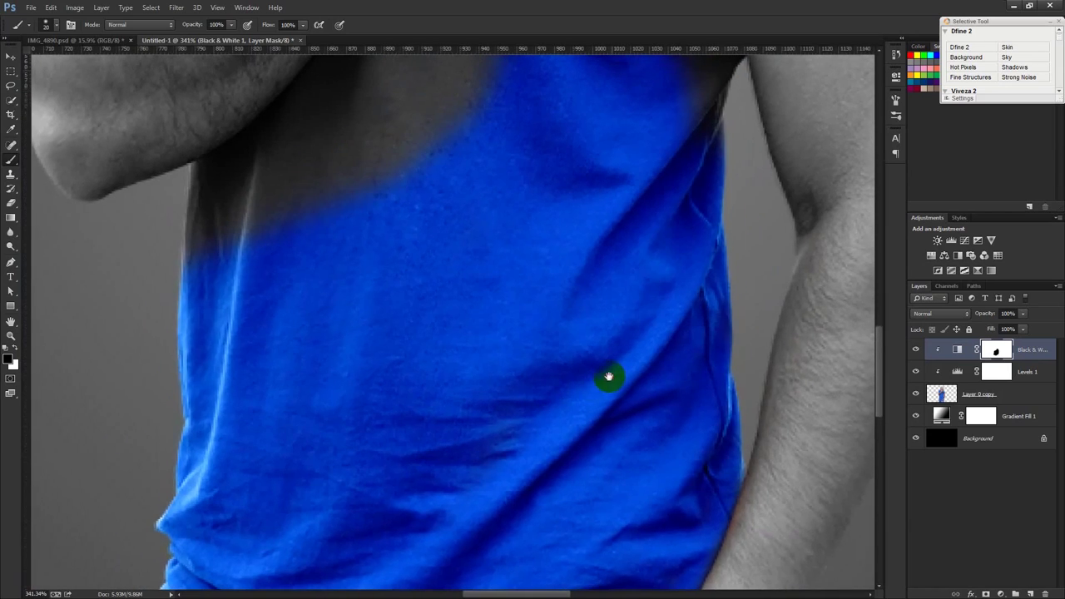
Restore blue up the shirt's left edge, under the armpit and across the upper shirt.
scroll(545, 414, "up", 5)
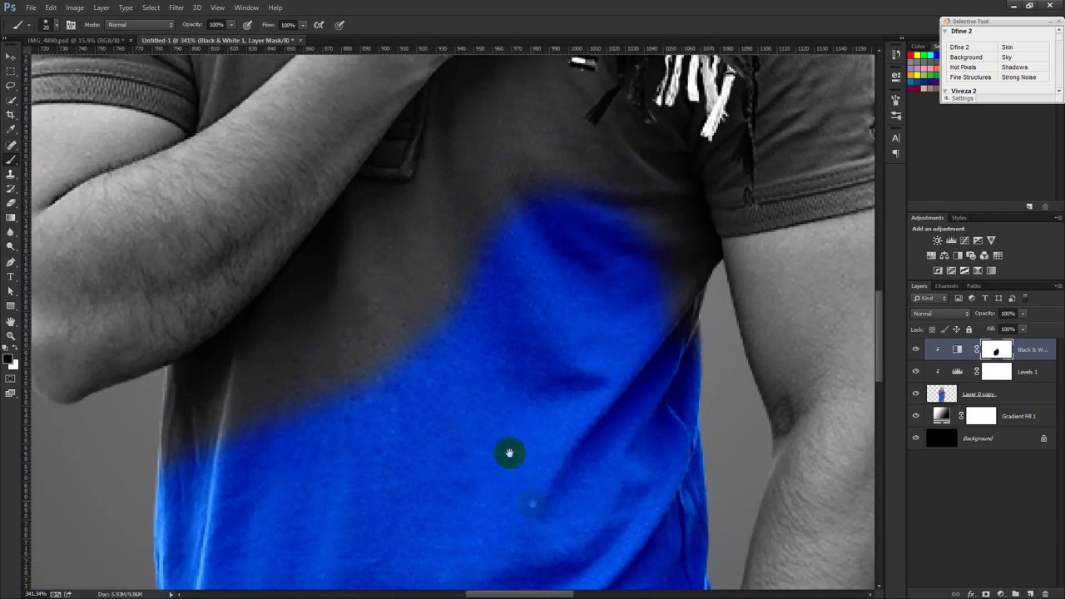
left_click_drag(180, 443, 176, 386)
mouse_move(285, 397)
left_mouse_down()
mouse_move(267, 421)
mouse_move(448, 479)
left_mouse_up()
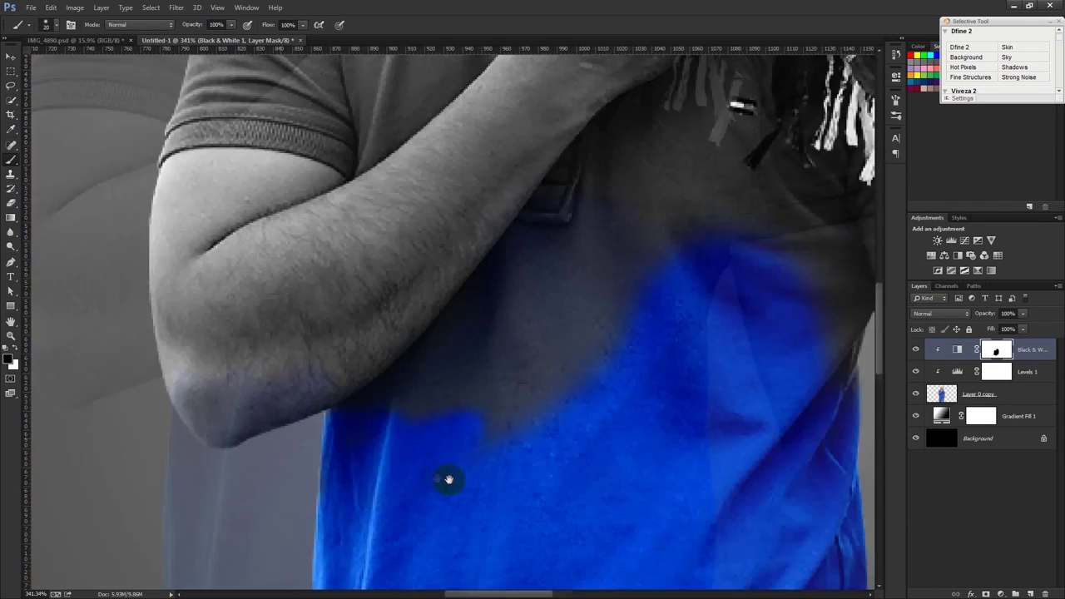
left_click_drag(412, 411, 467, 418)
left_click_drag(666, 278, 586, 261)
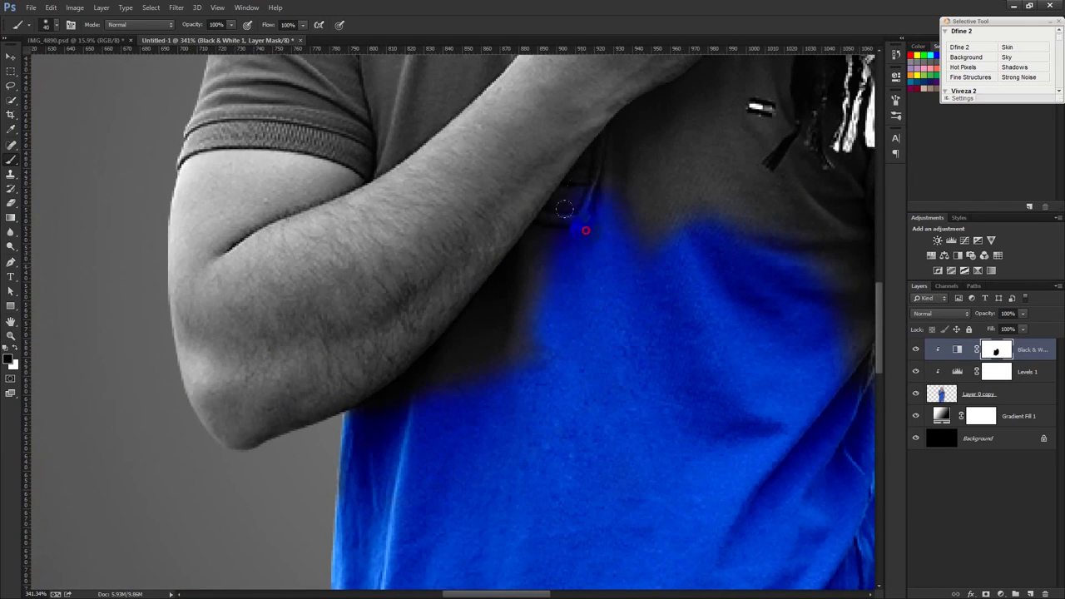
left_click_drag(509, 325, 365, 430)
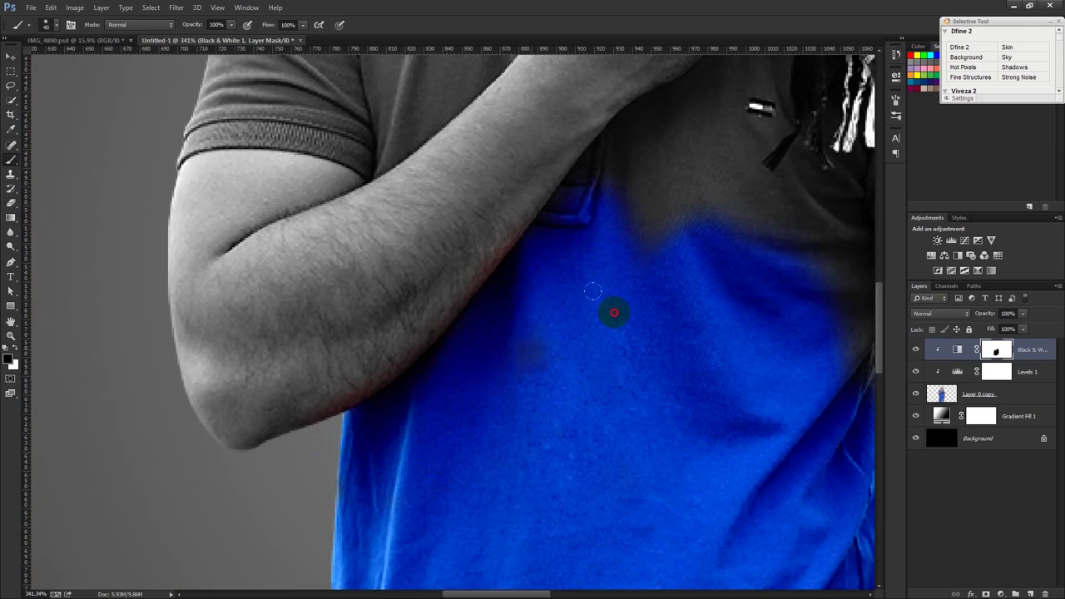
Turn the right-hand sleeve, its logo, the shoulder seam and upper sleeve blue.
left_click_drag(632, 301, 310, 452)
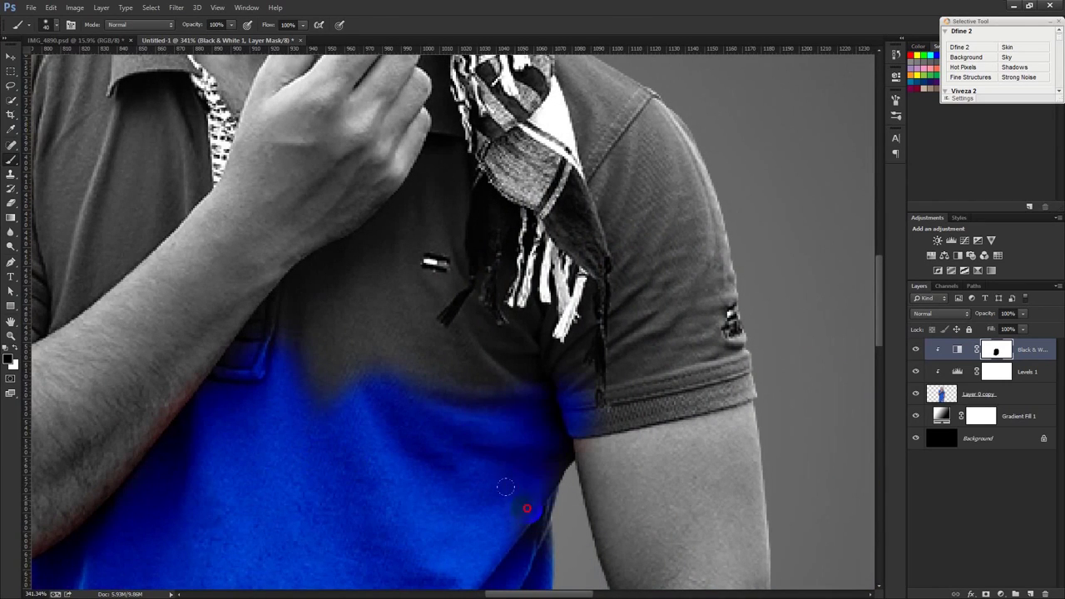
left_click_drag(524, 438, 566, 370)
left_click_drag(722, 377, 749, 317)
left_click_drag(705, 174, 604, 75)
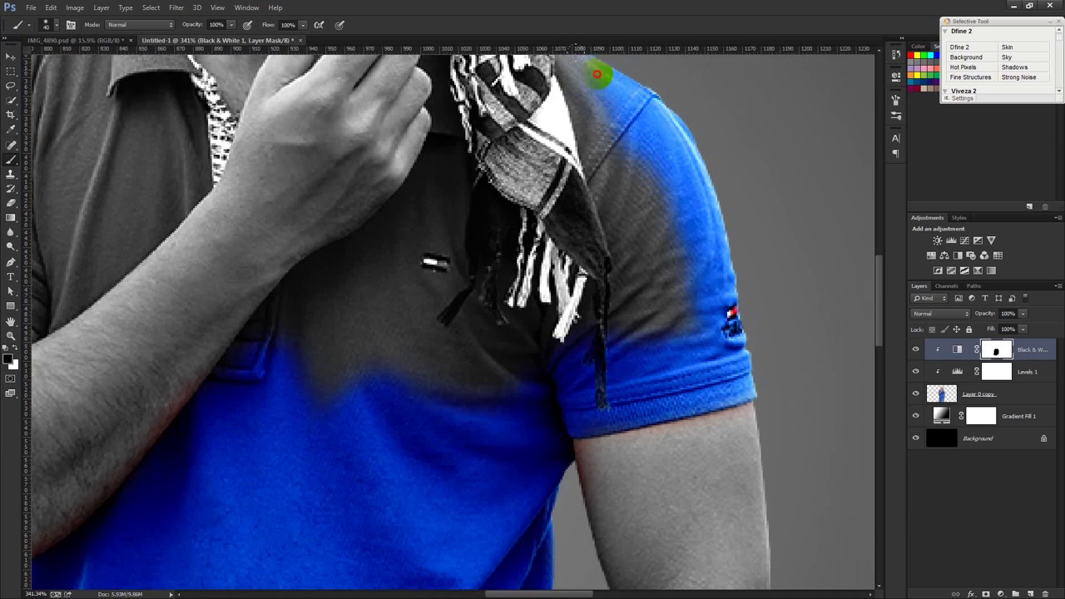
scroll(647, 219, "up", 2)
mouse_move(628, 223)
left_mouse_down()
mouse_move(688, 375)
mouse_move(693, 347)
mouse_move(676, 405)
left_mouse_up()
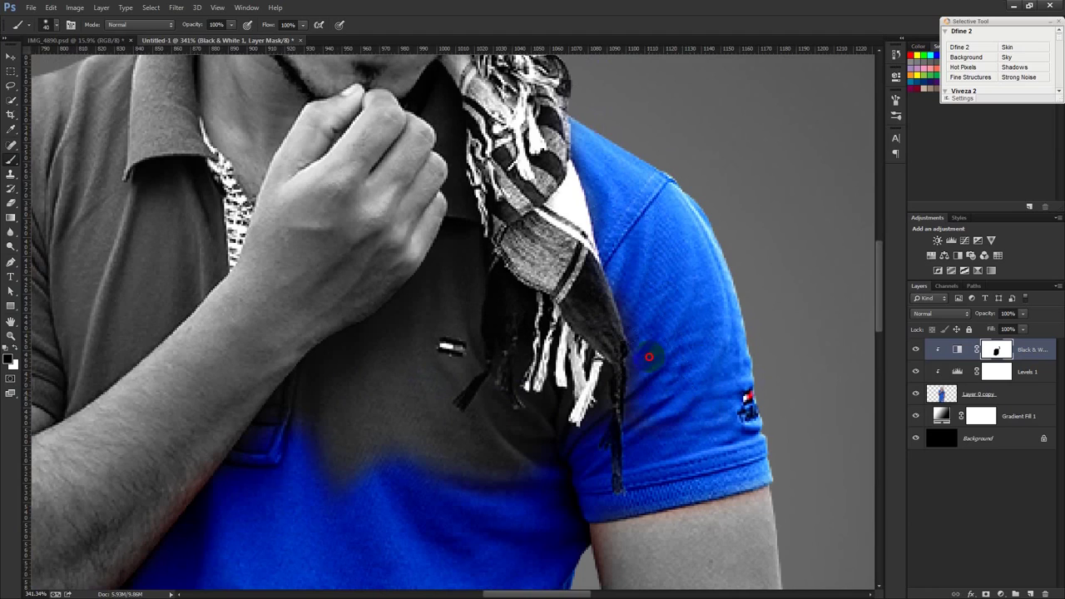
mouse_move(633, 351)
left_mouse_down()
mouse_move(576, 405)
mouse_move(607, 408)
mouse_move(605, 369)
mouse_move(586, 427)
mouse_move(575, 392)
mouse_move(559, 435)
mouse_move(528, 362)
mouse_move(525, 310)
mouse_move(491, 345)
mouse_move(492, 371)
mouse_move(454, 441)
mouse_move(457, 367)
mouse_move(447, 481)
left_mouse_up()
Restore blue on the dark chest around the pin and start on the left-hand sleeve.
mouse_move(367, 463)
left_mouse_down()
mouse_move(307, 459)
mouse_move(304, 380)
mouse_move(441, 279)
left_mouse_up()
left_click_drag(323, 471, 330, 416)
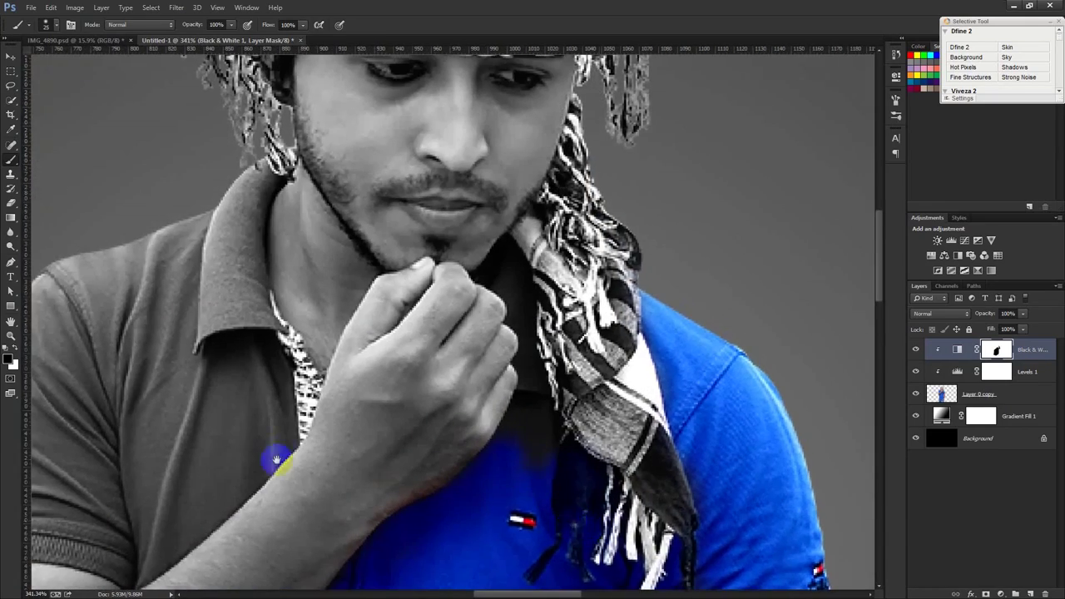
left_click_drag(434, 376, 683, 274)
left_click_drag(400, 330, 429, 332)
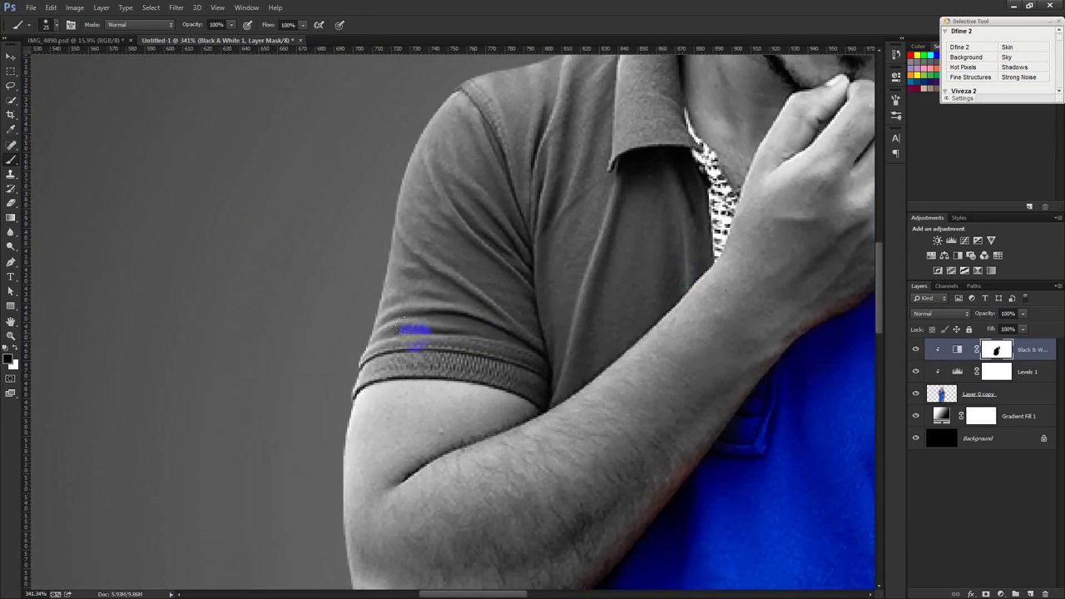
Paint blue across the left upper sleeve, shoulder and sleeve band toward the collar.
scroll(408, 322, "up", 2)
mouse_move(475, 225)
left_mouse_down()
mouse_move(566, 174)
mouse_move(563, 241)
mouse_move(392, 319)
left_mouse_up()
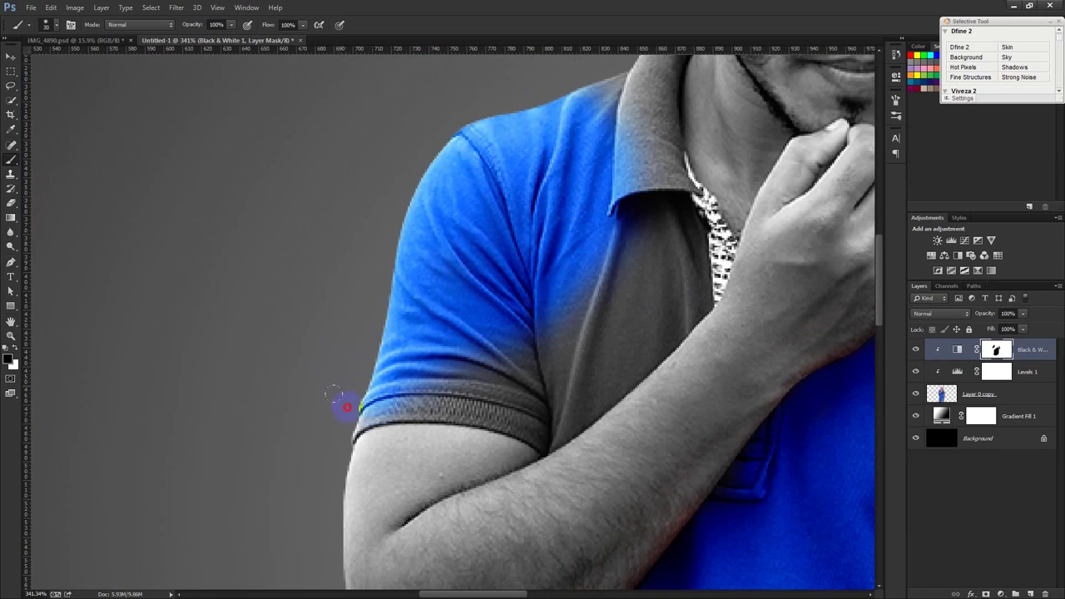
mouse_move(361, 406)
left_mouse_down()
mouse_move(541, 426)
mouse_move(483, 374)
mouse_move(366, 375)
left_mouse_up()
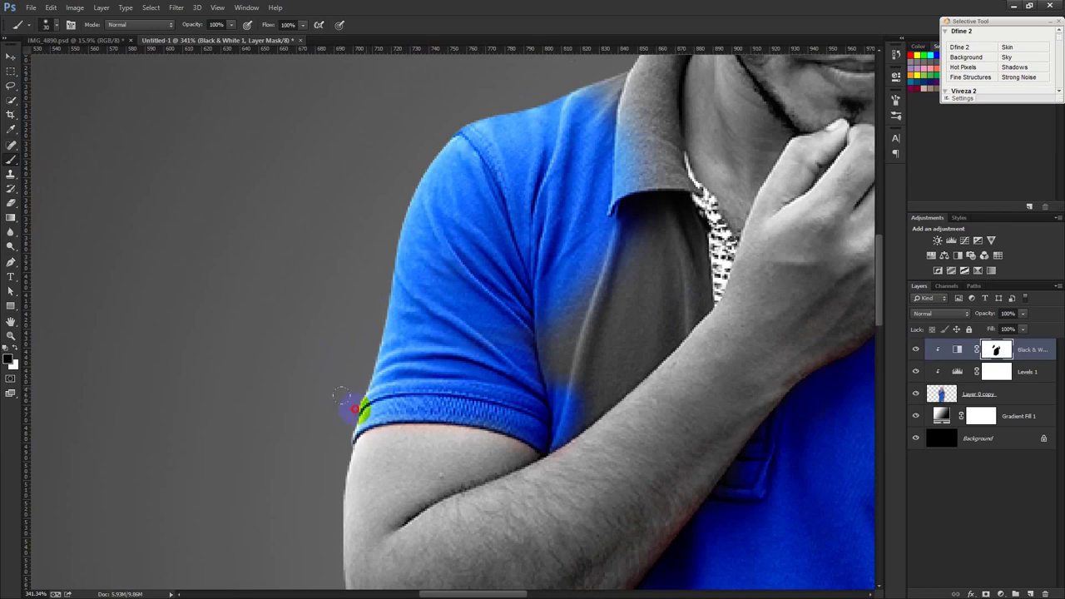
mouse_move(601, 372)
left_mouse_down()
mouse_move(674, 287)
mouse_move(666, 191)
mouse_move(631, 302)
mouse_move(574, 340)
left_mouse_up()
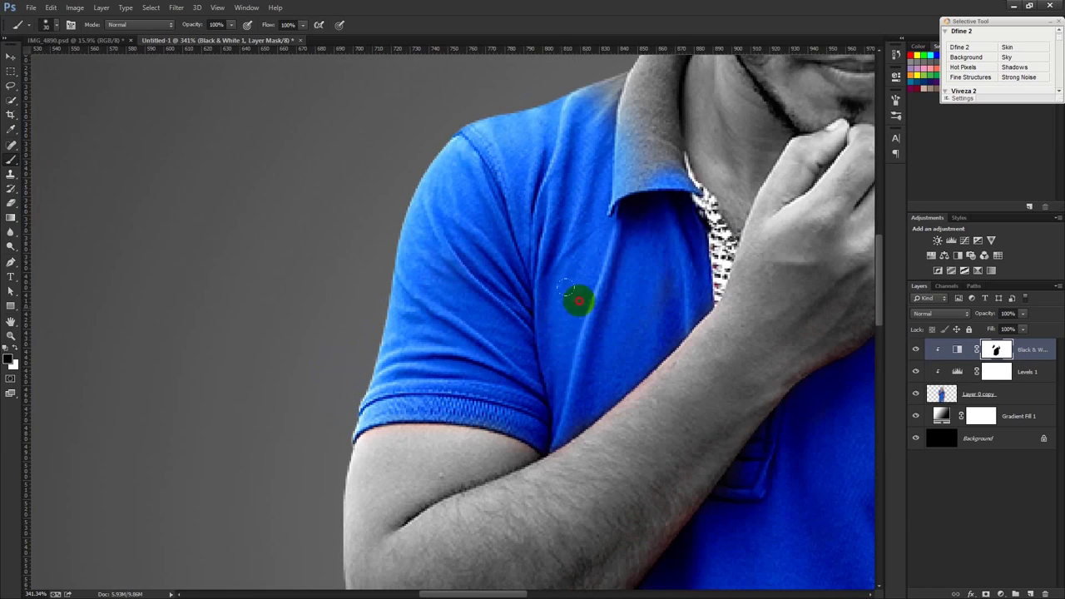
Turn the grey upper collar blue, then pan across the face, chest and left arm to check.
scroll(500, 358, "up", 2)
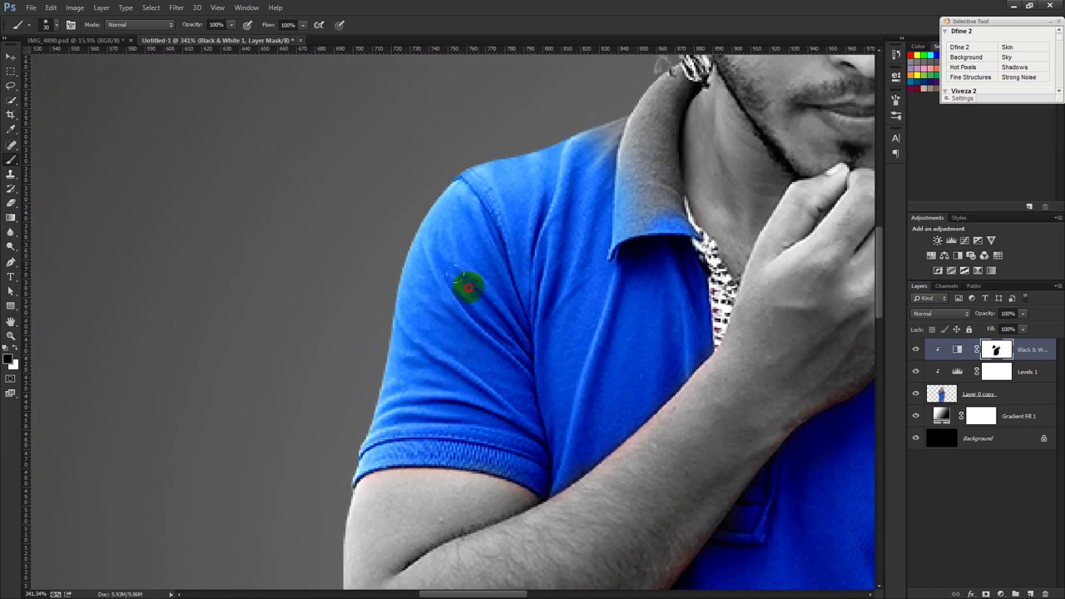
scroll(452, 285, "up", 2)
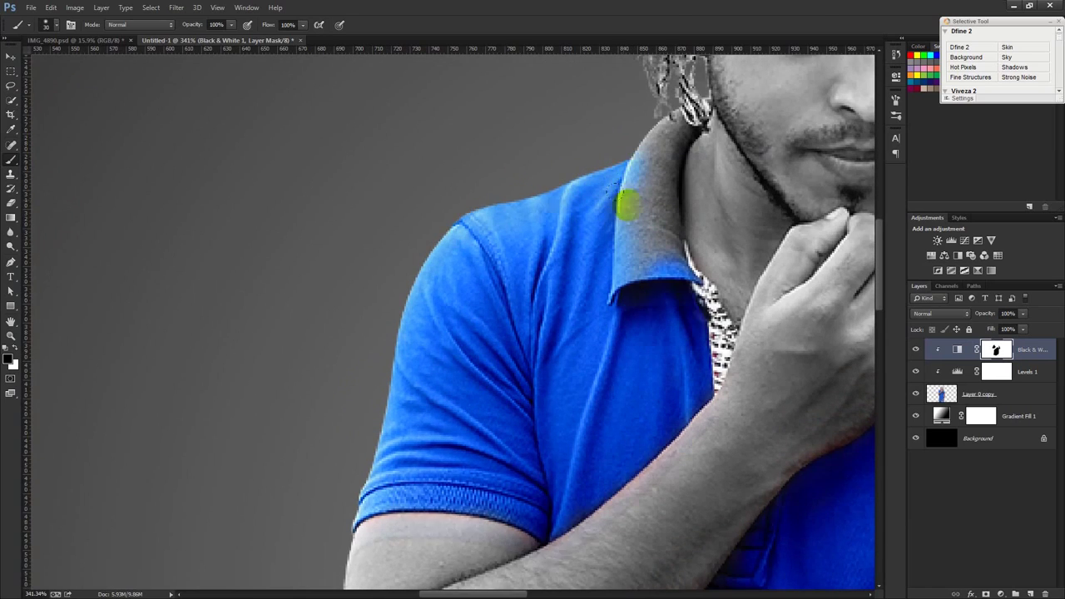
scroll(630, 190, "up", 2)
mouse_move(672, 148)
left_mouse_down()
mouse_move(630, 213)
mouse_move(659, 296)
mouse_move(666, 191)
mouse_move(683, 150)
mouse_move(661, 230)
mouse_move(666, 318)
mouse_move(613, 164)
mouse_move(697, 361)
mouse_move(707, 333)
mouse_move(666, 269)
mouse_move(671, 278)
mouse_move(541, 290)
left_mouse_up()
mouse_move(718, 278)
left_mouse_down()
mouse_move(673, 438)
mouse_move(613, 400)
mouse_move(601, 408)
mouse_move(623, 368)
mouse_move(655, 424)
mouse_move(623, 269)
mouse_move(608, 247)
mouse_move(613, 222)
mouse_move(632, 268)
mouse_move(626, 235)
mouse_move(649, 361)
mouse_move(633, 276)
mouse_move(605, 243)
mouse_move(610, 212)
mouse_move(578, 233)
mouse_move(608, 293)
left_mouse_up()
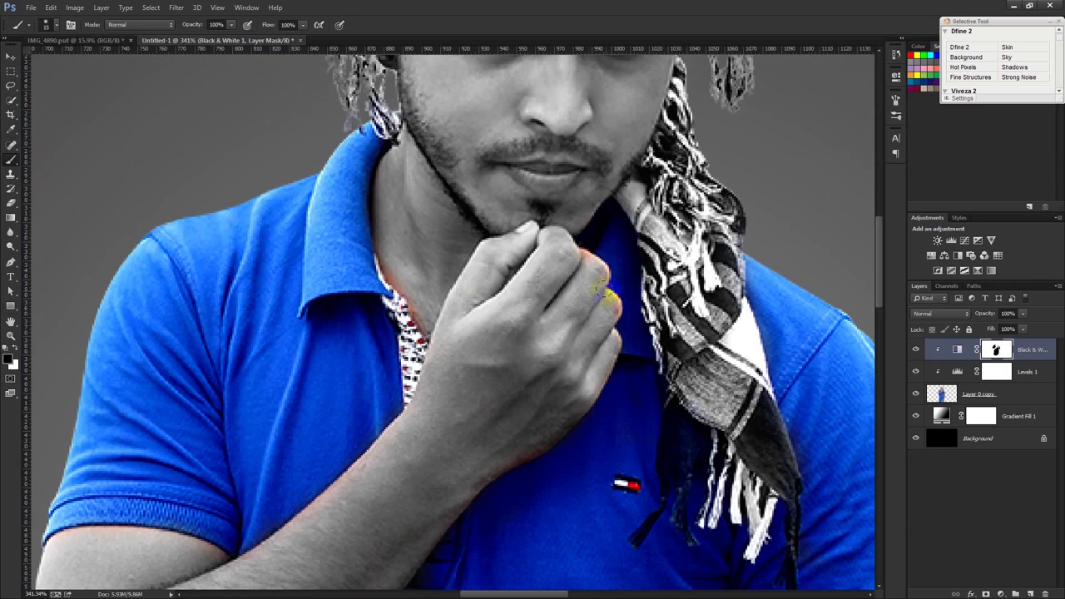
left_click_drag(365, 336, 549, 291)
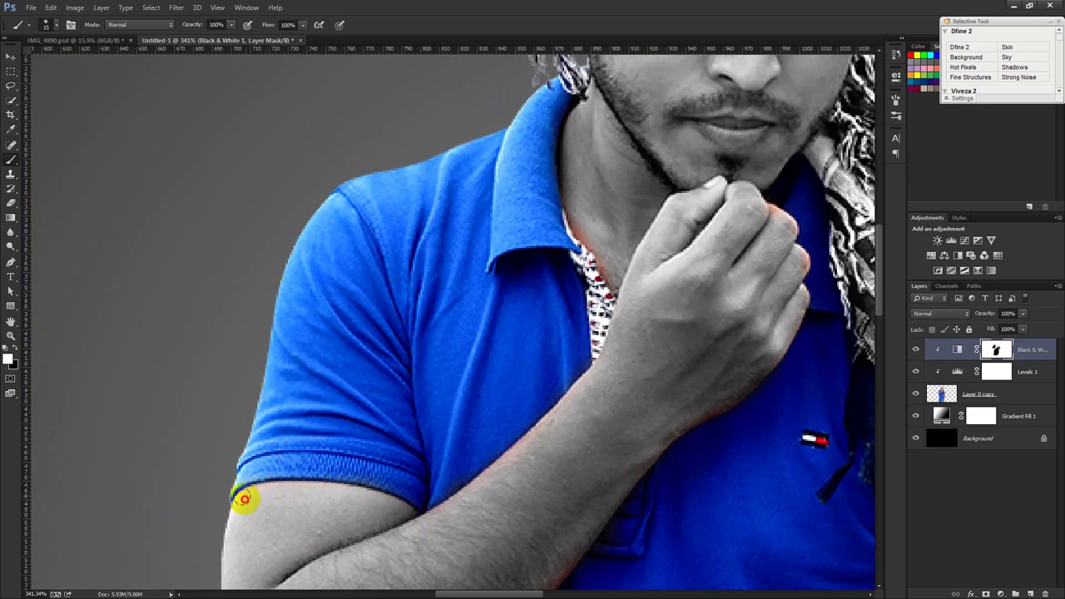
Brush white along the forearm edges below the sleeve so the arm stays grey.
left_click_drag(359, 508, 384, 520)
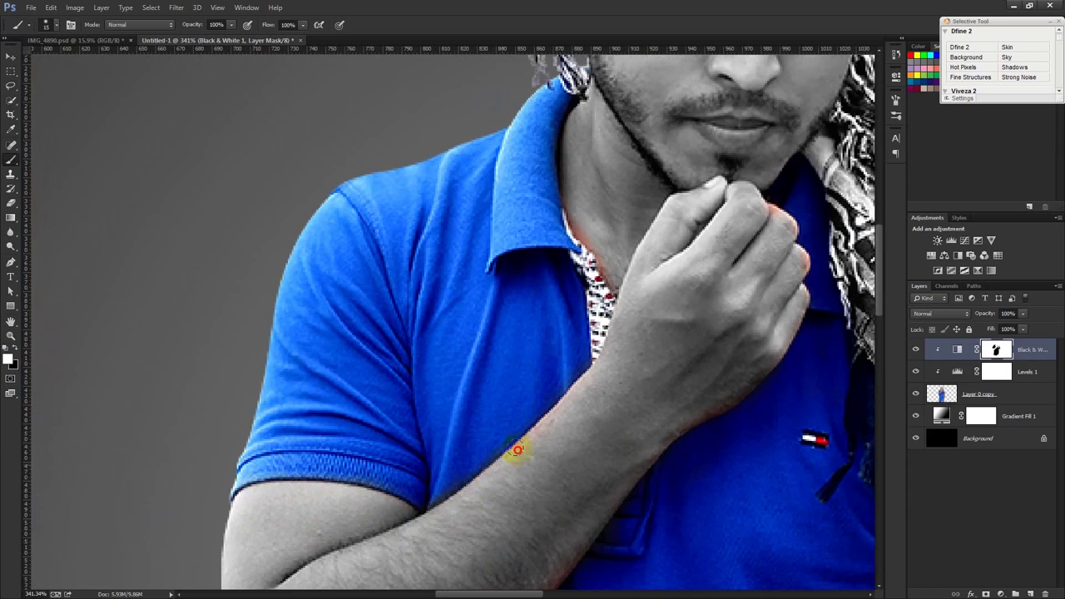
mouse_move(730, 380)
left_mouse_down()
mouse_move(571, 523)
mouse_move(624, 345)
mouse_move(611, 390)
mouse_move(504, 514)
mouse_move(412, 566)
mouse_move(572, 447)
mouse_move(654, 330)
mouse_move(745, 236)
mouse_move(823, 178)
mouse_move(846, 143)
mouse_move(804, 167)
mouse_move(607, 367)
left_mouse_up()
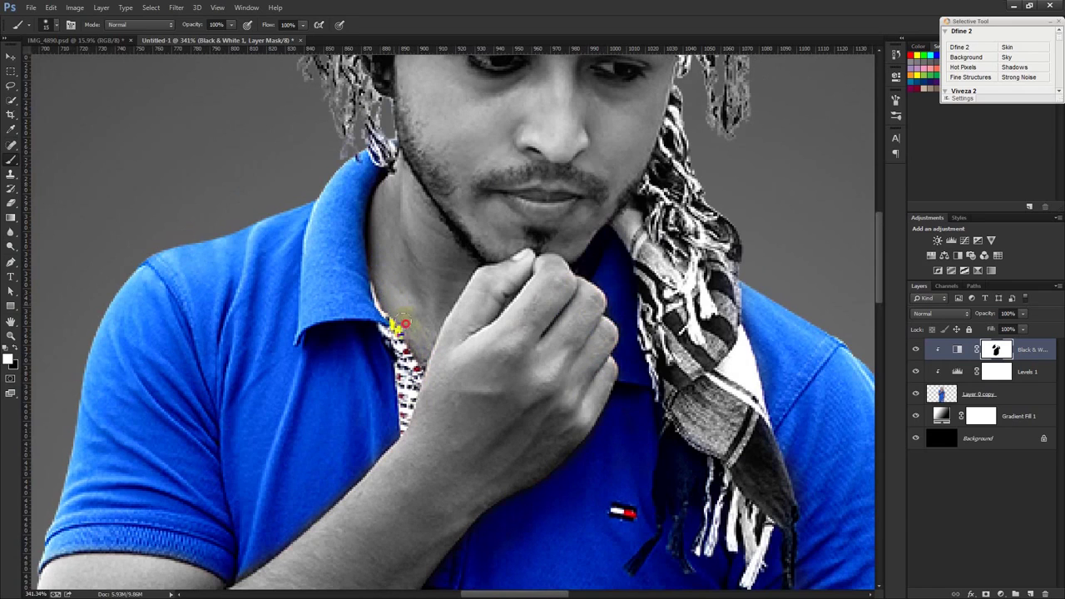
Touch up the mask at the fingertip, near the hand and along the hem and belt line.
left_click_drag(420, 308, 422, 423)
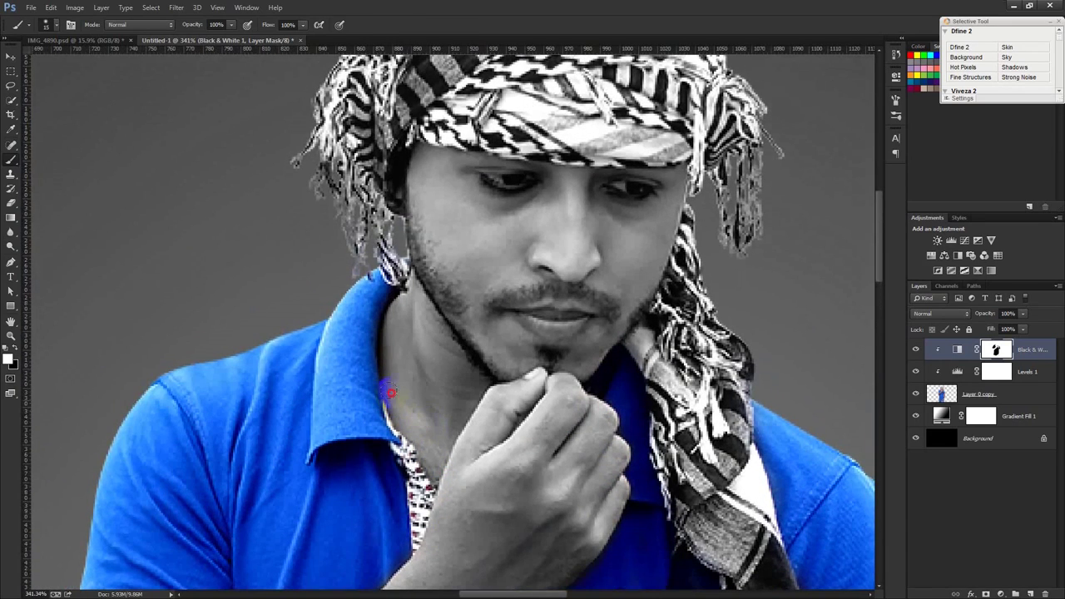
left_click(574, 382)
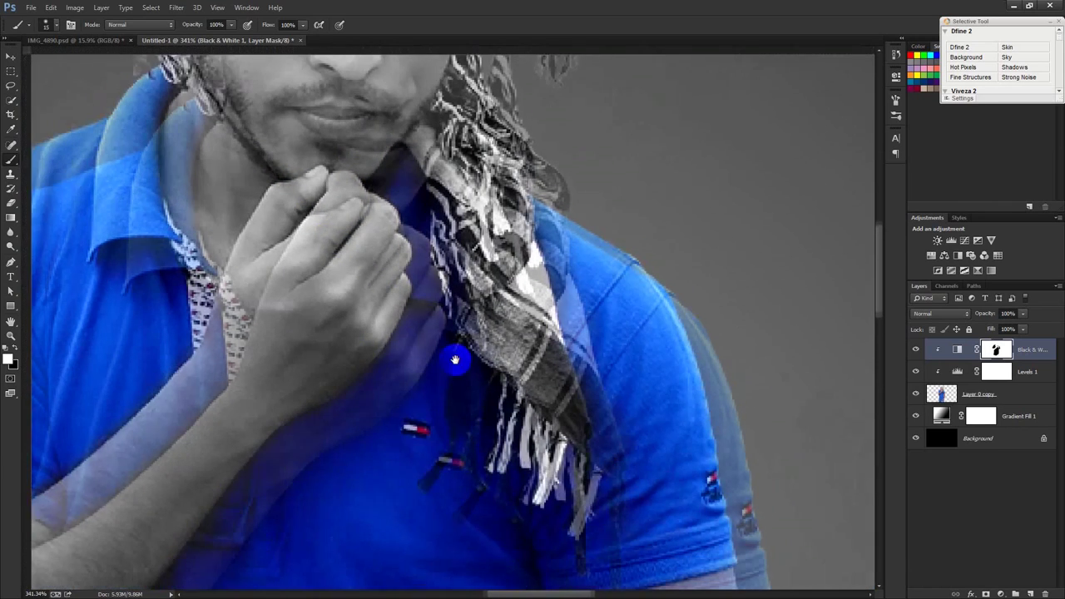
left_click_drag(524, 421, 238, 116)
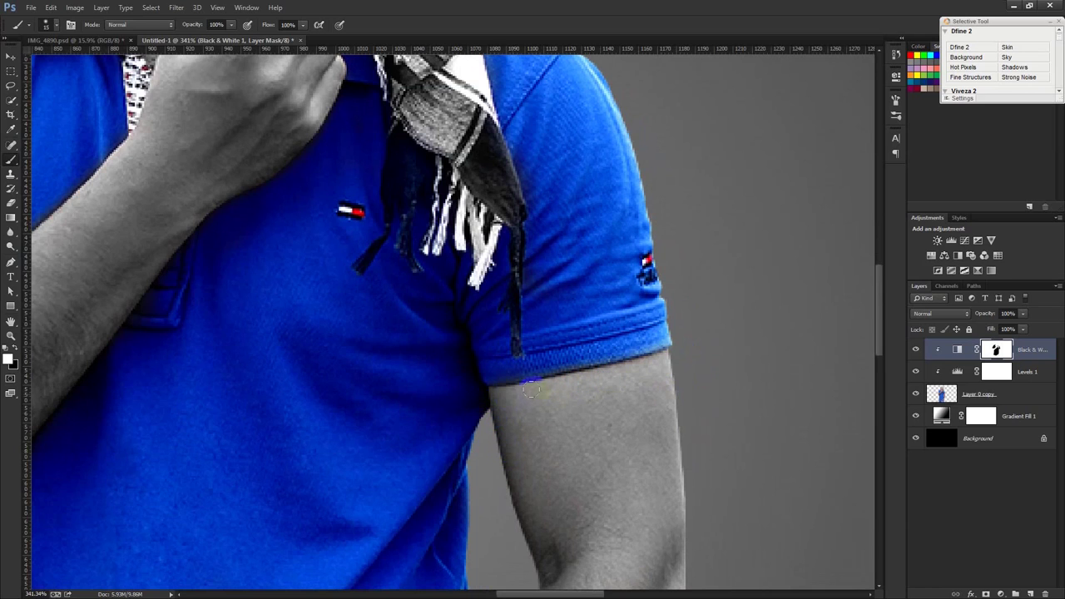
left_click_drag(630, 230, 781, 192)
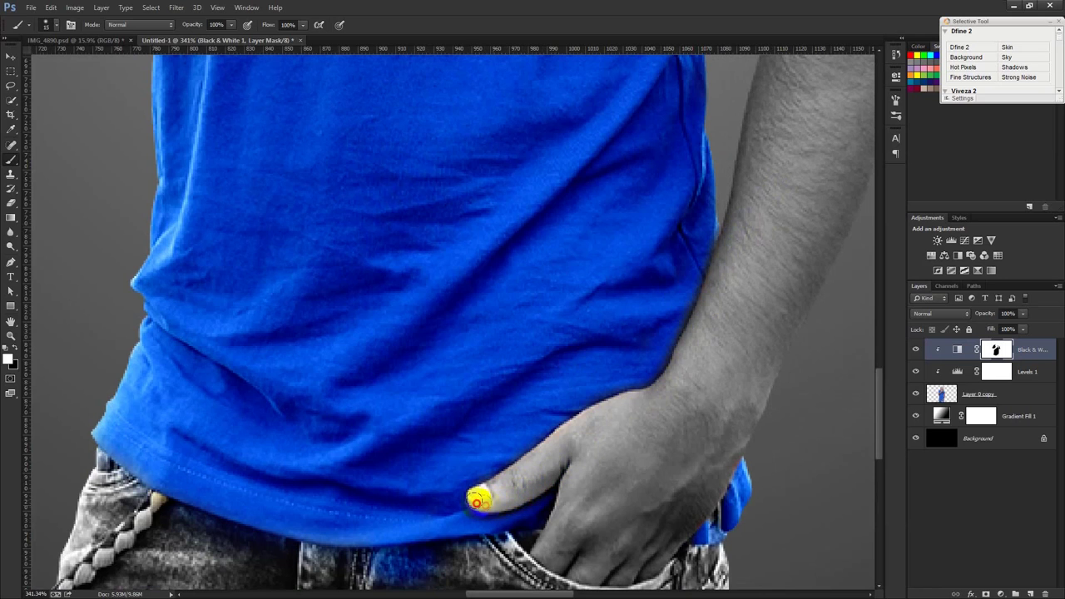
left_click_drag(547, 518, 500, 421)
left_click_drag(646, 433, 684, 376)
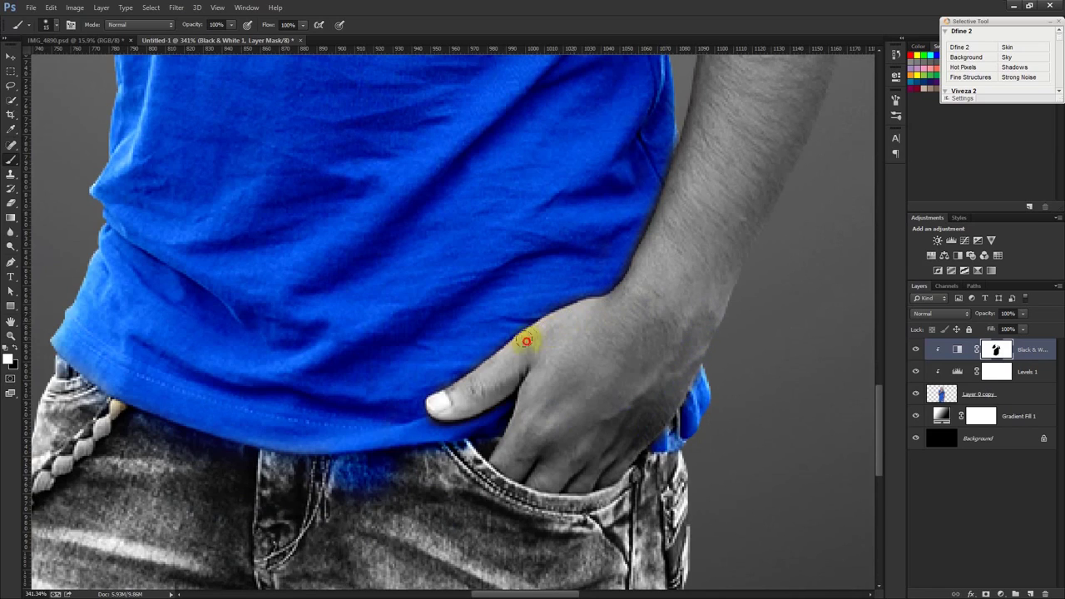
left_click_drag(476, 379, 482, 364)
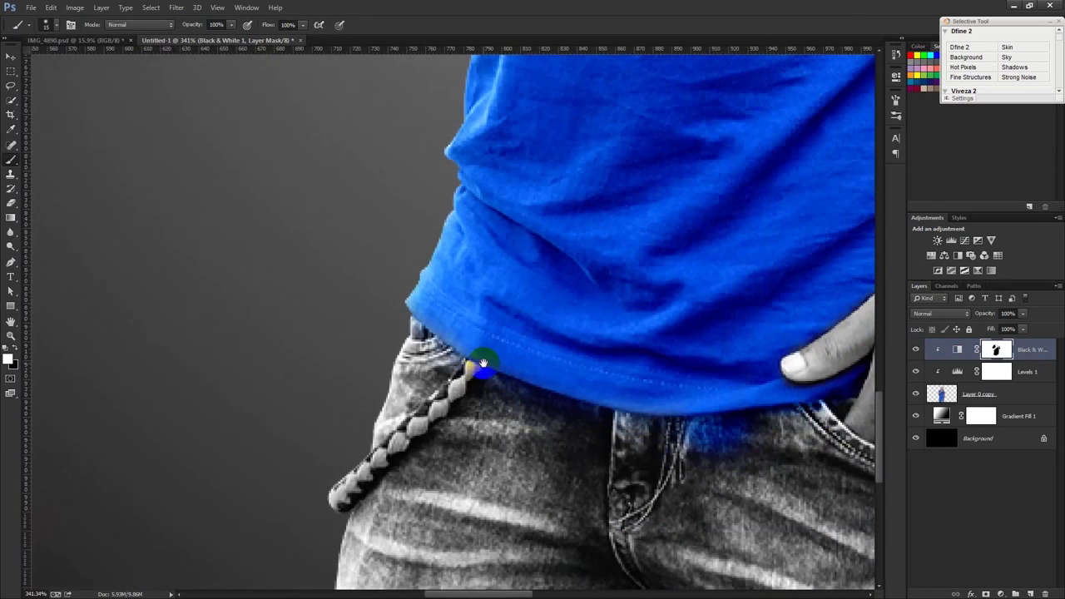
left_click(678, 458)
left_click_drag(755, 426, 724, 421)
mouse_move(725, 421)
left_mouse_down()
mouse_move(453, 366)
mouse_move(560, 416)
left_mouse_up()
Swap painting colours and repaint the mask edge along the shirt hem.
left_click(18, 350)
mouse_move(768, 388)
left_mouse_down()
mouse_move(639, 402)
mouse_move(430, 314)
left_mouse_up()
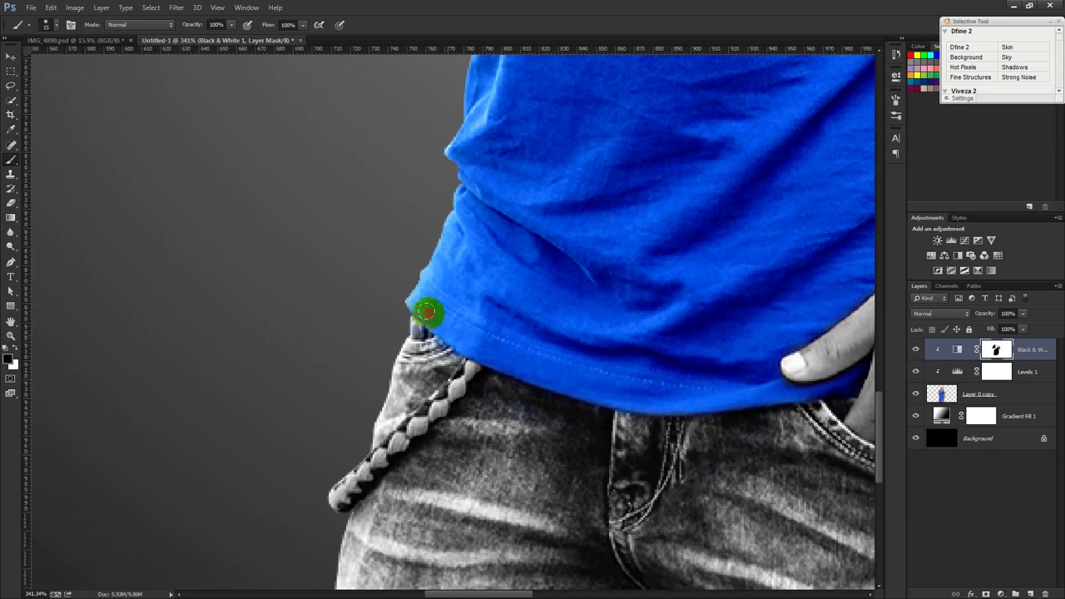
scroll(549, 345, "down", 5)
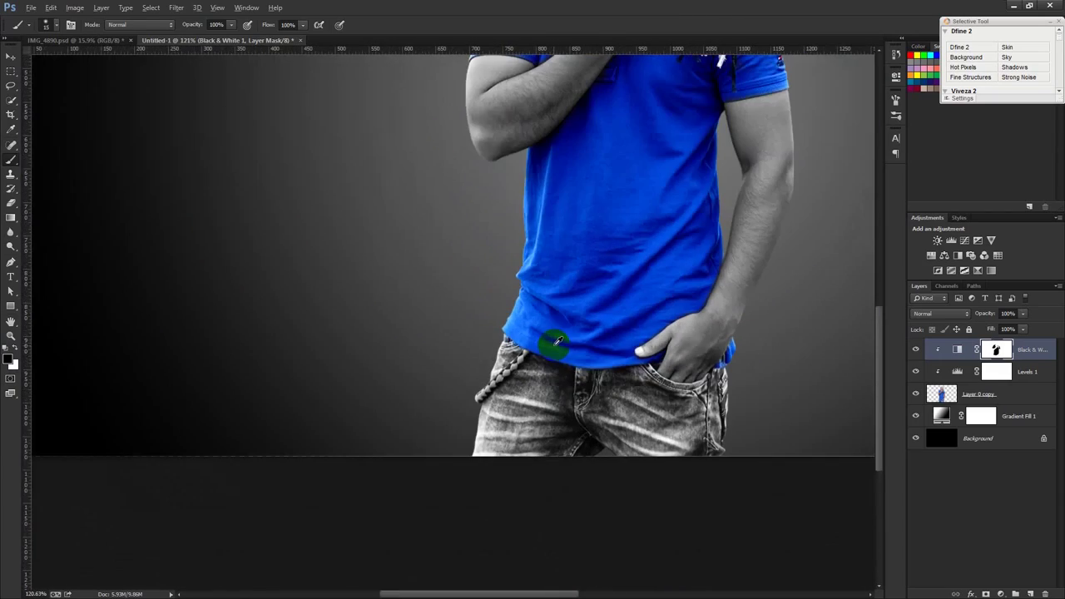
scroll(837, 245, "up", 2)
scroll(773, 325, "up", 2)
scroll(666, 325, "up", 2)
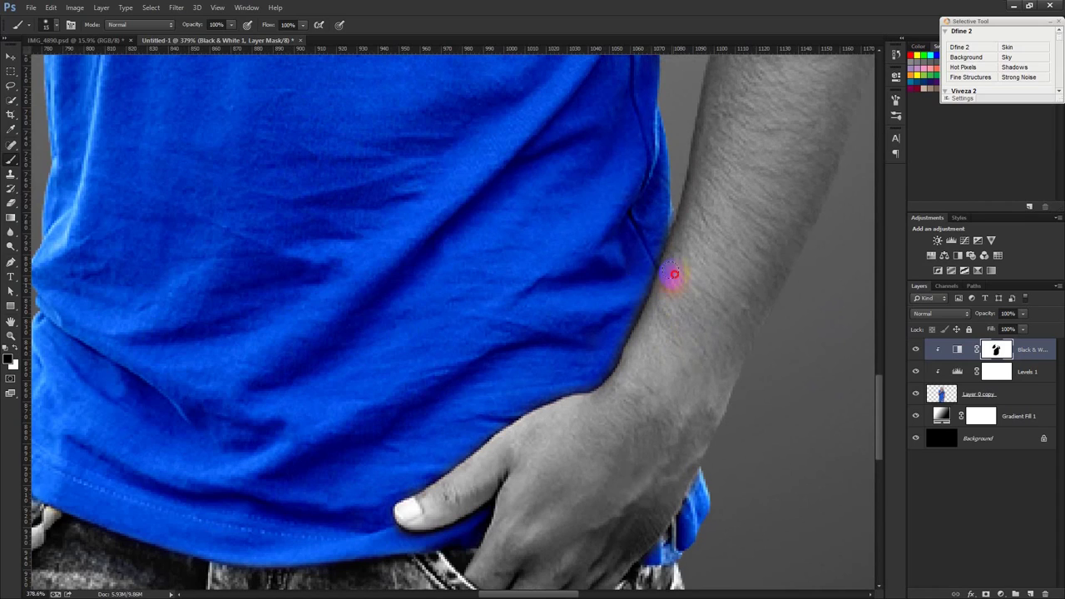
left_click(15, 350)
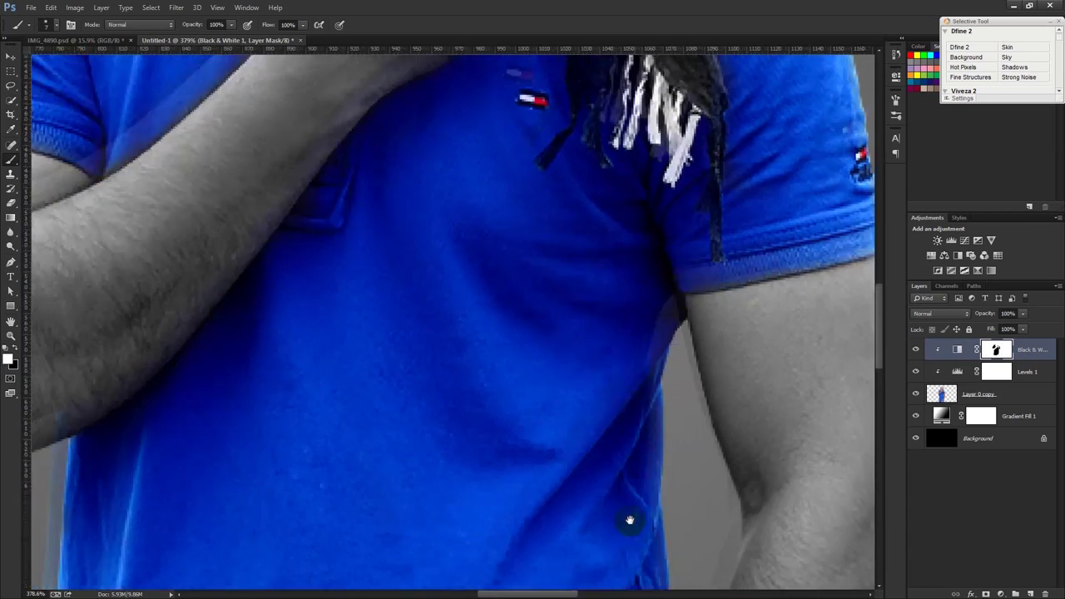
Paint black along both sleeves' lower edges so the arms stay grey.
left_click_drag(596, 408, 658, 553)
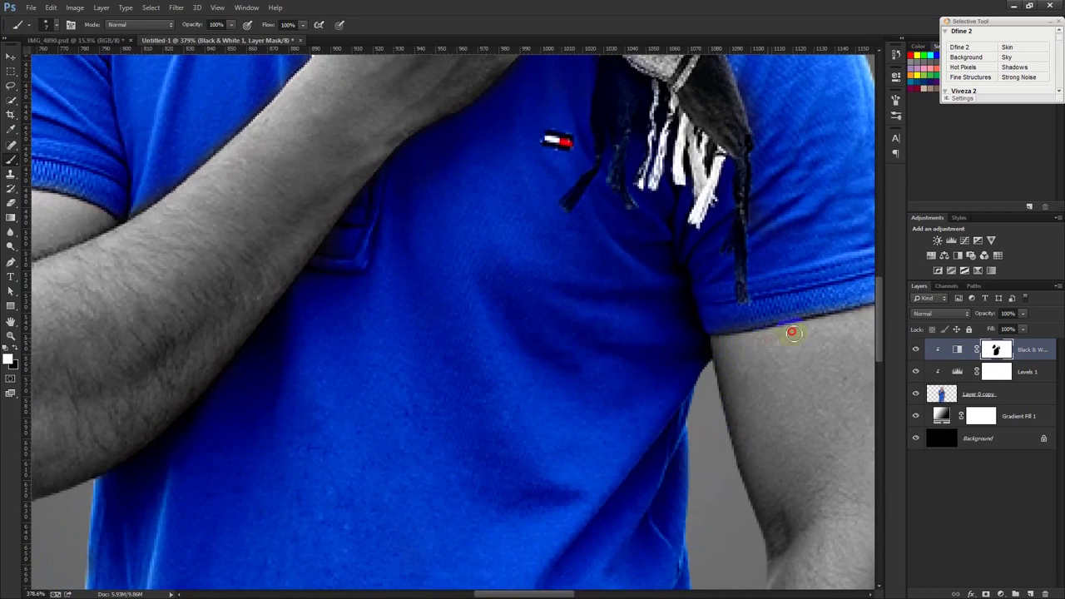
left_click_drag(790, 333, 611, 385)
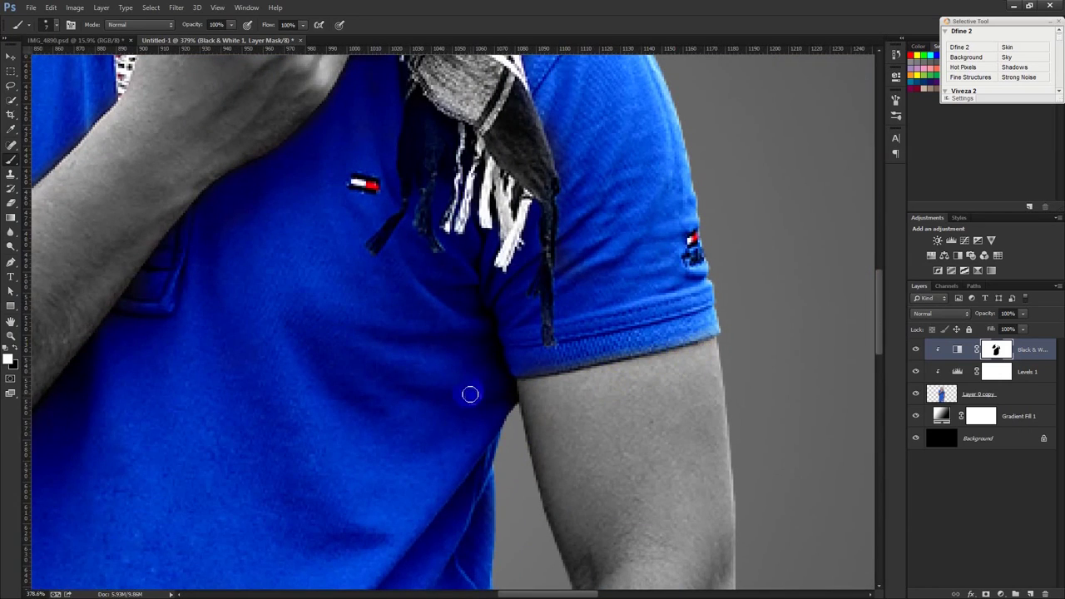
left_click(14, 347)
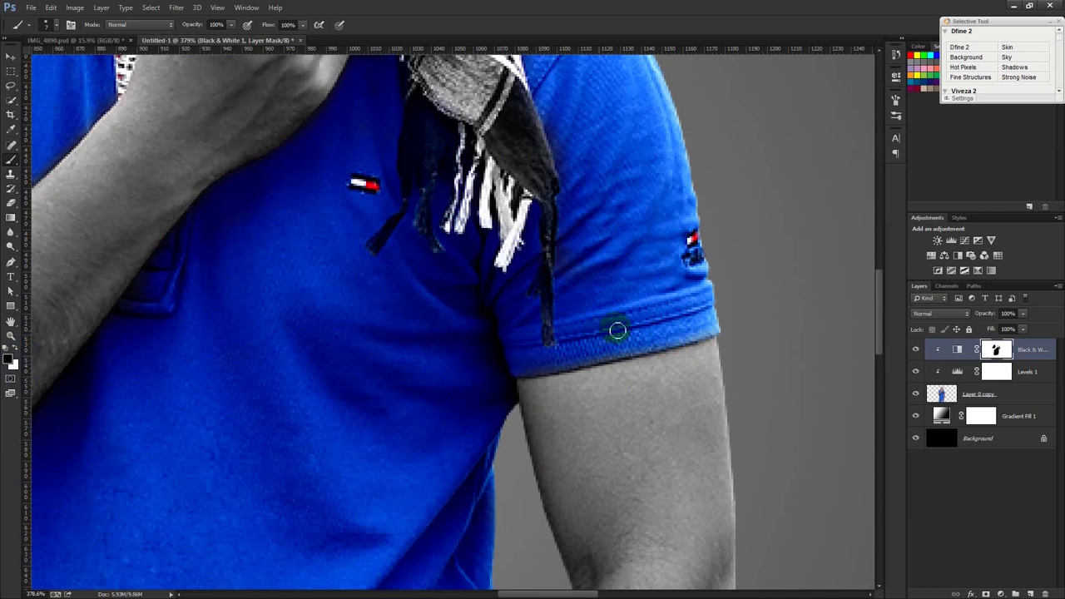
left_click_drag(690, 325, 533, 371)
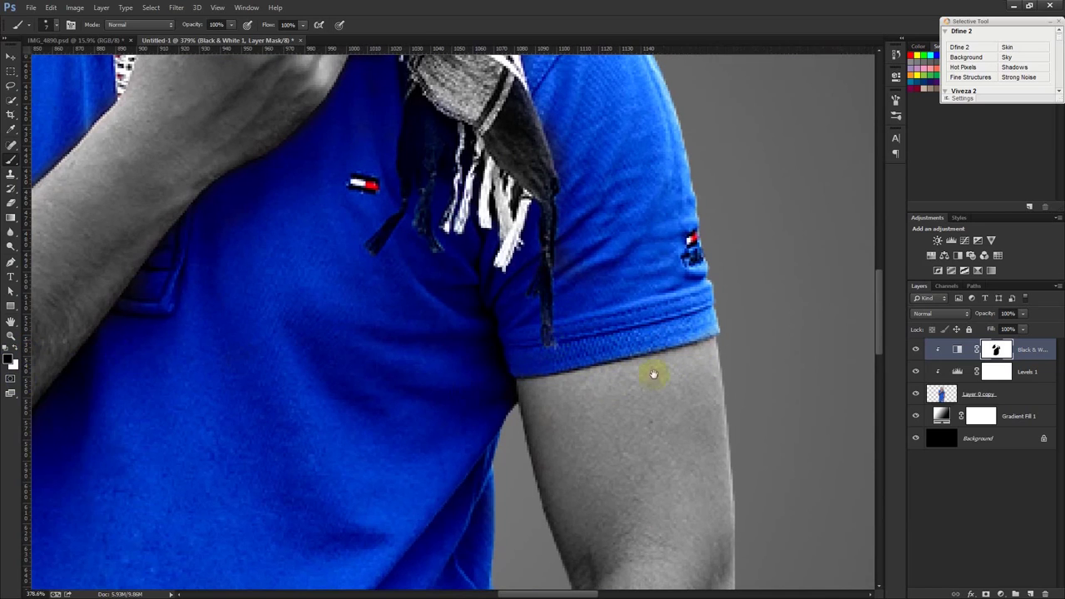
left_click_drag(339, 301, 571, 367)
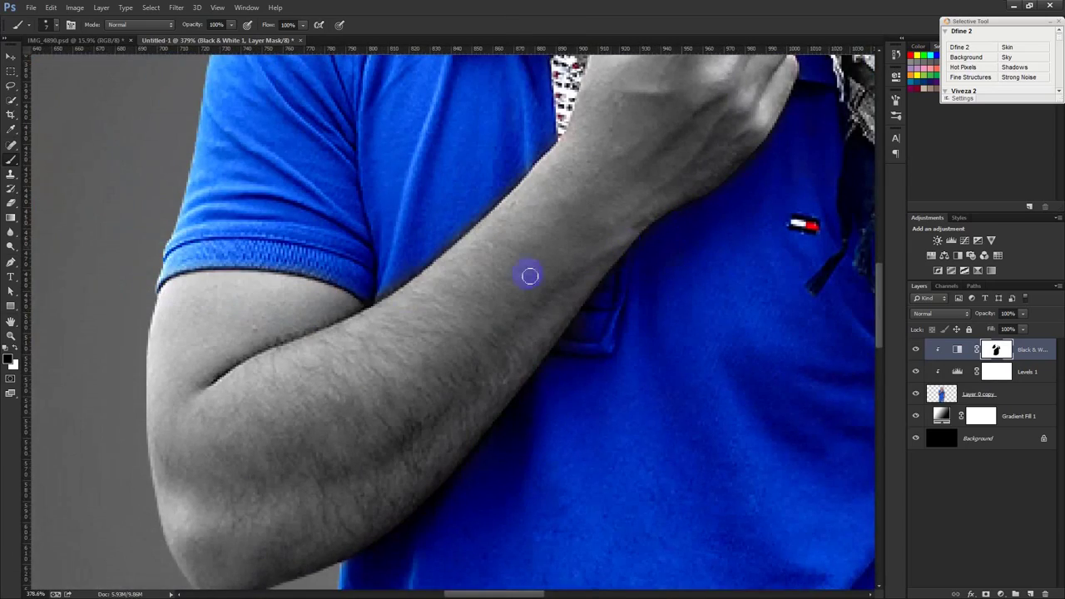
left_click_drag(226, 286, 201, 282)
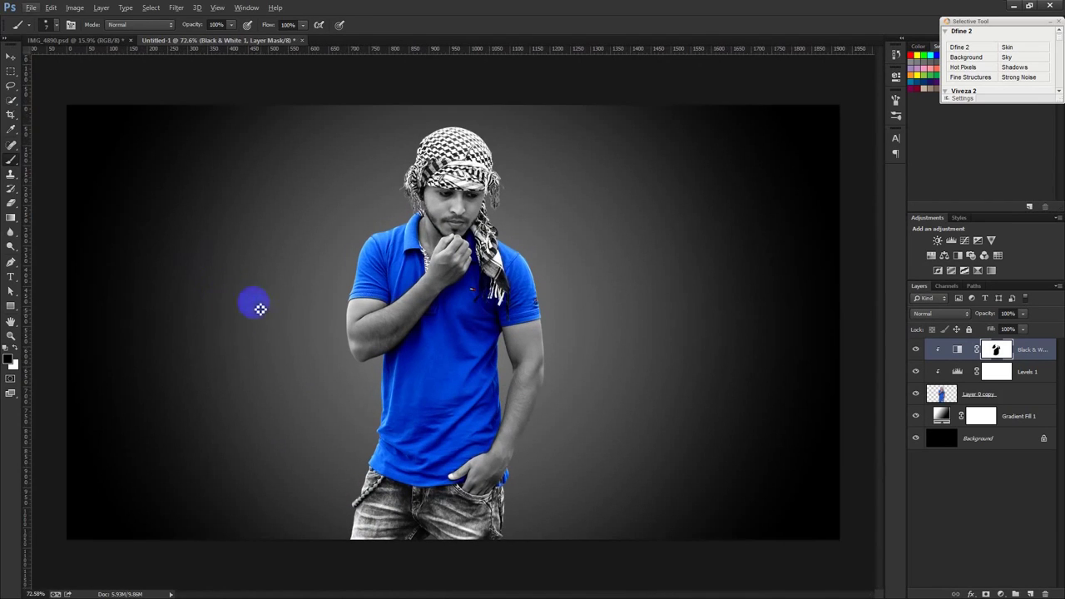
left_click(10, 55)
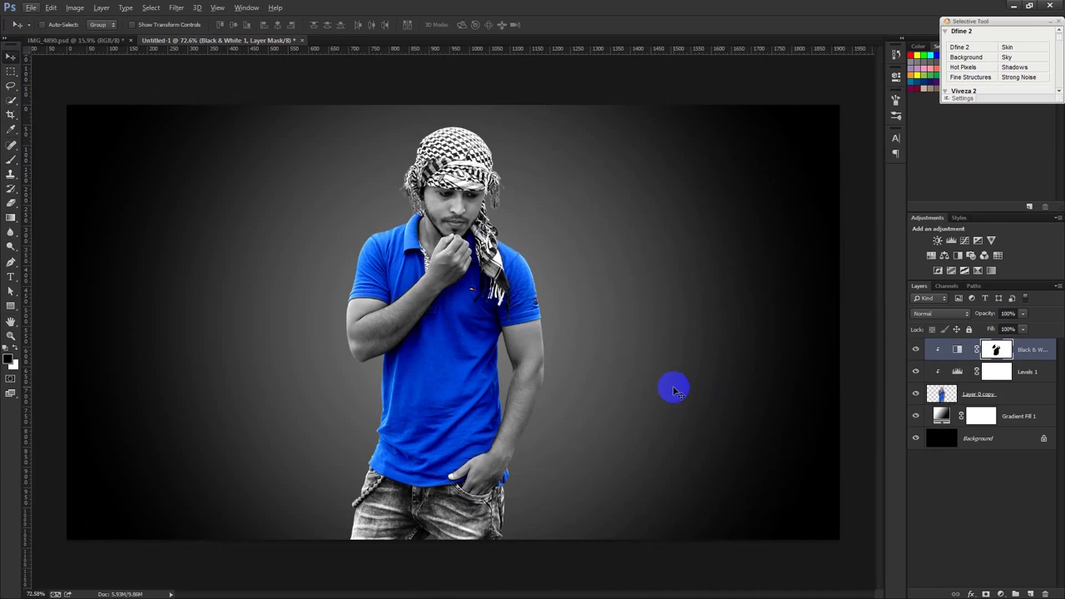
Add a Brightness/Contrast adjustment layer and raise the brightness.
left_click(1002, 594)
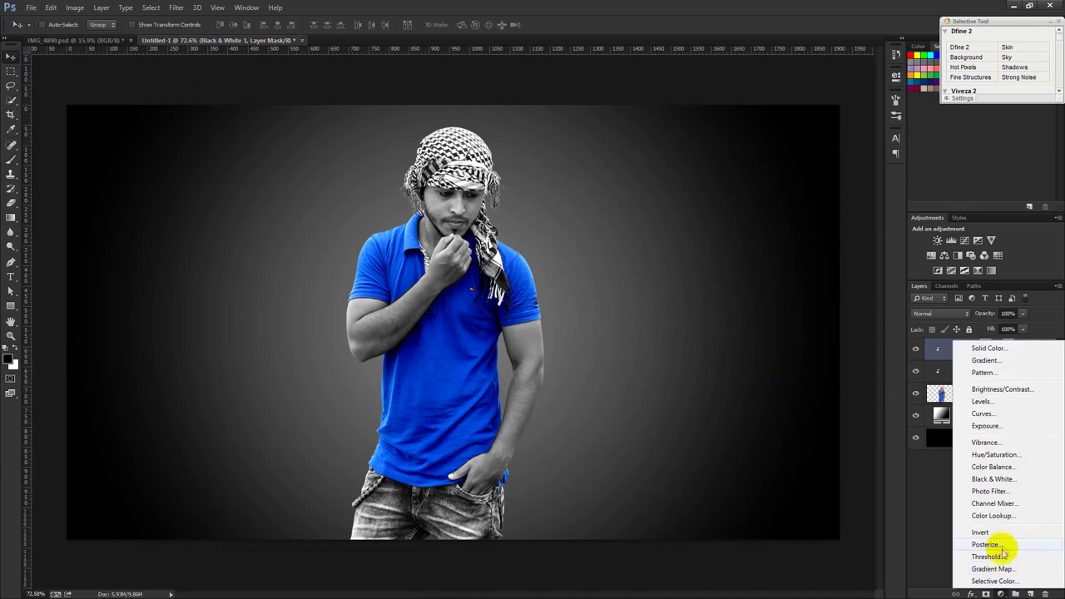
left_click(995, 390)
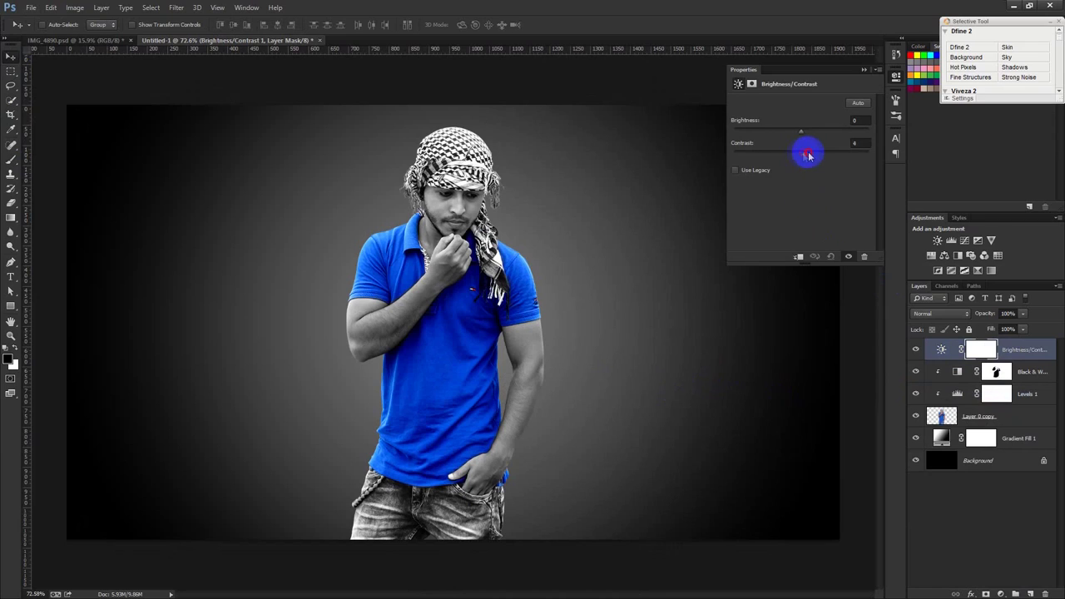
left_click_drag(805, 133, 799, 130)
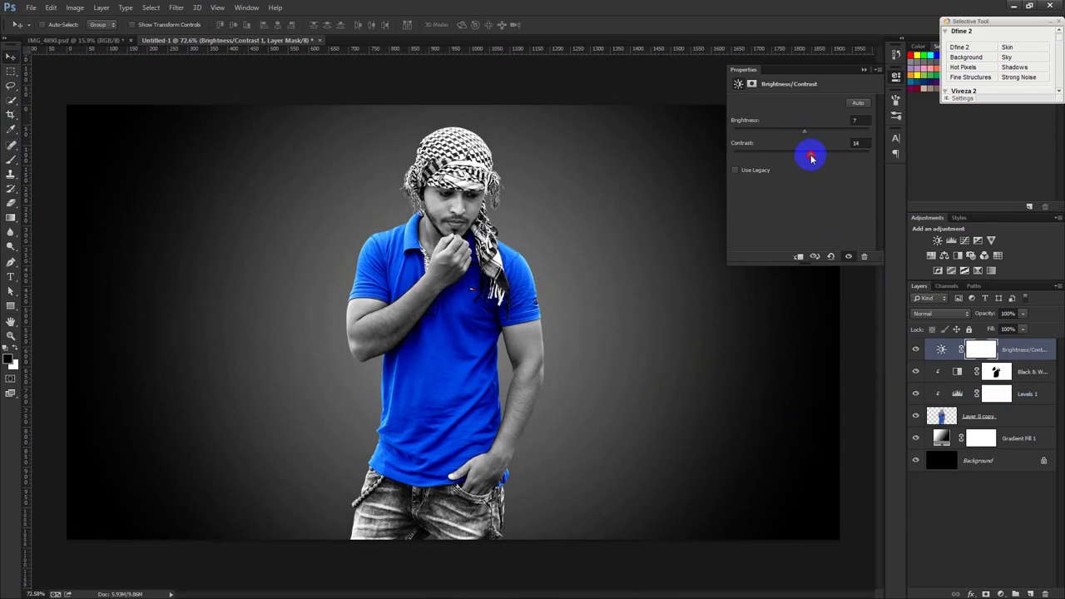
Add a Levels layer set to 5, 1.03 and 227, then hide Gradient Fill 1 to compare.
left_click(1000, 593)
left_click(982, 407)
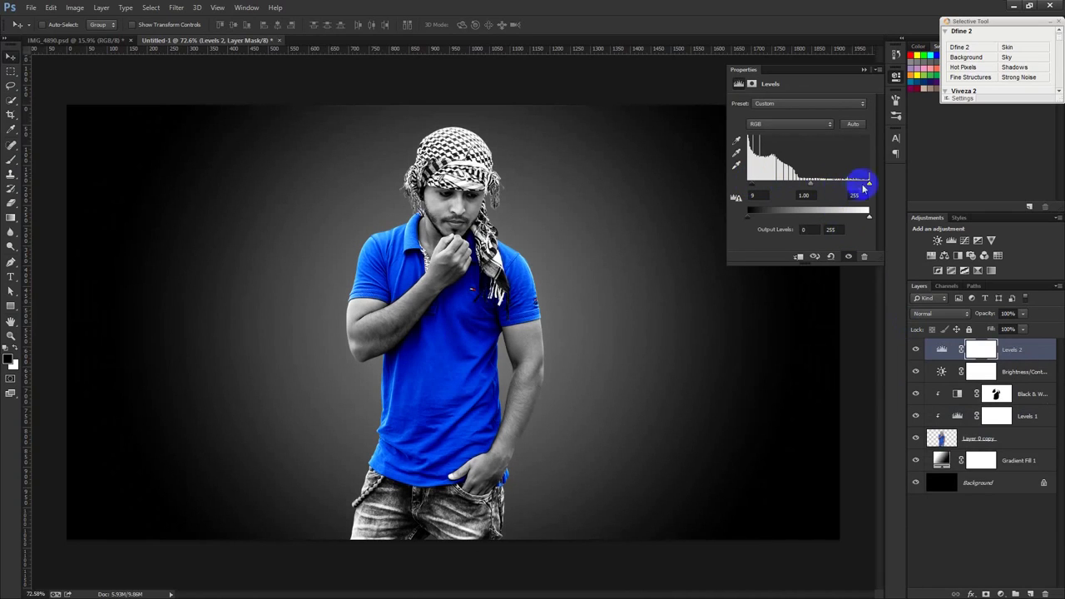
left_click_drag(864, 186, 859, 189)
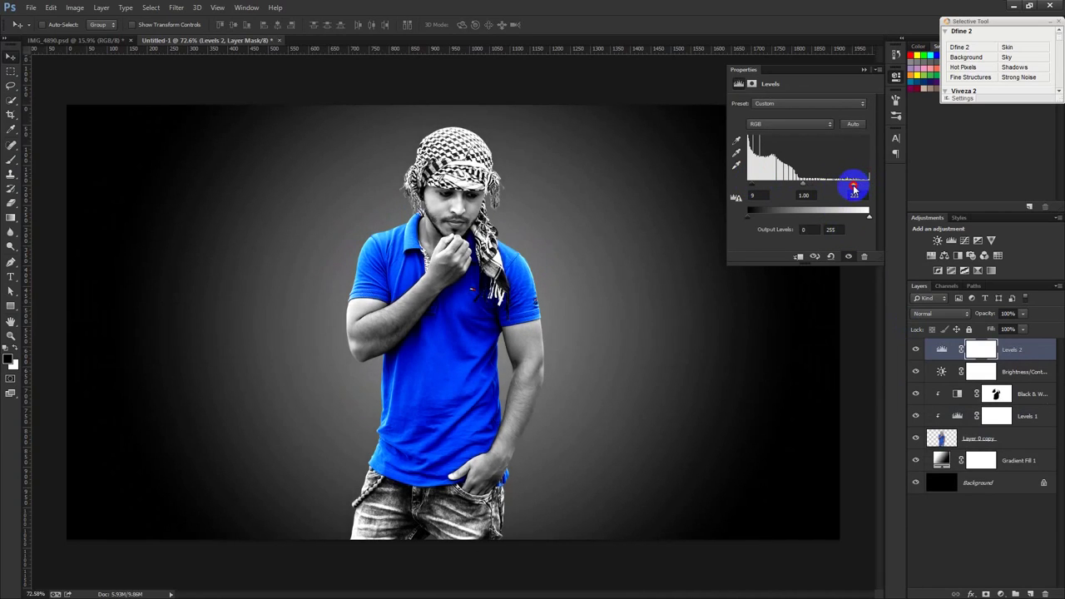
left_click_drag(857, 189, 855, 188)
left_click(805, 190)
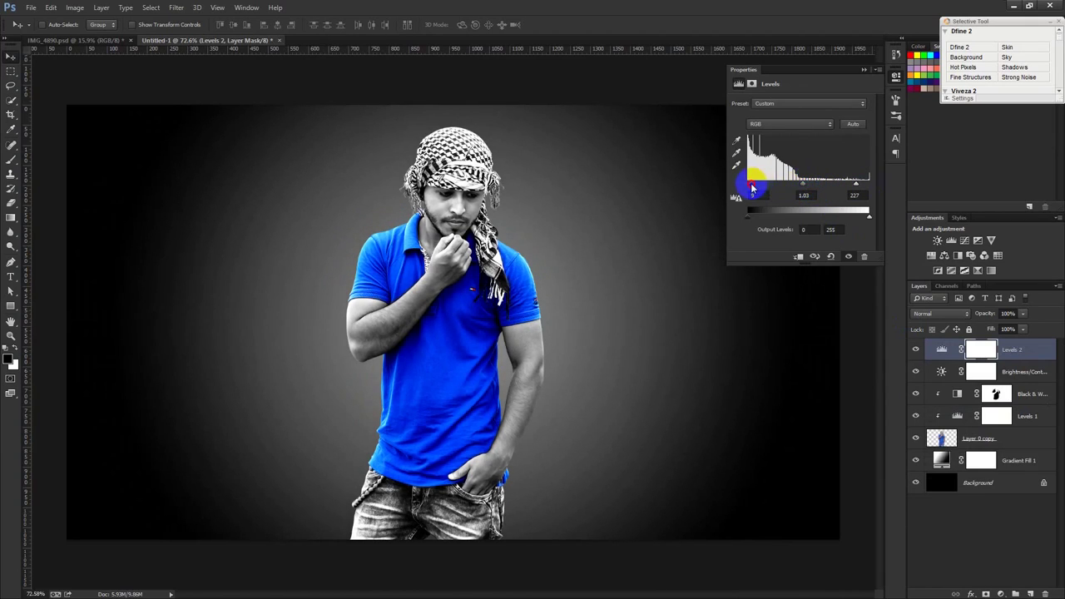
left_click_drag(752, 189, 750, 189)
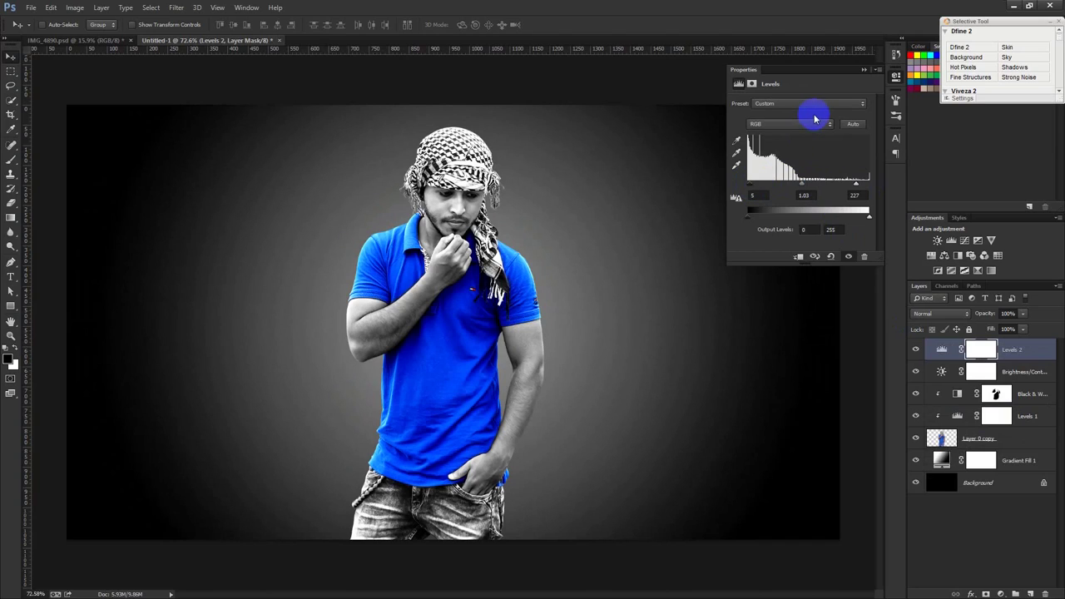
left_click(864, 70)
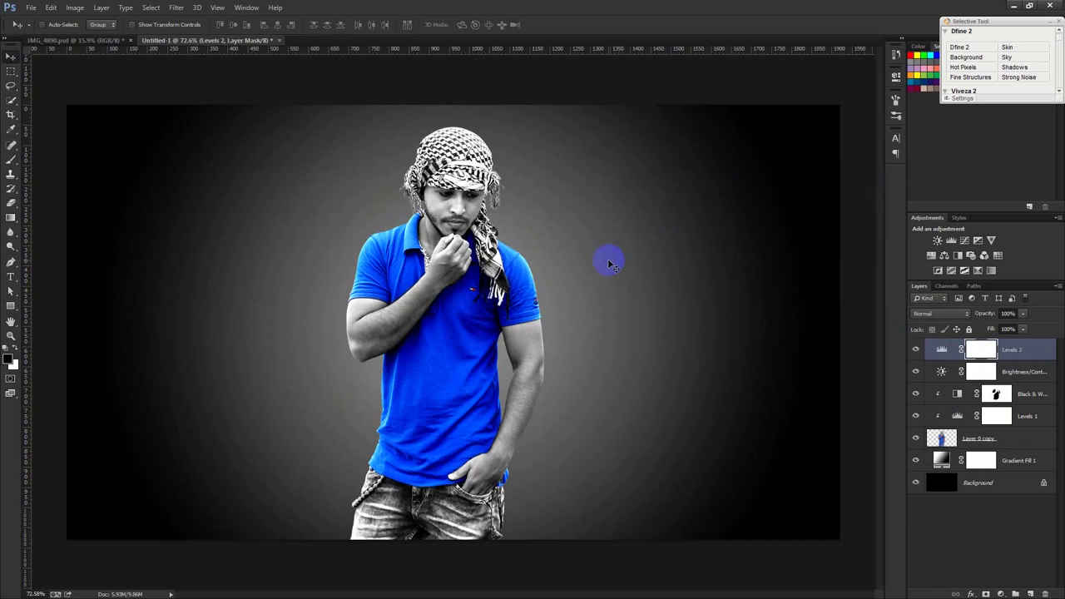
left_click(917, 461)
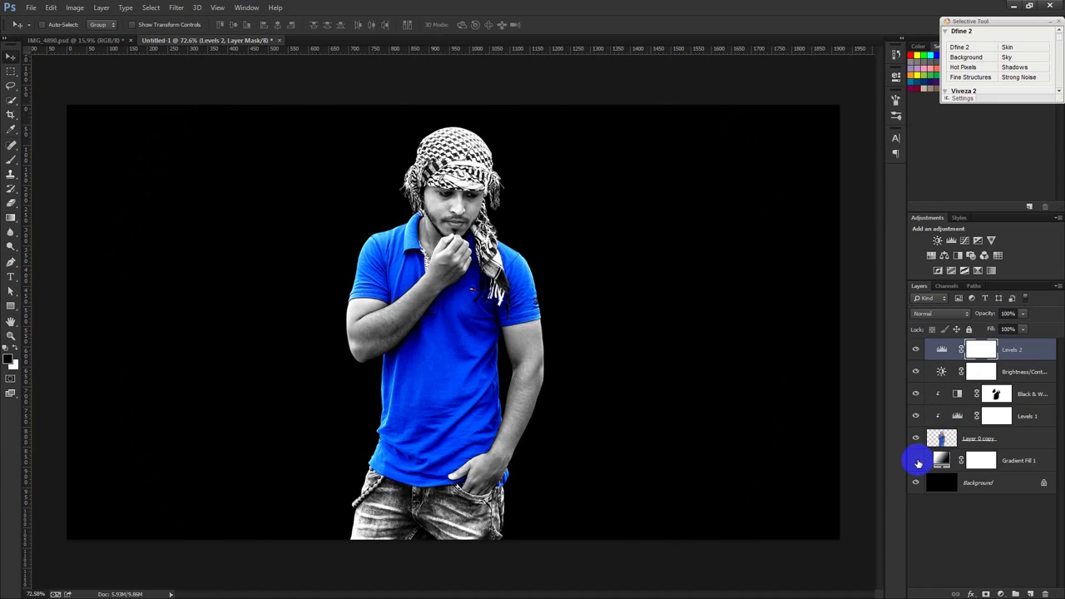
Show Gradient Fill 1 at 100% opacity and give its left stop a darker grey.
left_click(917, 462)
left_click(1022, 460)
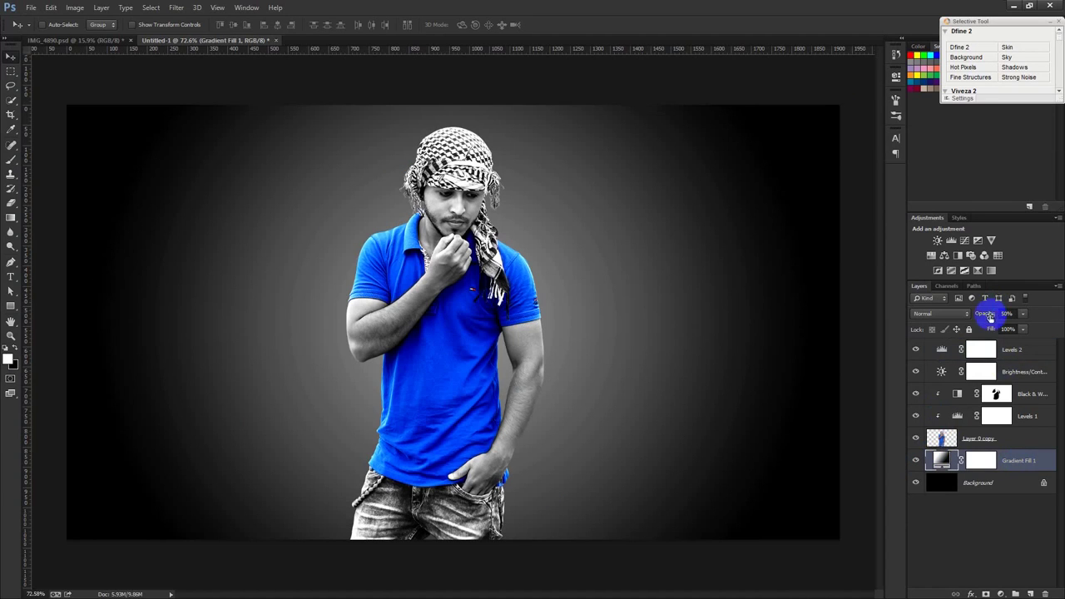
left_click_drag(990, 318, 1032, 318)
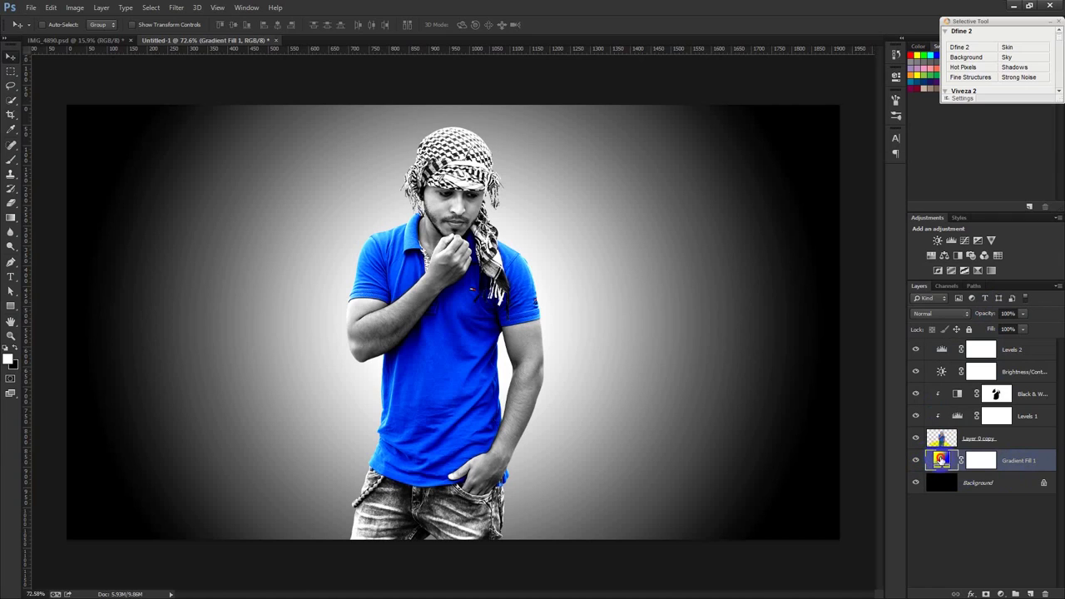
double_click(941, 459)
left_click(758, 178)
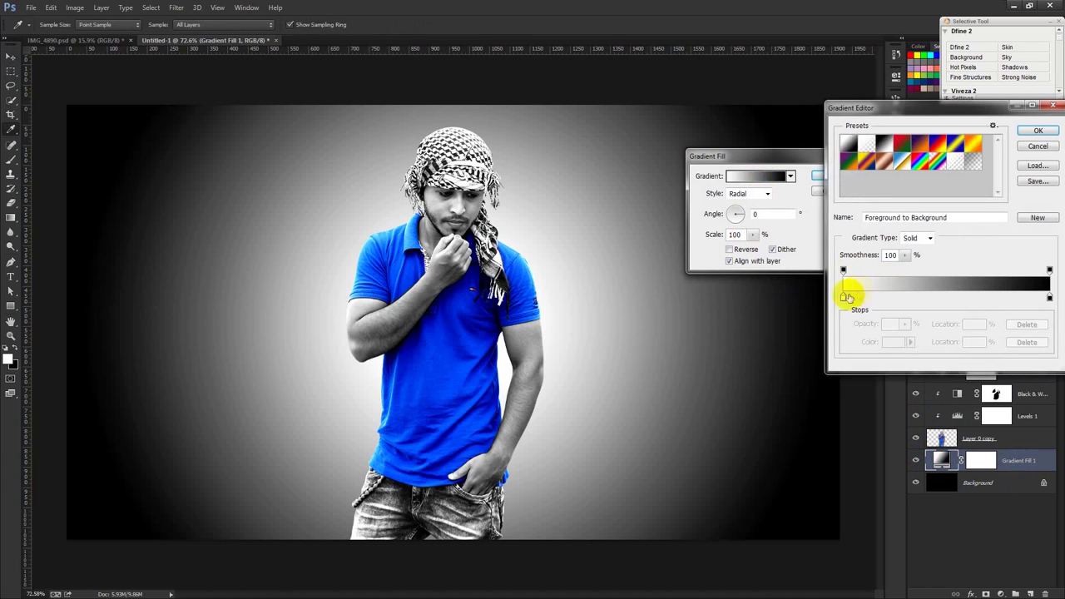
double_click(844, 299)
left_click(781, 467)
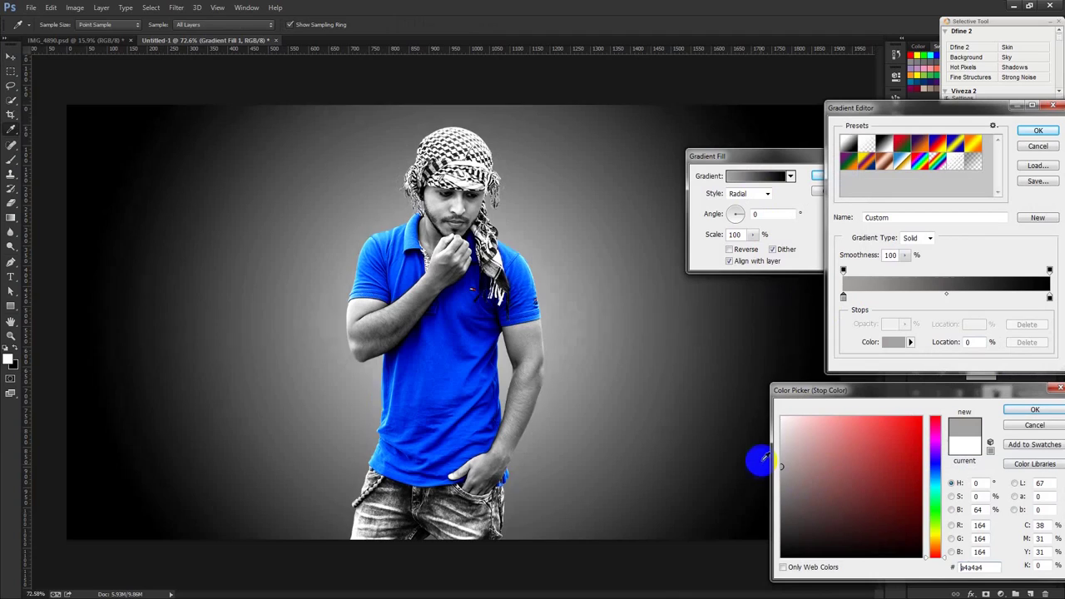
left_click_drag(816, 506, 747, 501)
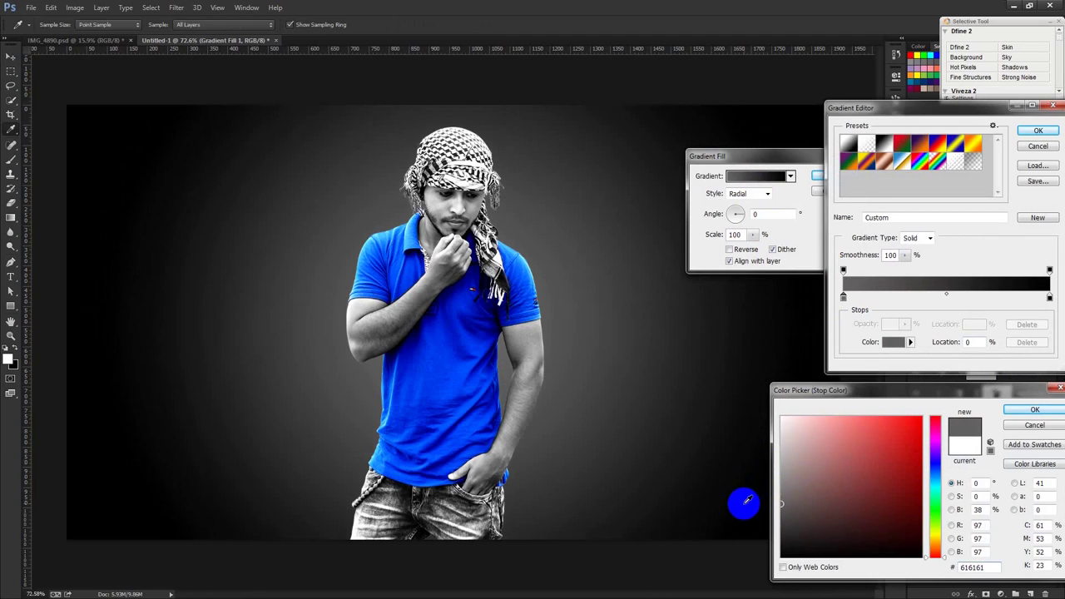
left_click(1034, 409)
left_click(1037, 132)
Reset the gradient to Foreground to Background with a dark grey #6f6f6f left stop and apply it.
left_click(755, 178)
left_click(848, 145)
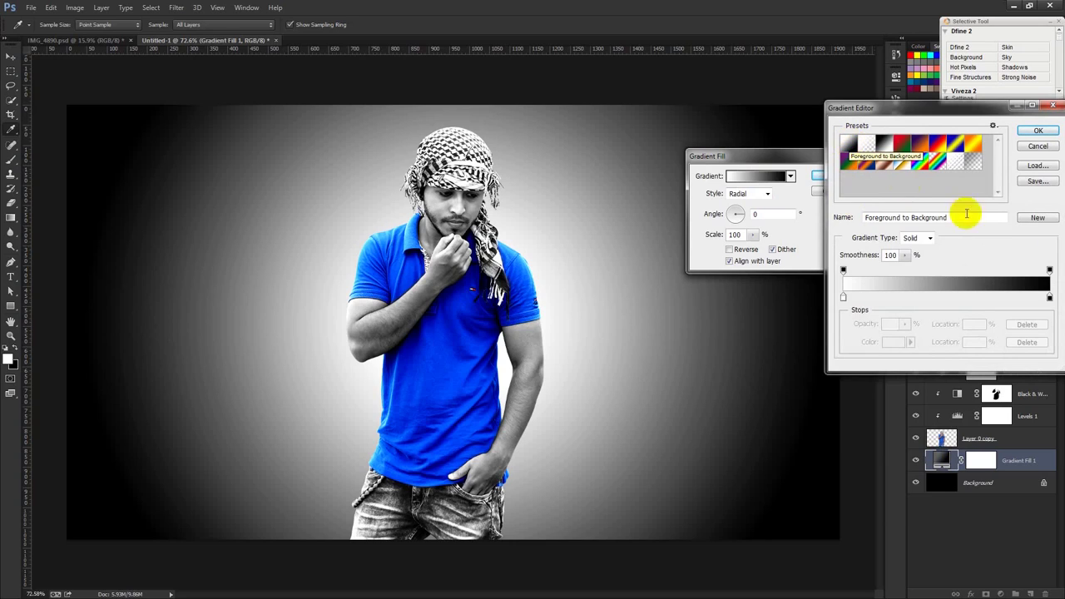
left_click(1049, 296)
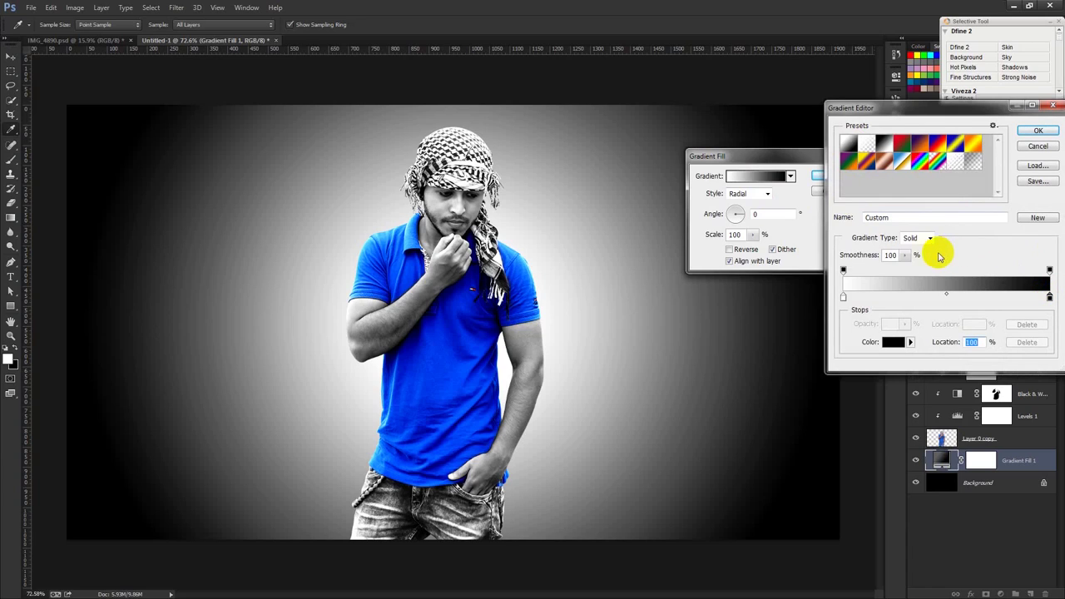
double_click(843, 298)
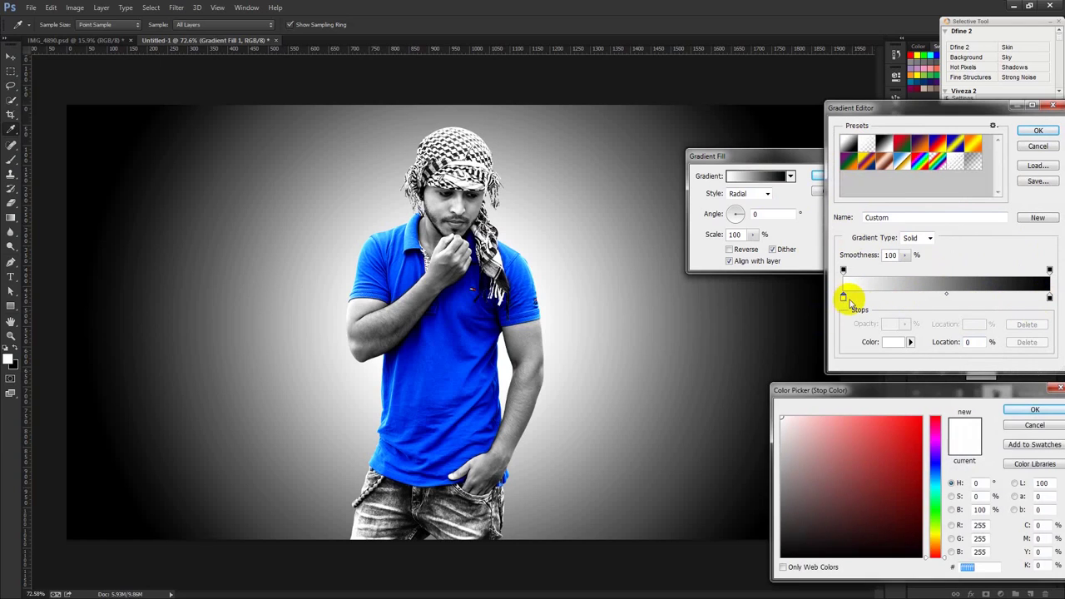
left_click(774, 506)
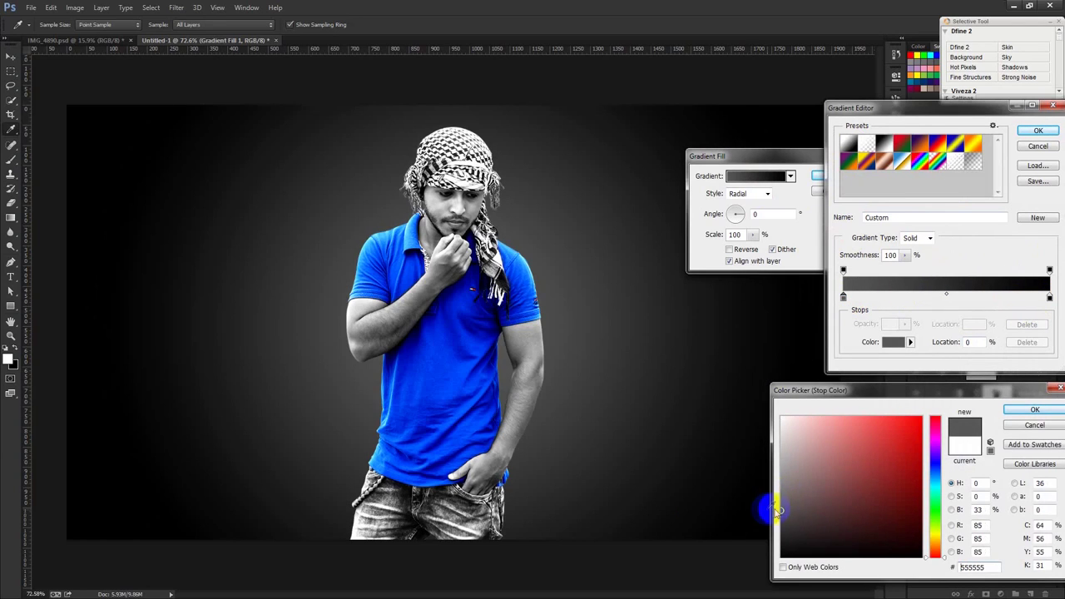
left_click(778, 509)
left_click_drag(778, 508, 756, 492)
left_click(1034, 410)
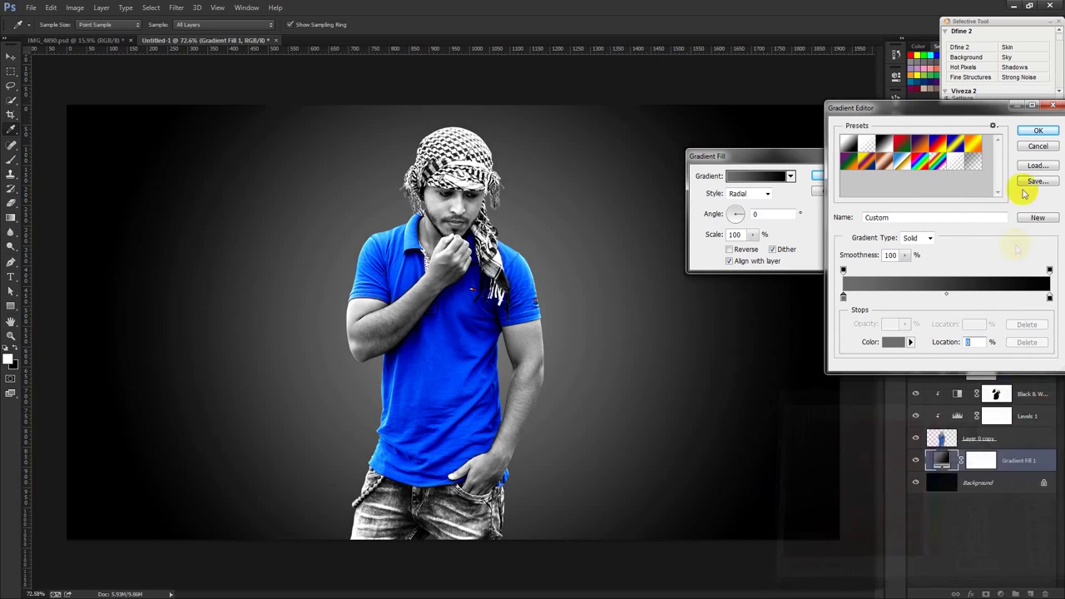
left_click(1038, 131)
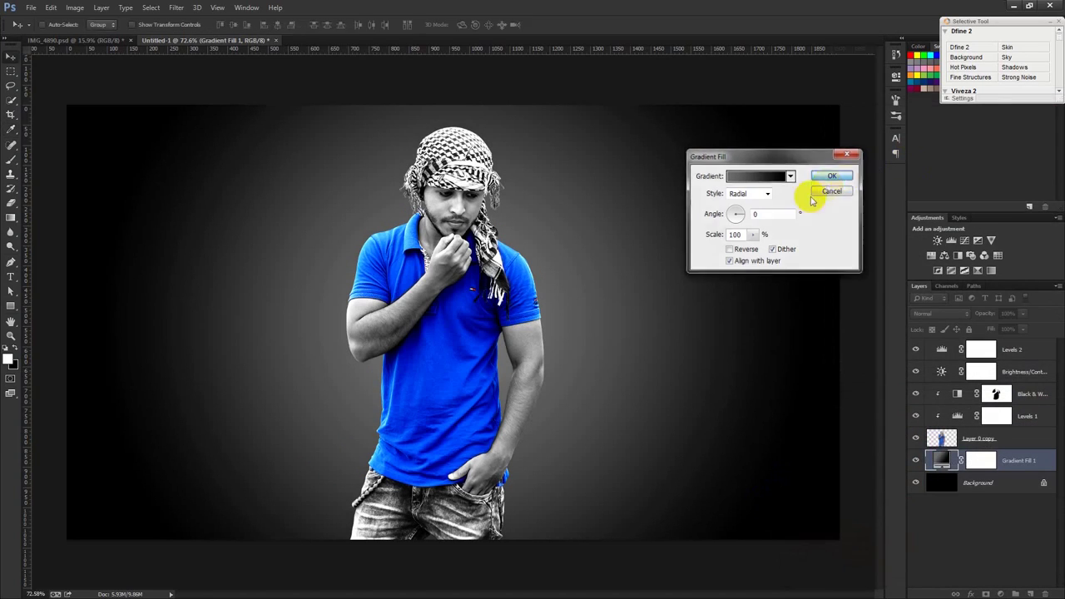
key("Return")
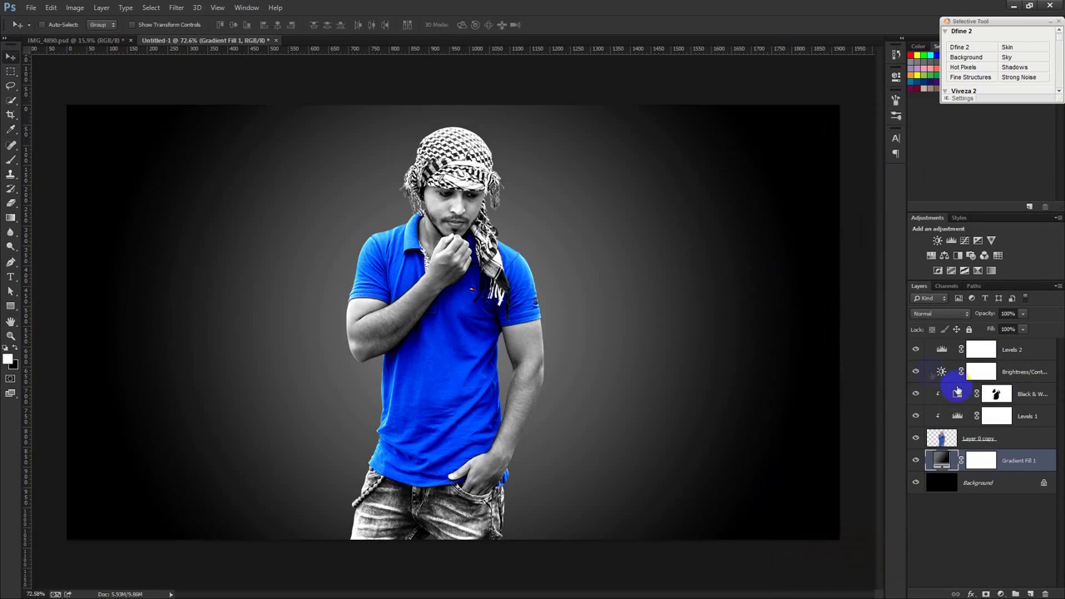
left_click(1003, 438)
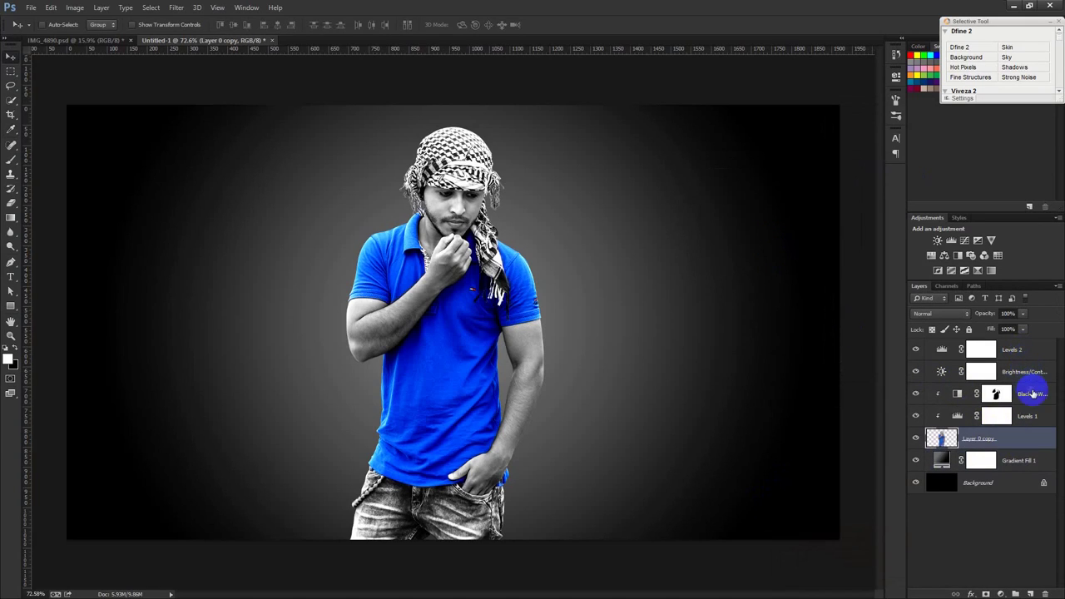
Group the man's layers with Levels 1 and Black & White and centre the group horizontally.
left_click(1032, 395, "shift")
key("ctrl+g")
key("ctrl+a")
left_click(284, 25)
key("ctrl+d")
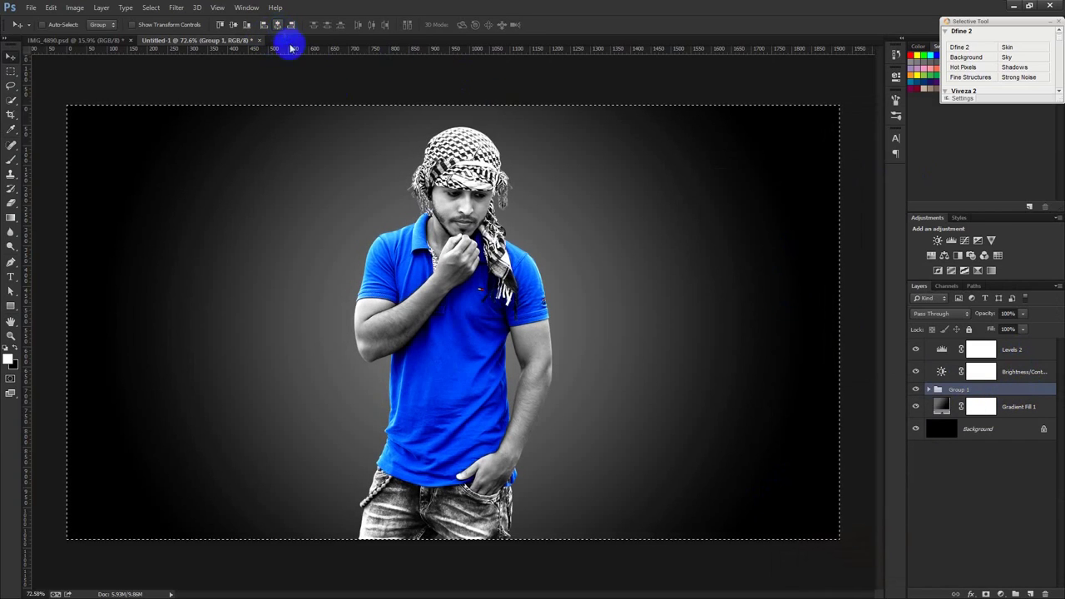
Merge Gradient Fill 1 into Background and apply Lens Blur at radius 43.
left_click(1011, 407)
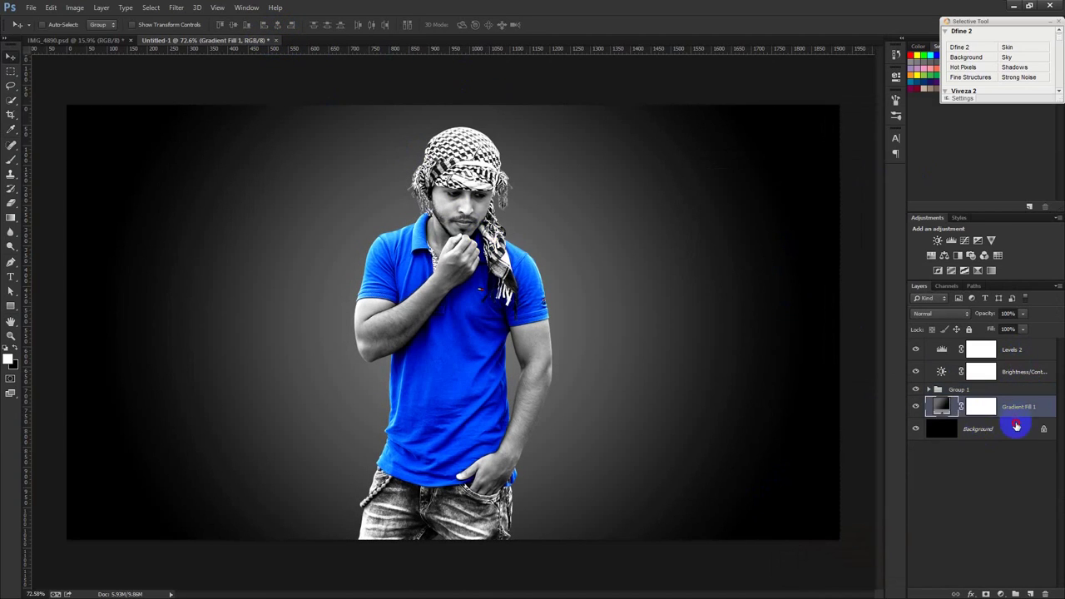
left_click(1016, 427, "shift")
key("ctrl+e")
left_click(176, 7)
left_click(353, 215)
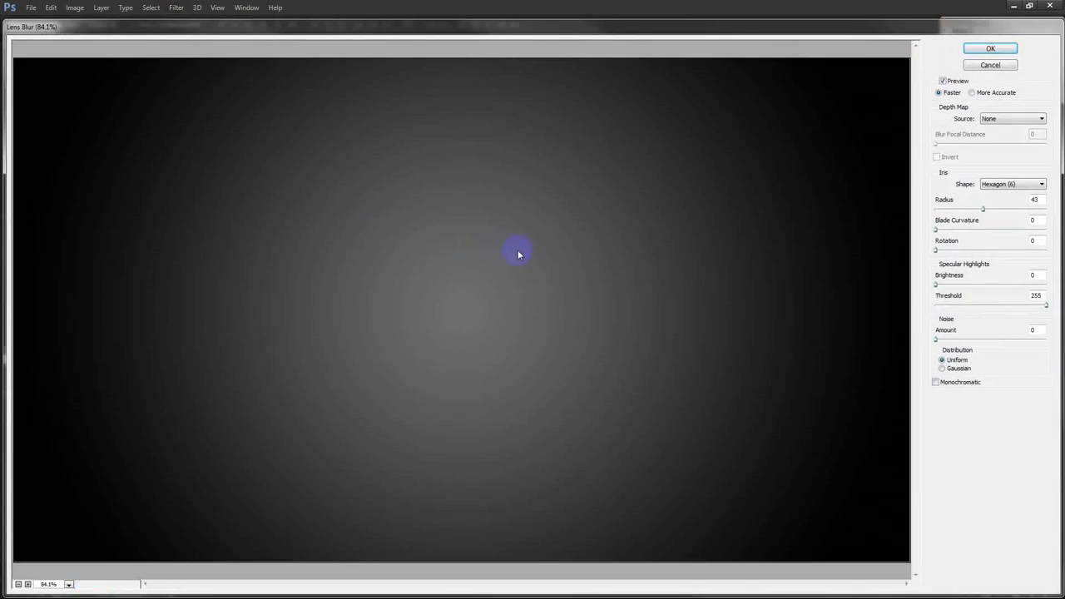
left_click(986, 48)
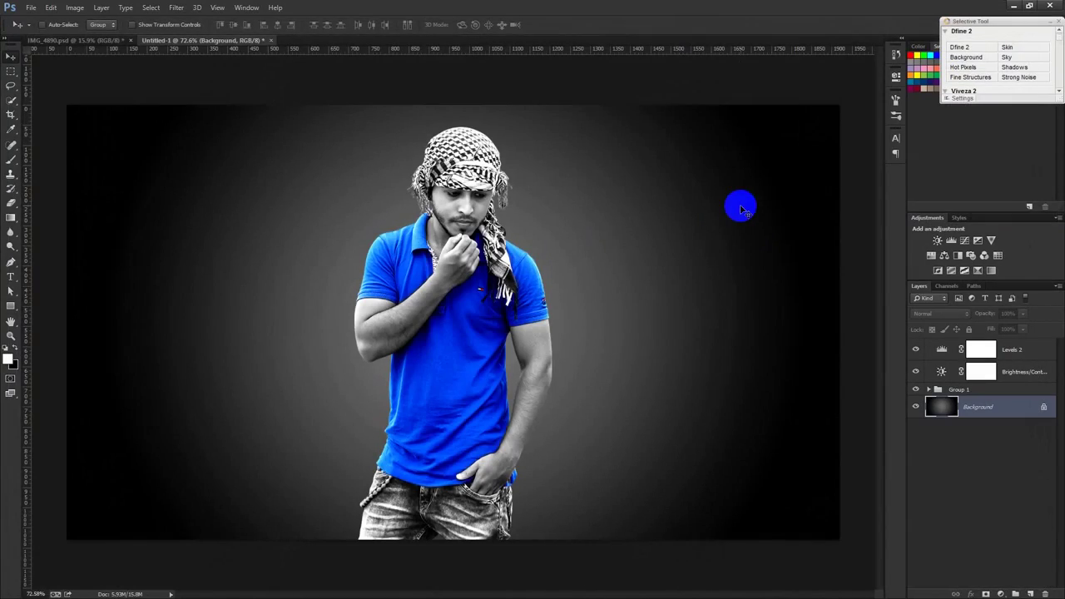
scroll(695, 300, "up", 5)
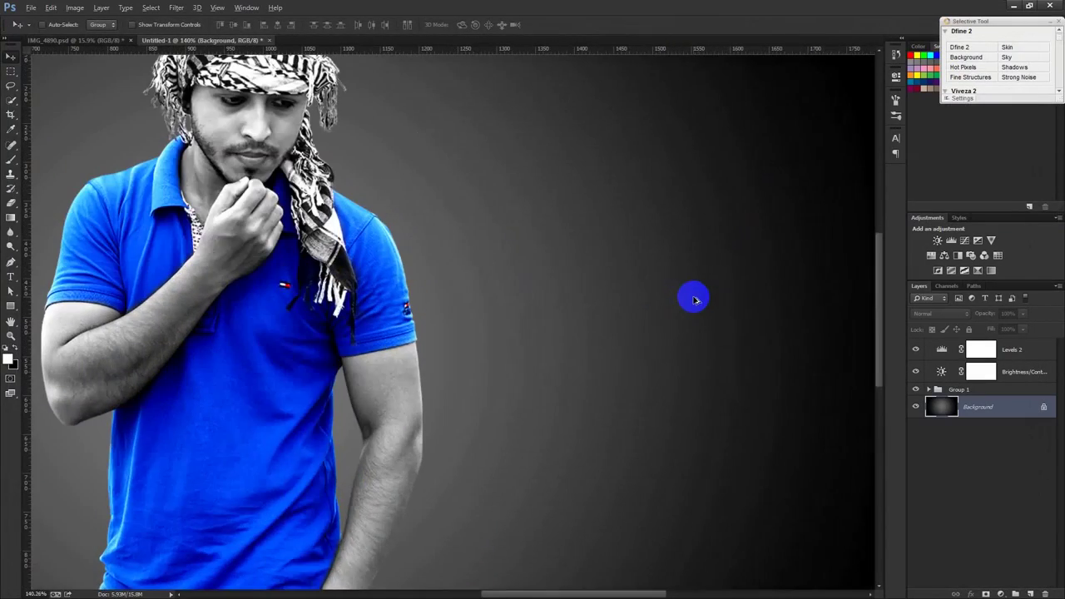
scroll(695, 299, "down", 3)
scroll(695, 300, "down", 1)
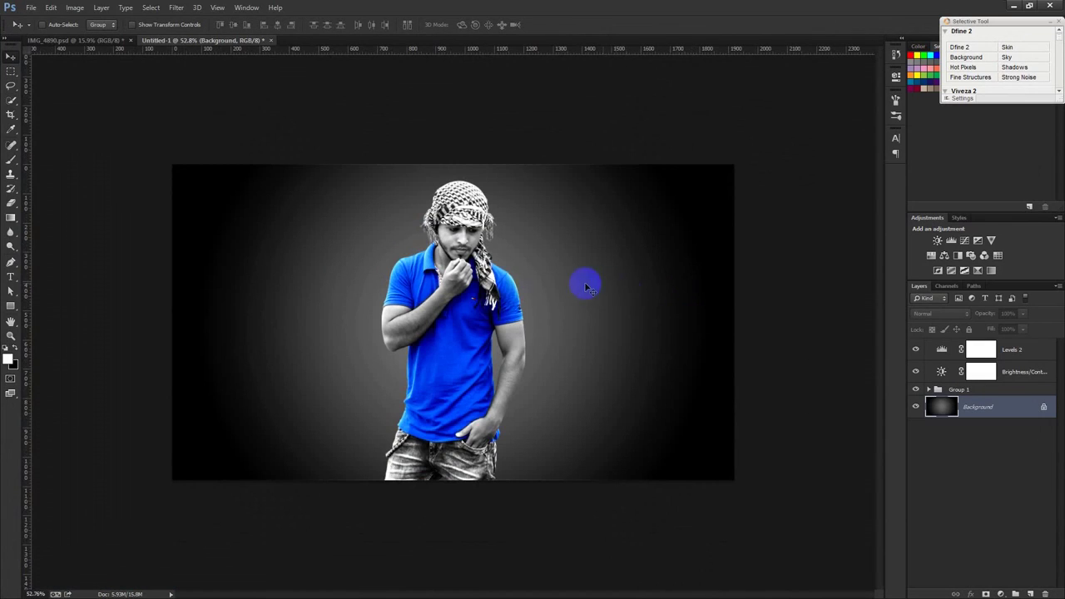
scroll(468, 304, "up", 1)
left_click(177, 7)
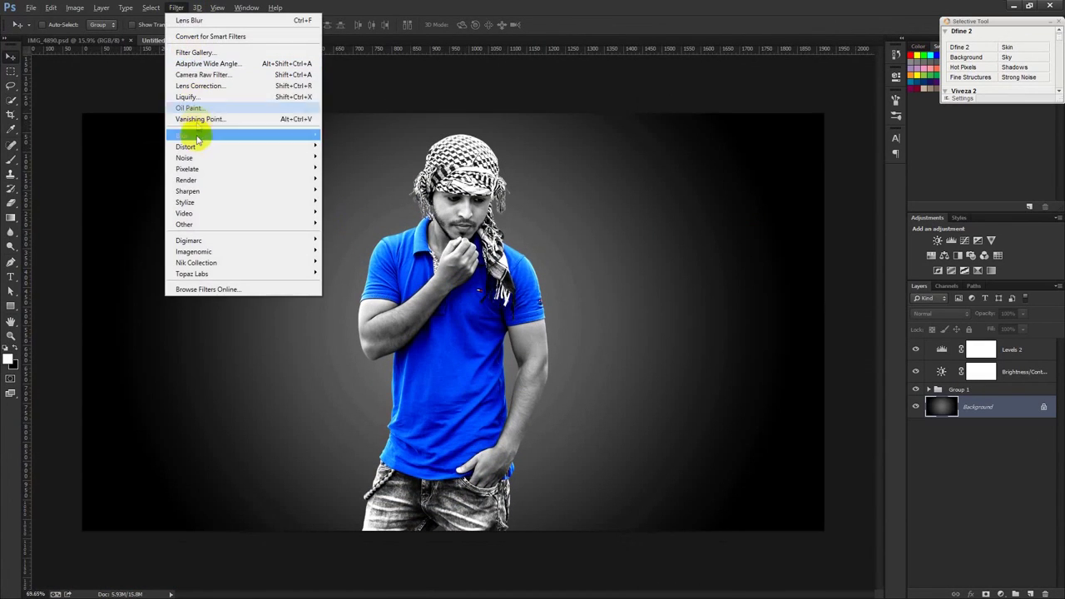
Apply a 0.1-pixel Gaussian Blur to the background, then close the Filter menu without adding noise.
left_click(360, 215)
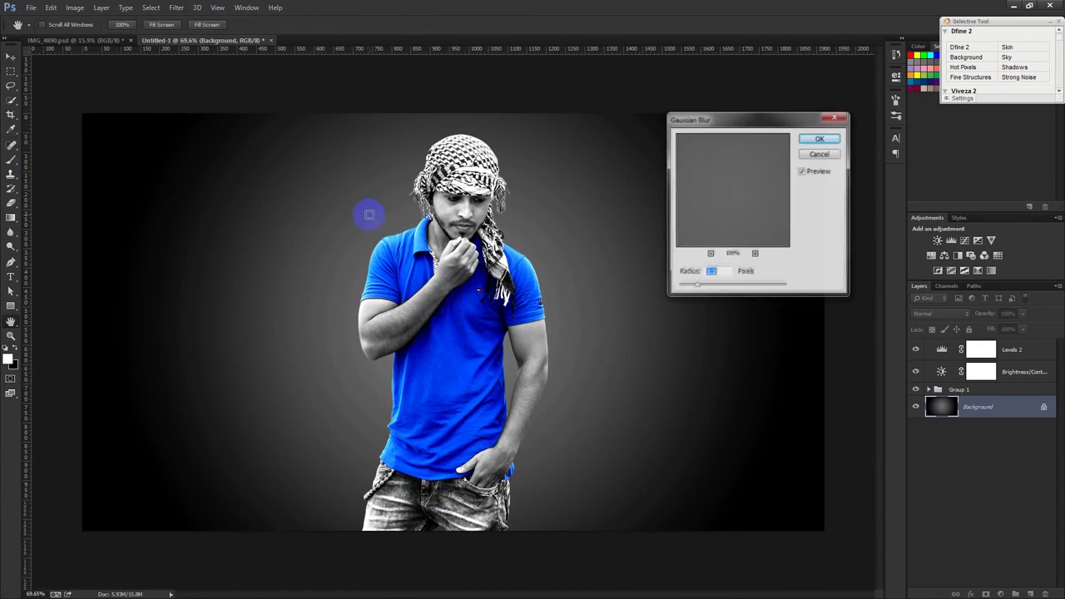
left_click_drag(697, 285, 778, 286)
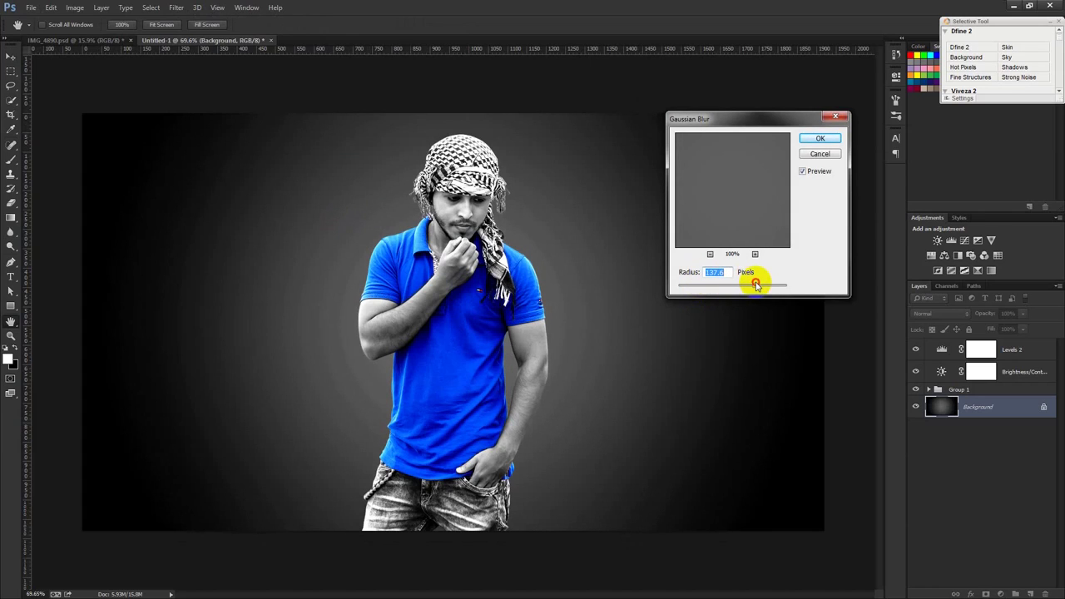
left_click_drag(771, 289, 656, 288)
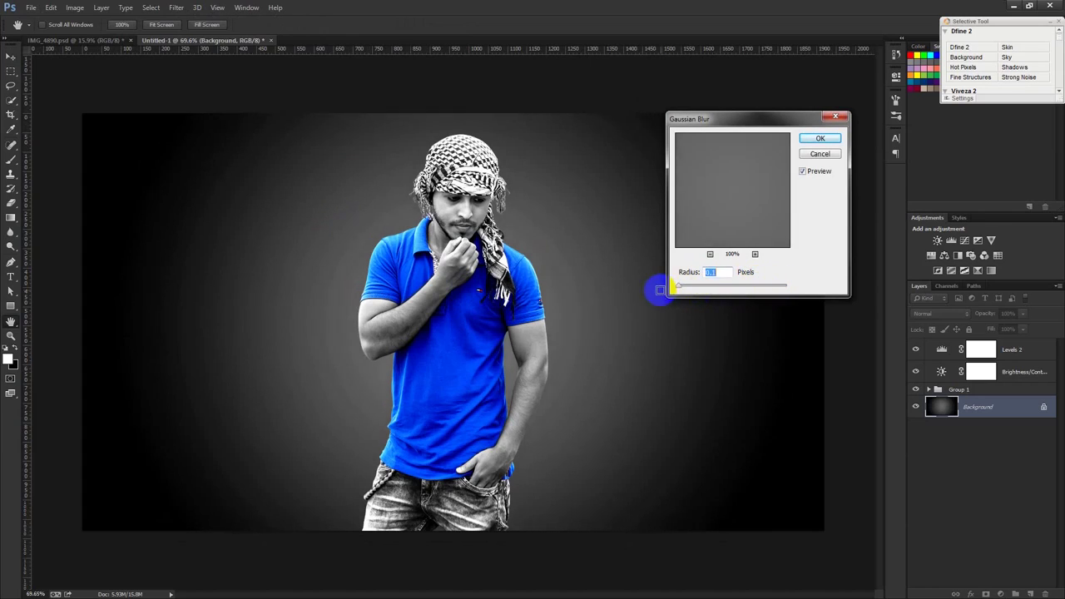
left_click(815, 139)
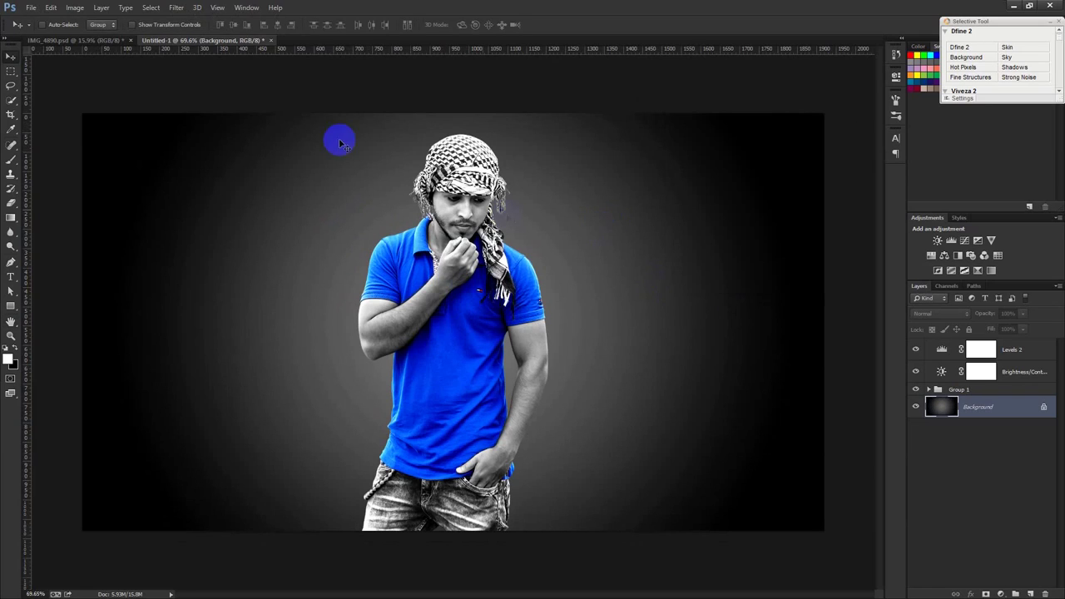
left_click(177, 8)
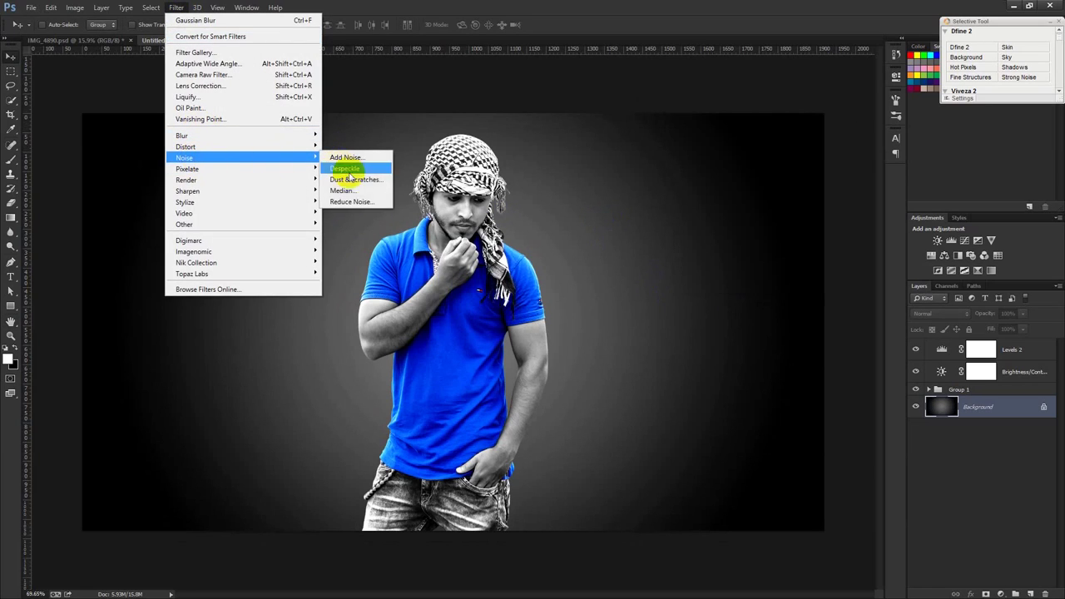
mouse_move(185, 158)
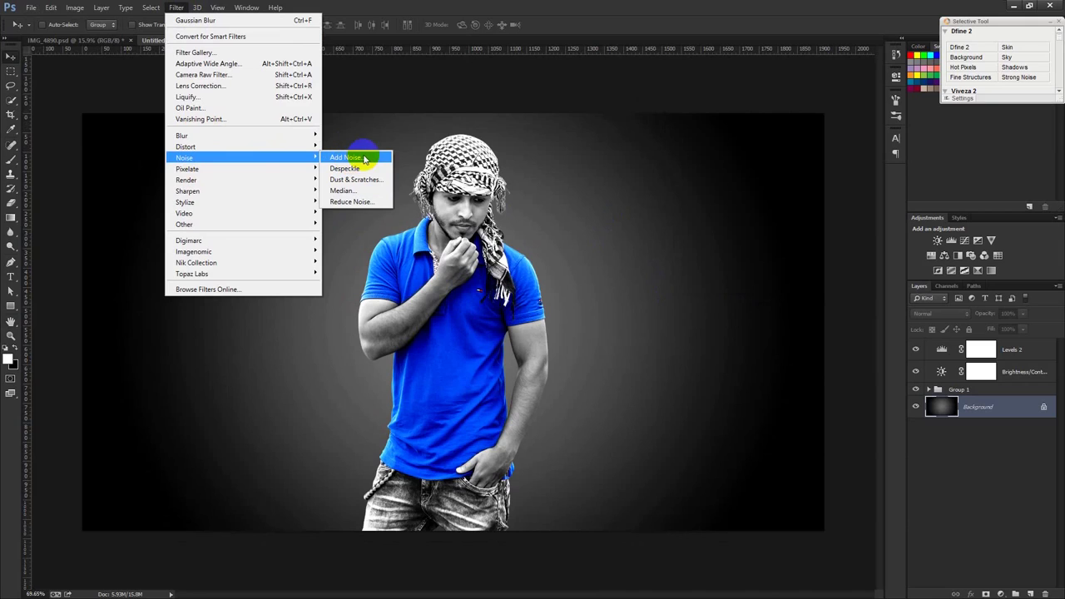
left_click(466, 150)
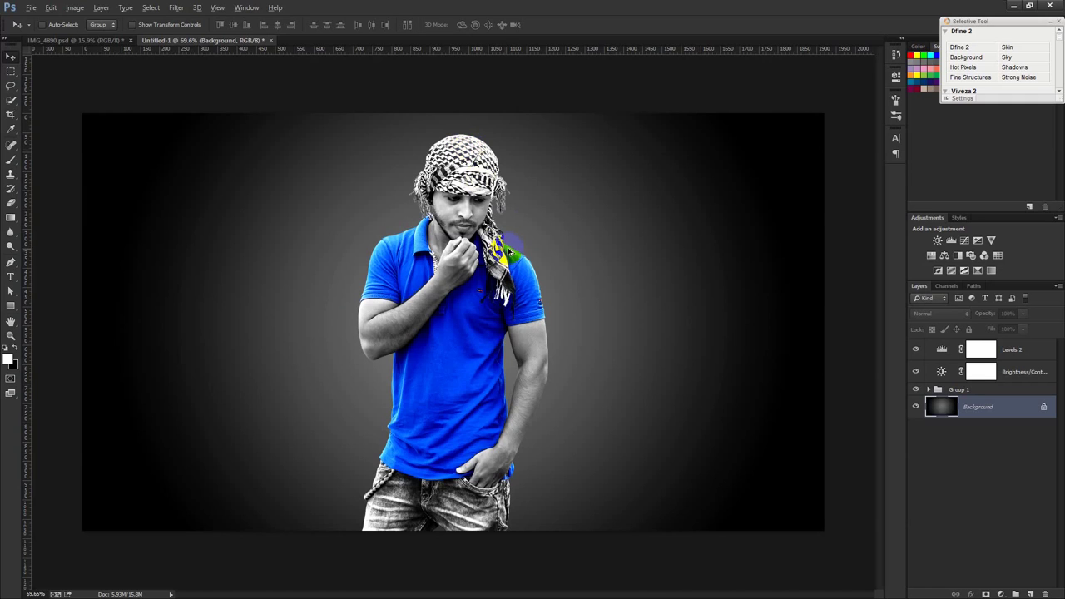
Add a 30 pt white text line on the image's left side and select all its text.
scroll(507, 248, "up", 1)
scroll(507, 248, "down", 1)
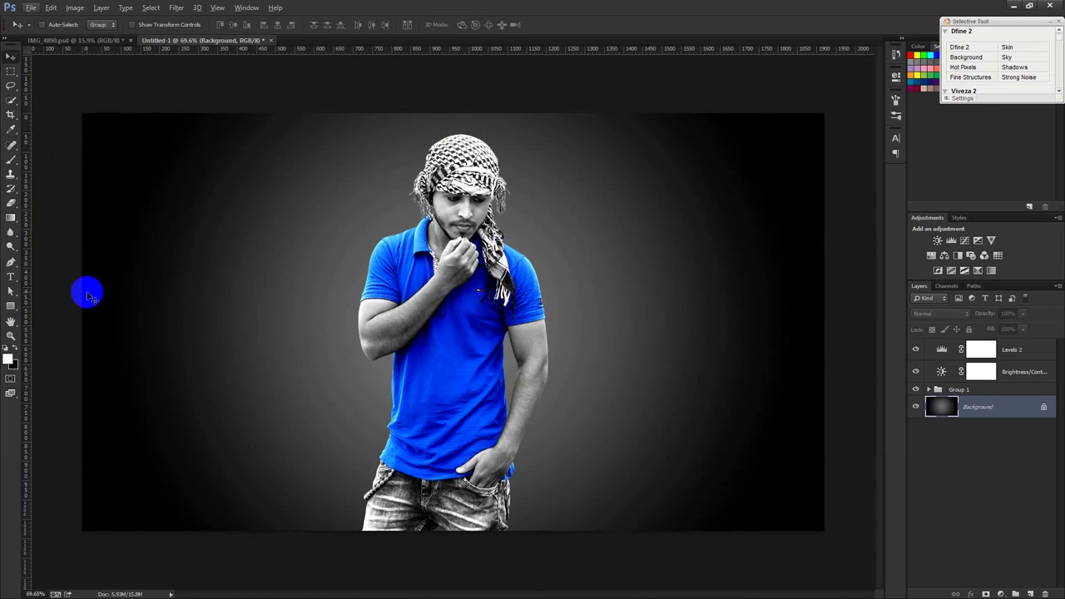
left_click(10, 277)
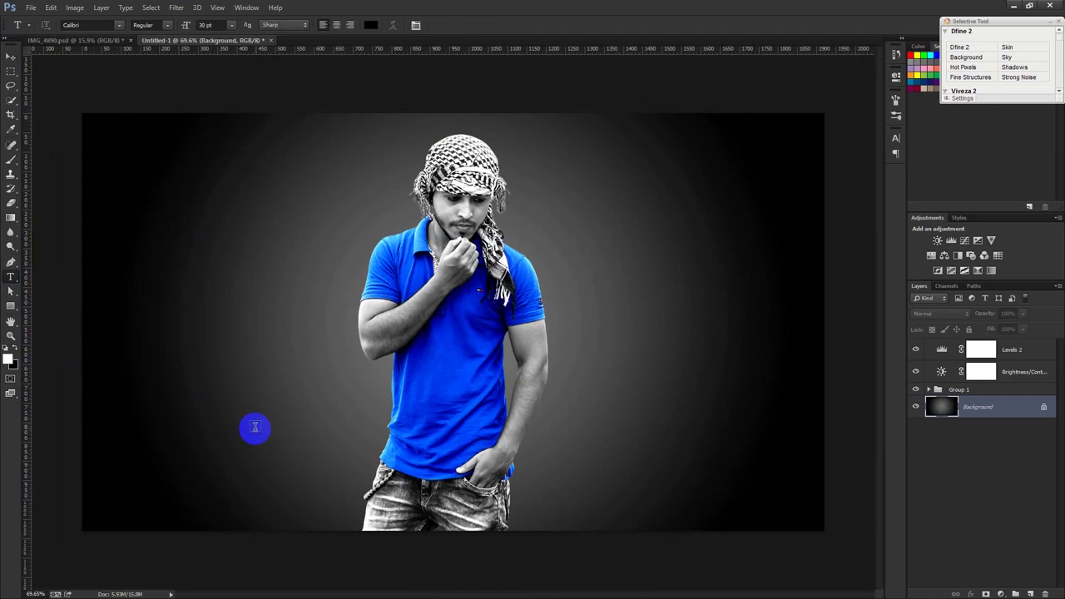
left_click(155, 377)
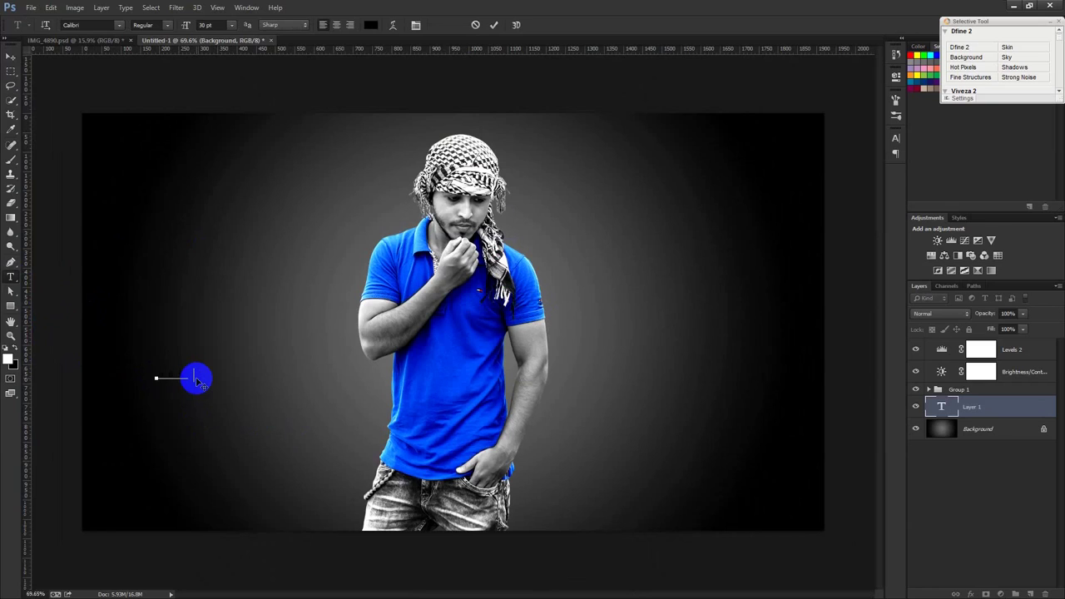
key("ctrl+a")
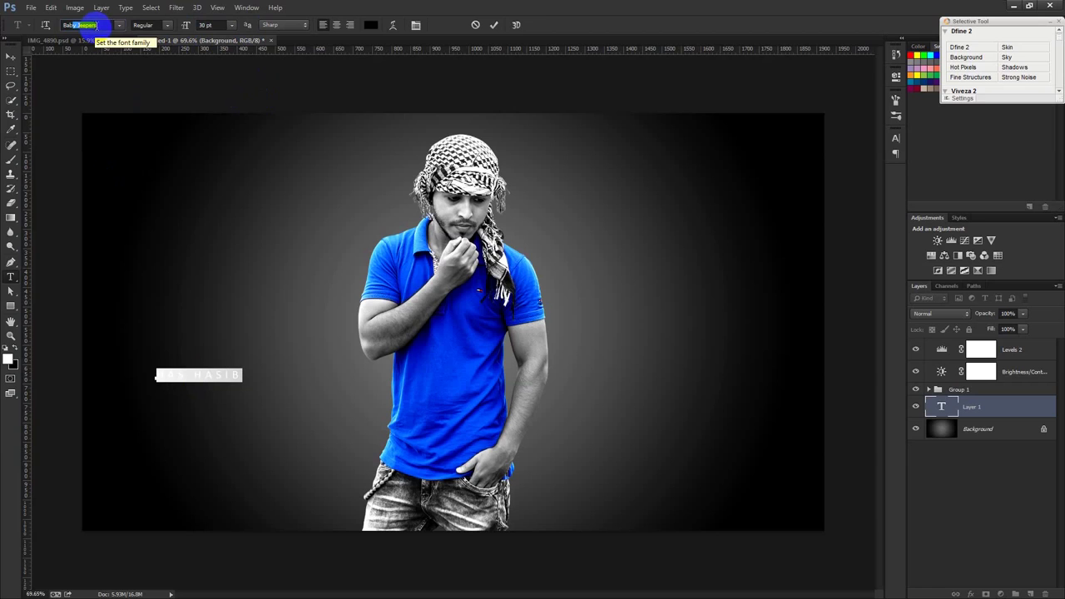
left_click(120, 26)
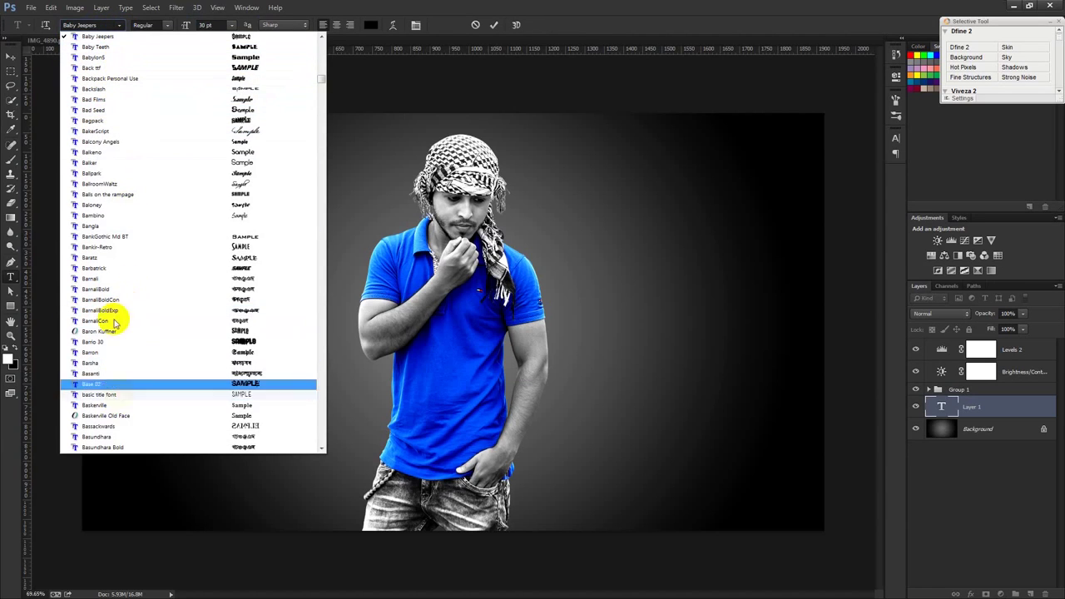
Set the title font to Bebas at 131 pt.
scroll(133, 247, "up", 3)
scroll(131, 254, "up", 4)
scroll(133, 262, "down", 5)
scroll(166, 185, "down", 5)
scroll(171, 204, "down", 3)
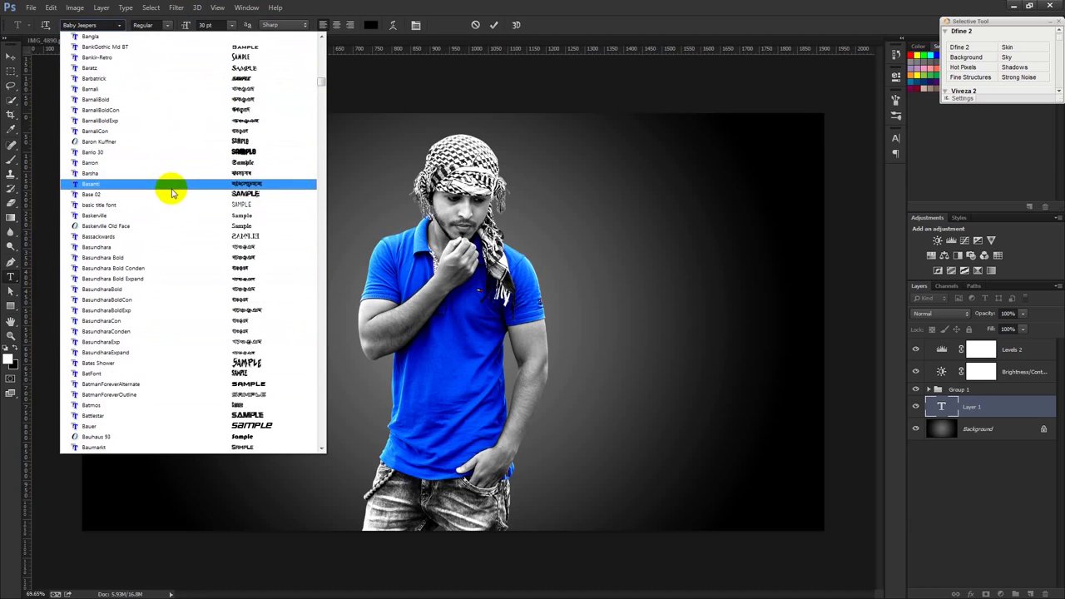
scroll(178, 269, "down", 3)
scroll(178, 286, "down", 2)
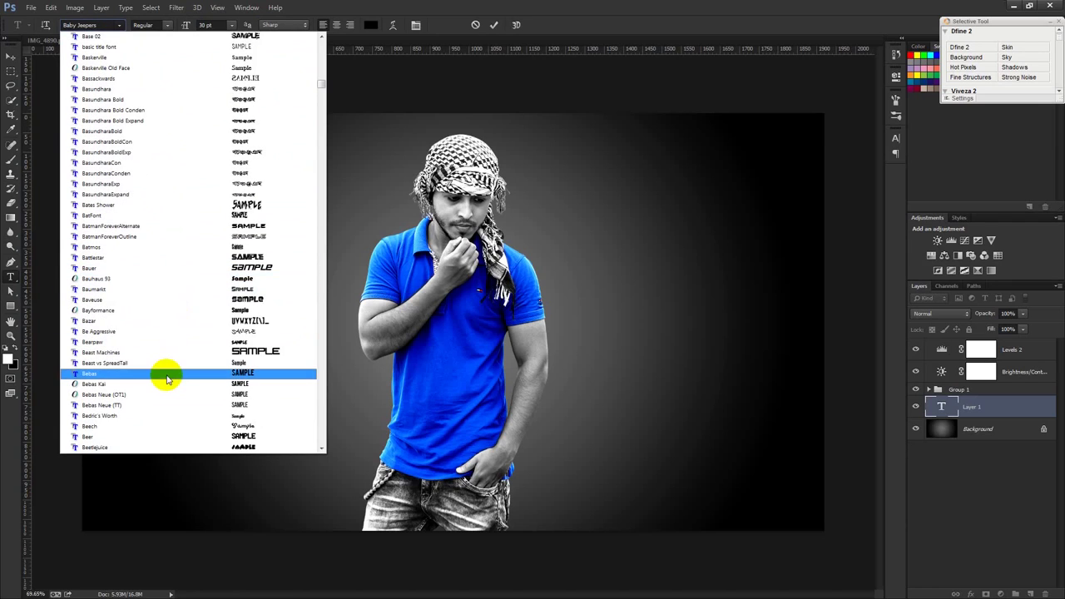
left_click(166, 372)
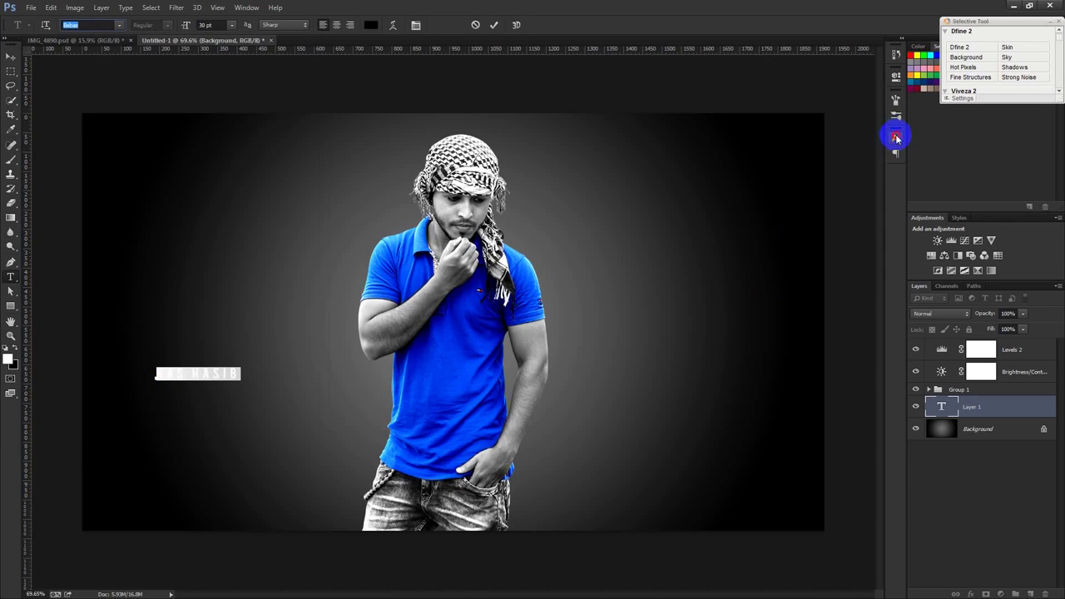
left_click(895, 139)
left_click(844, 173)
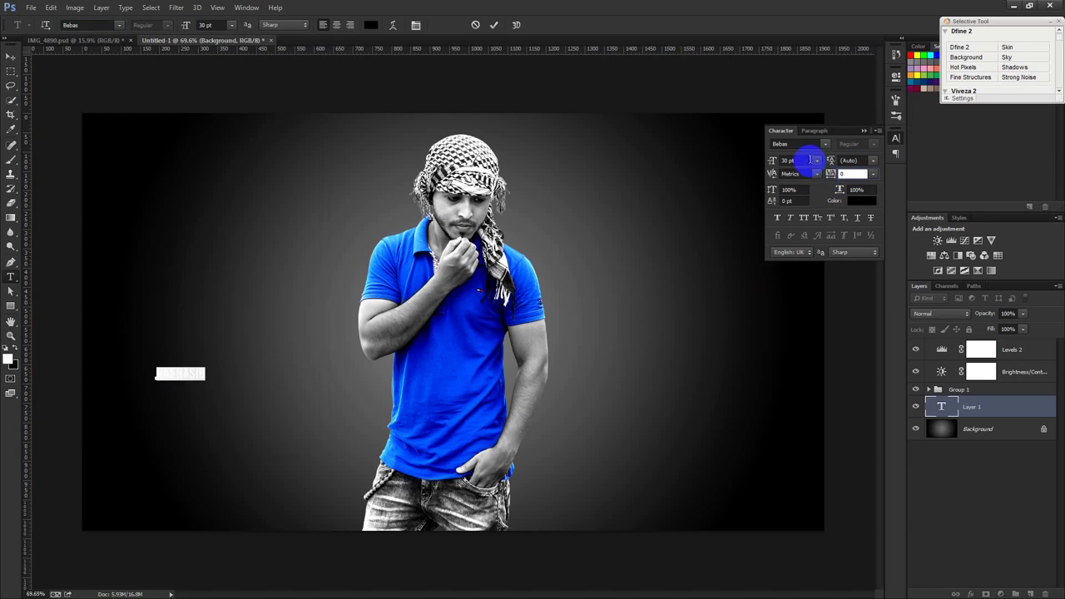
left_click_drag(771, 161, 825, 164)
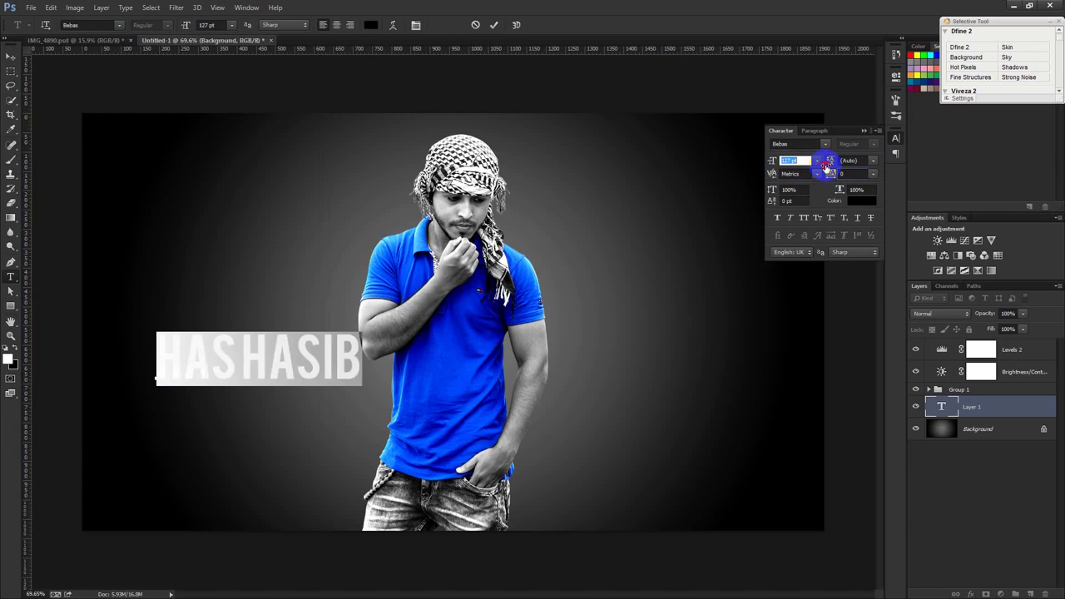
left_click(849, 173)
Insert the missing S, centre the title over the man's waist, and move its layer to the top.
left_click(239, 356)
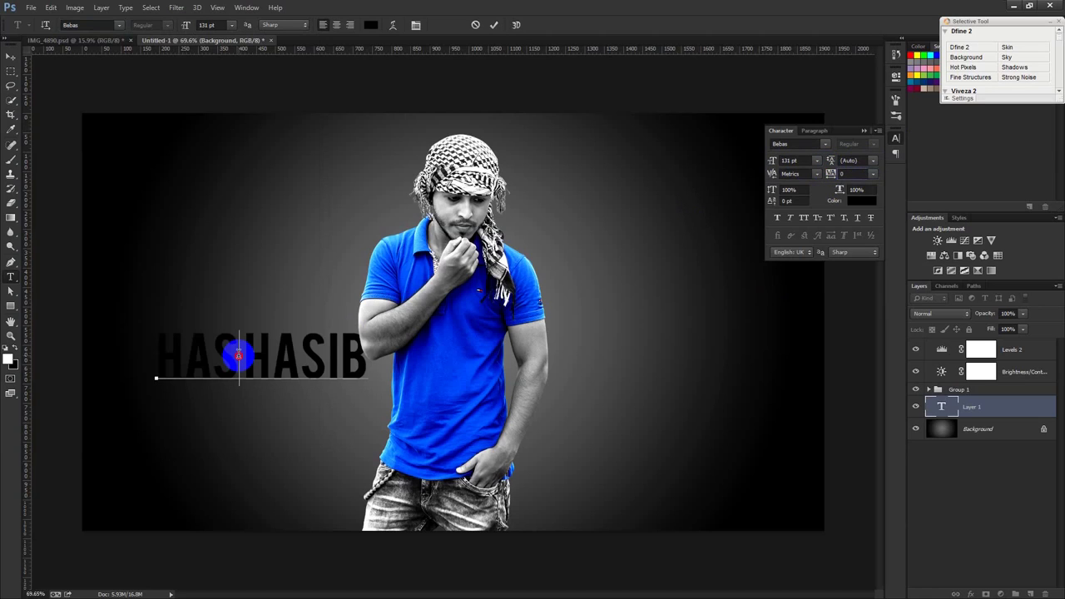
type("S")
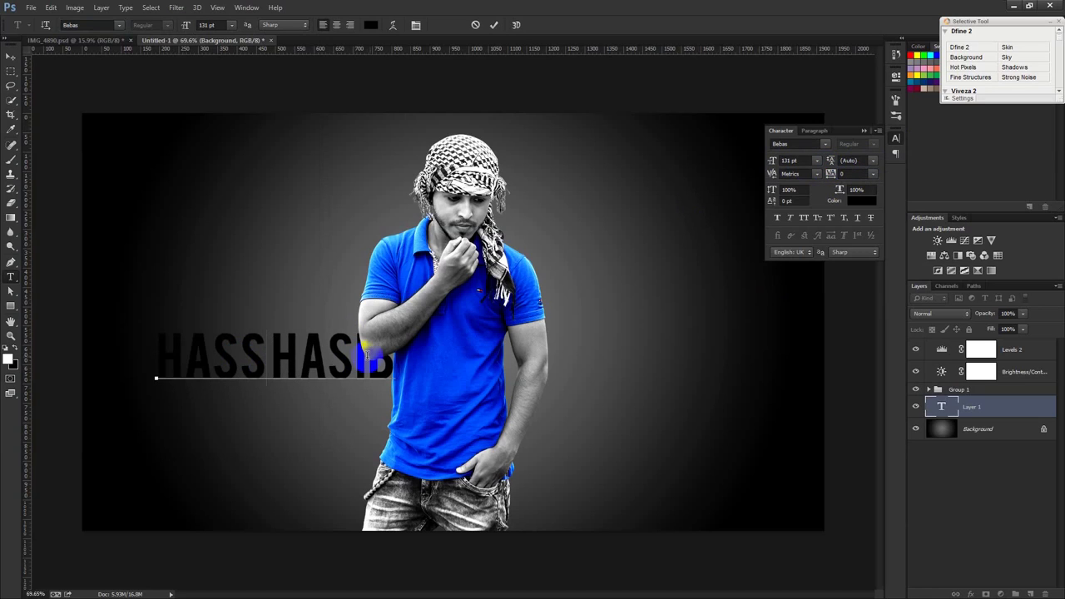
left_click_drag(309, 315, 496, 354)
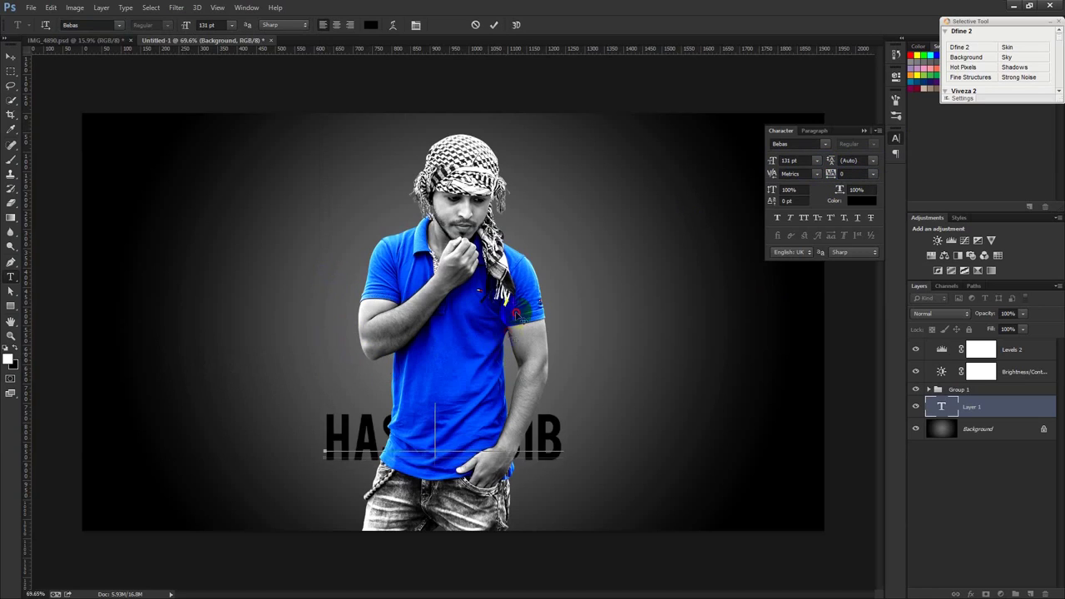
left_click_drag(974, 403, 968, 344)
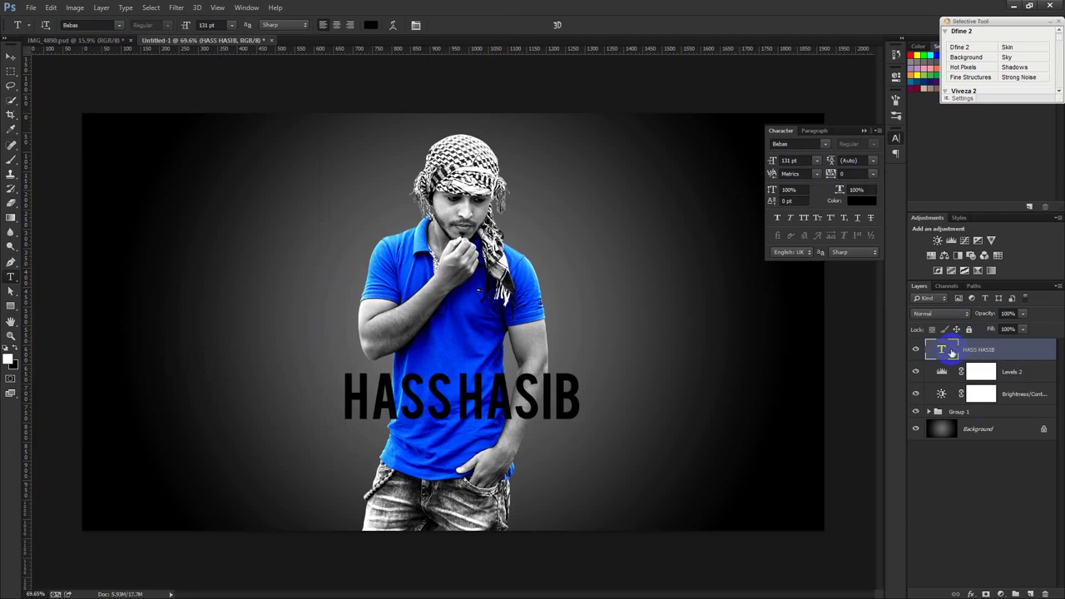
double_click(943, 351)
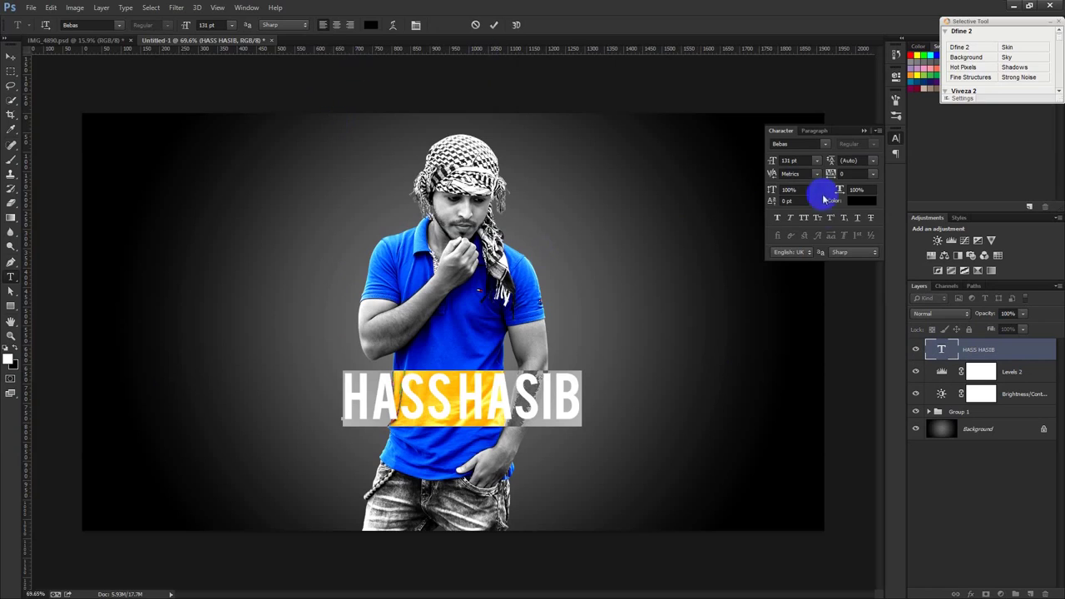
Italicize the title and colour it with the blue sampled from the shirt.
left_click(792, 220)
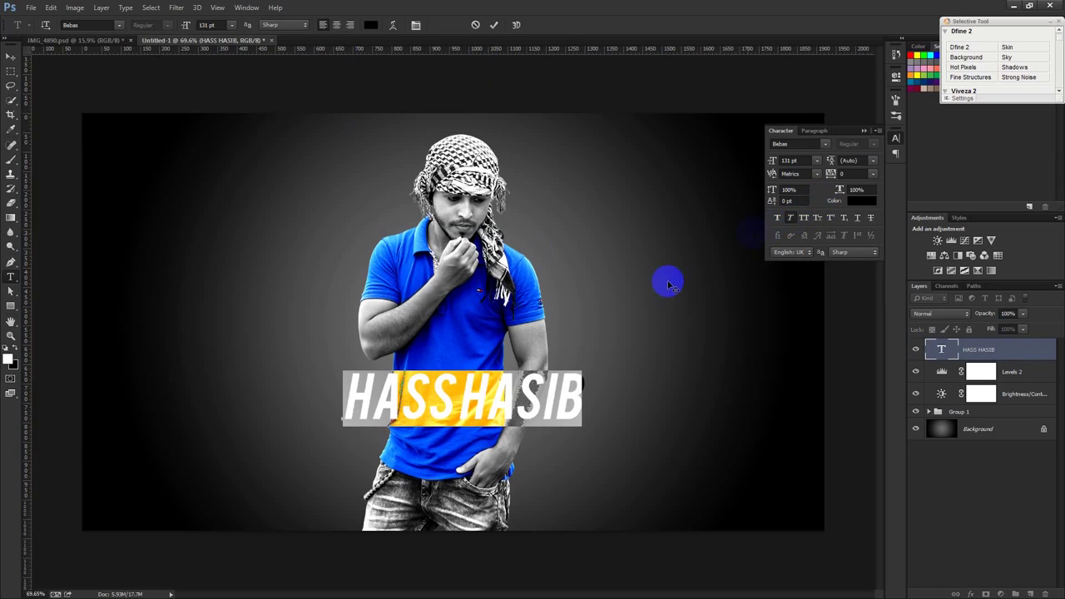
left_click(371, 25)
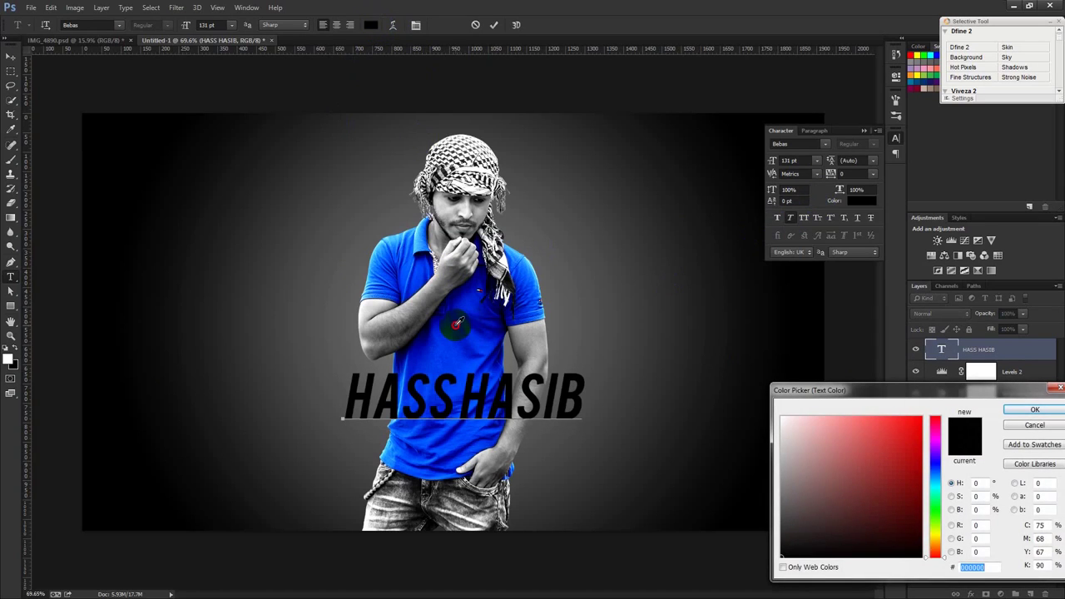
left_click(458, 323)
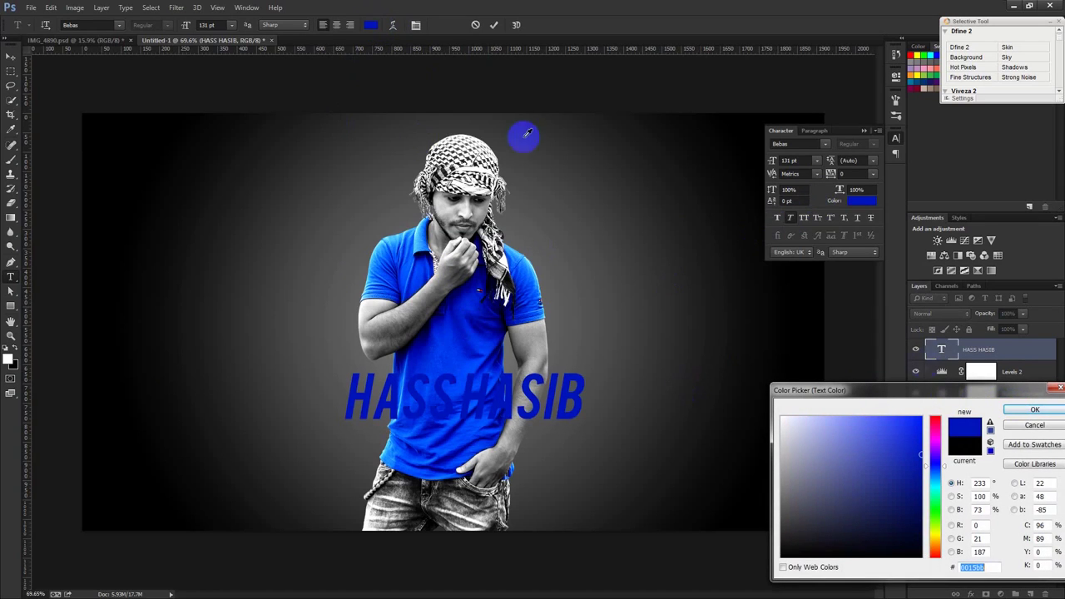
left_click(1035, 410)
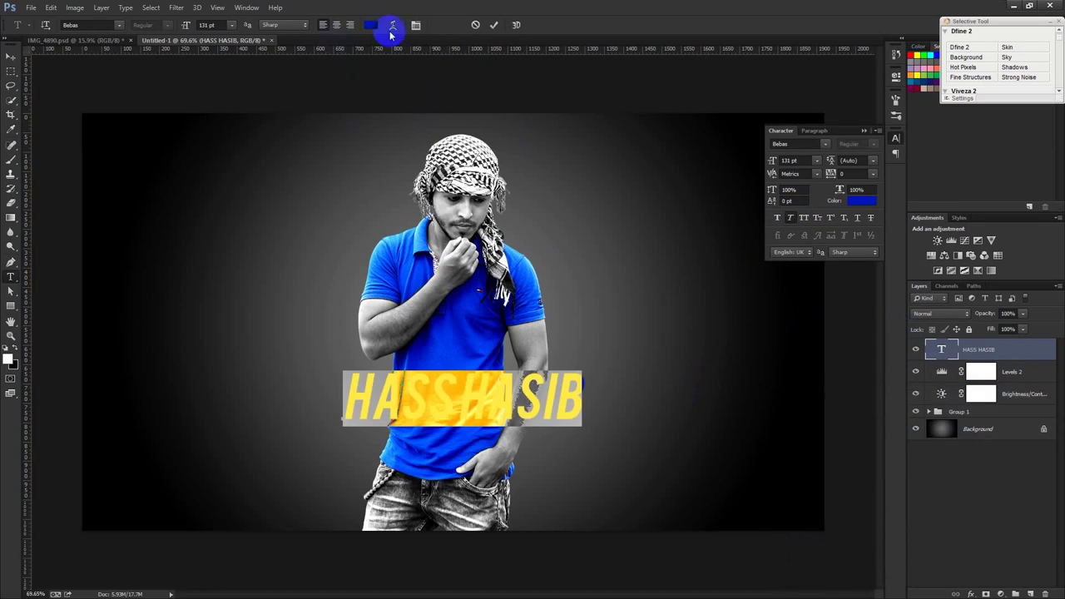
left_click(493, 25)
Move the HASSHASIB title to the upper left, shrink it to about 64%, and duplicate it below.
left_click(11, 56)
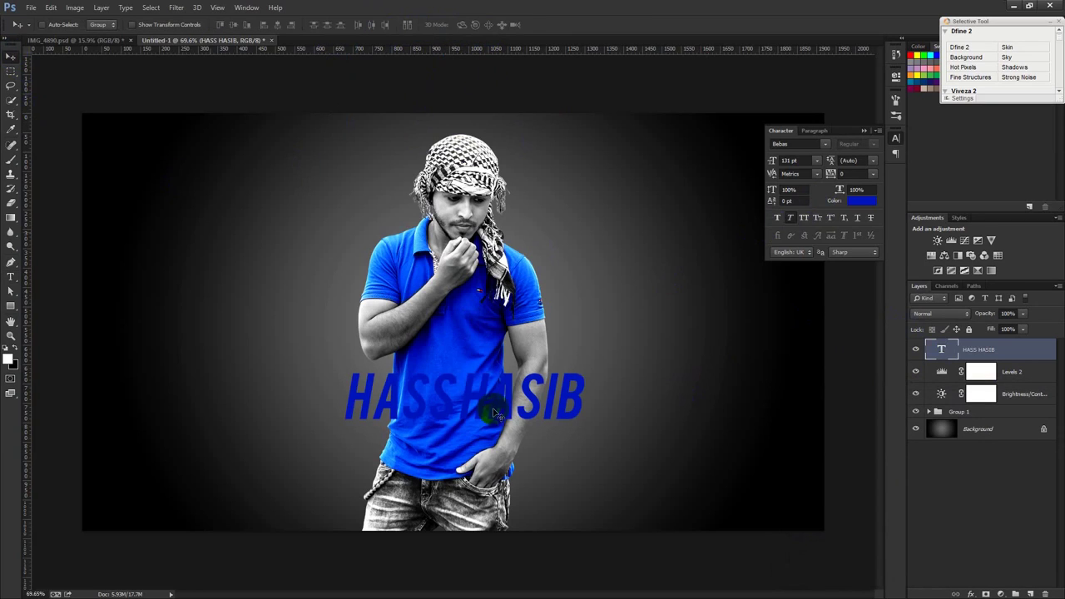
left_click_drag(494, 414, 292, 262)
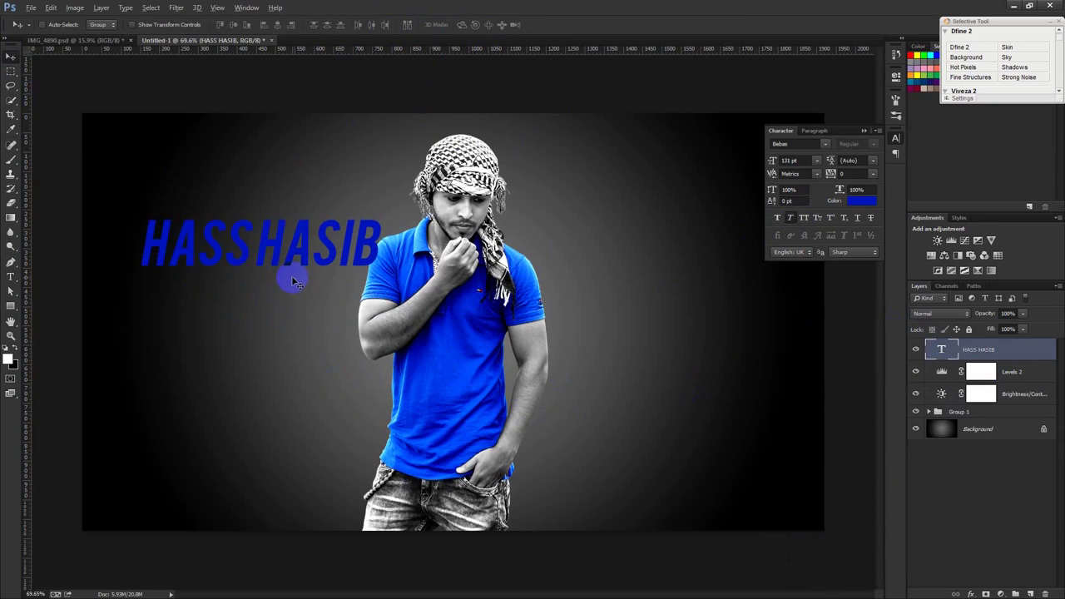
key("ctrl+t")
left_click_drag(351, 263, 154, 296)
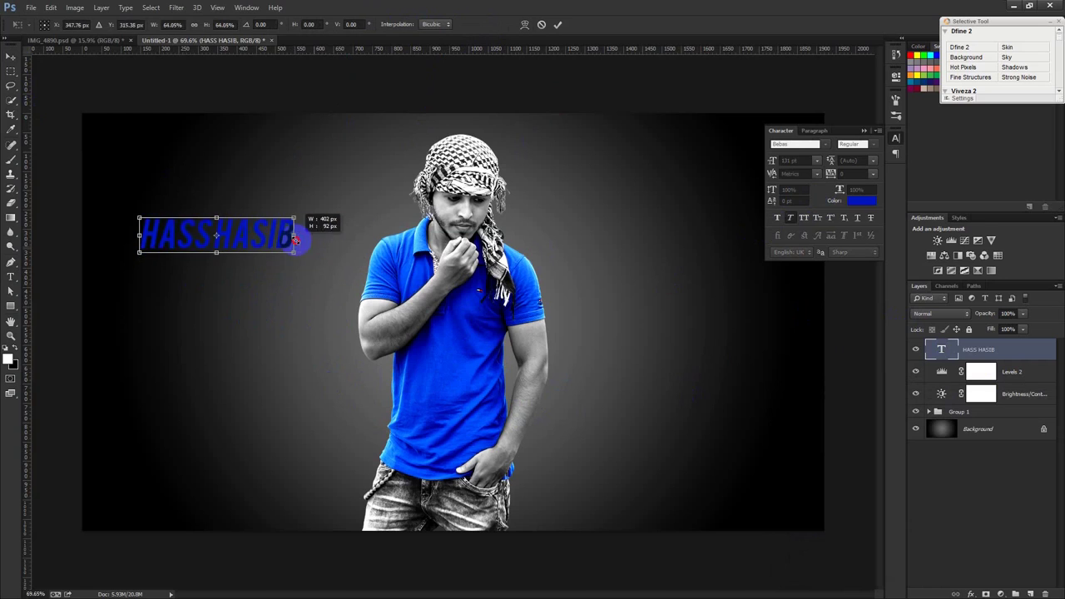
scroll(154, 295, "up", 3)
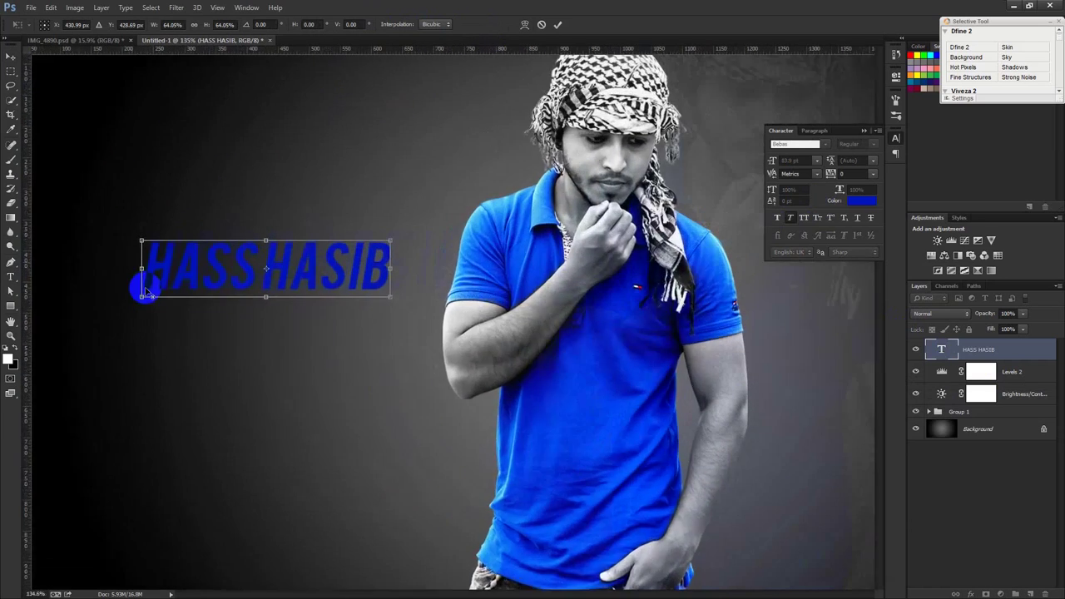
key("alt+space")
left_click(552, 27)
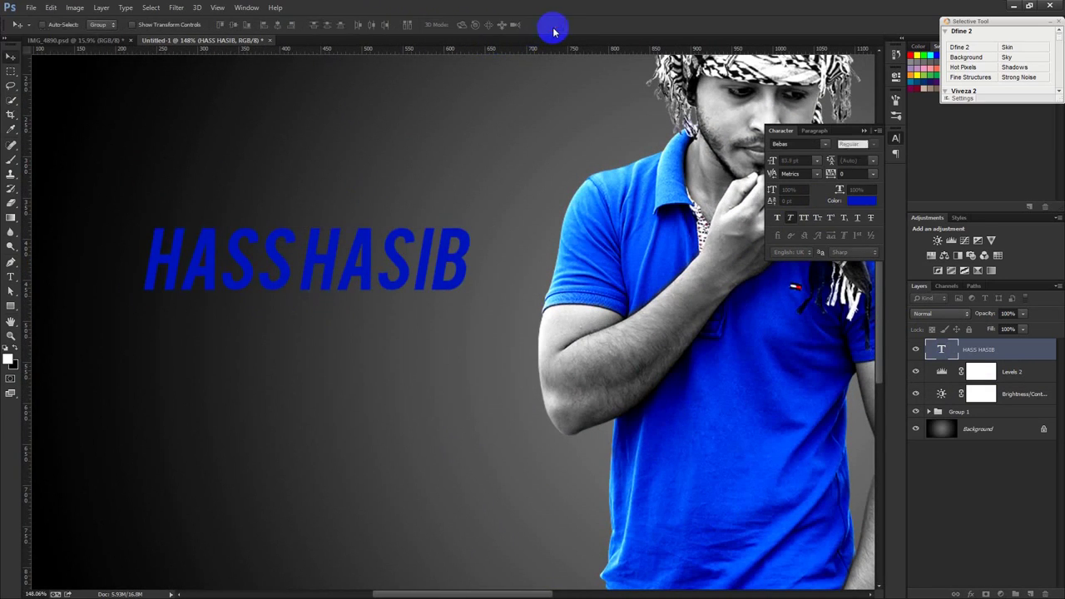
left_click_drag(403, 265, 403, 325)
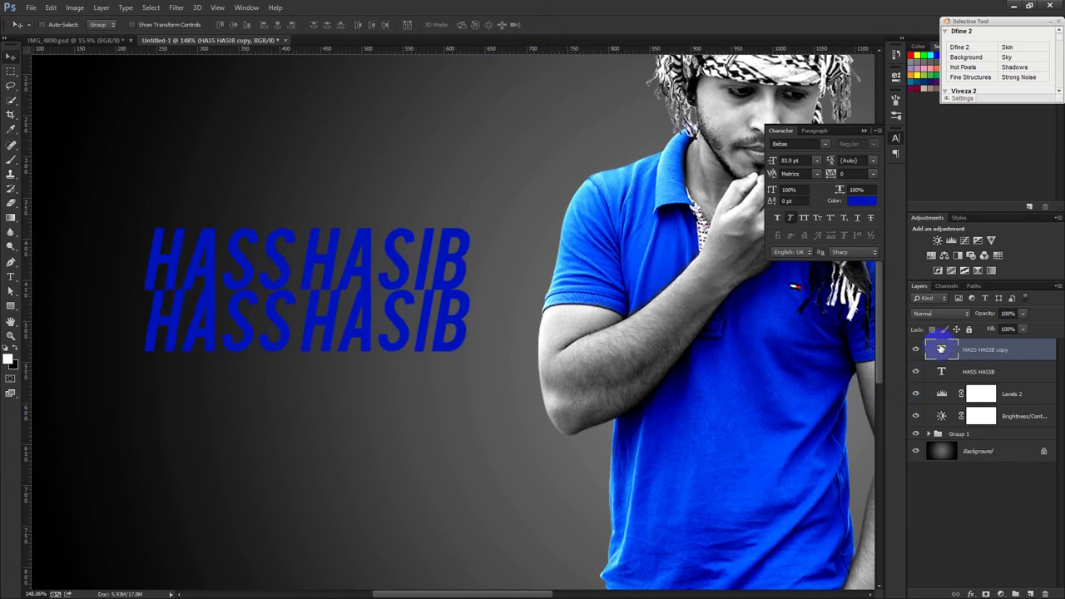
Retype the duplicate as TUTORIAL, shrink it, and place it under the title's right half.
double_click(941, 349)
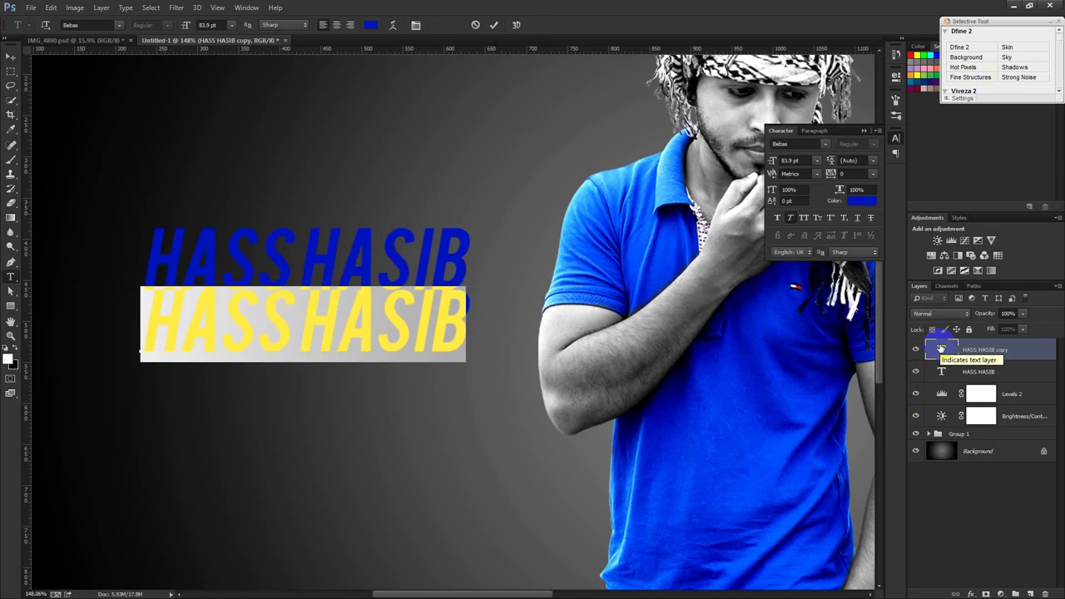
type("TUTORI")
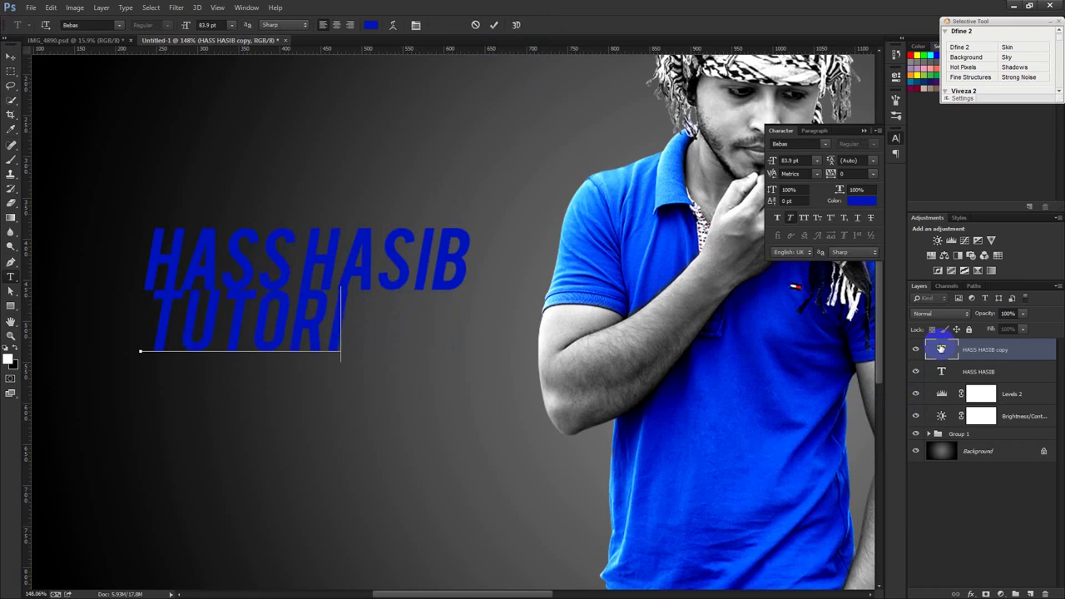
type("AL")
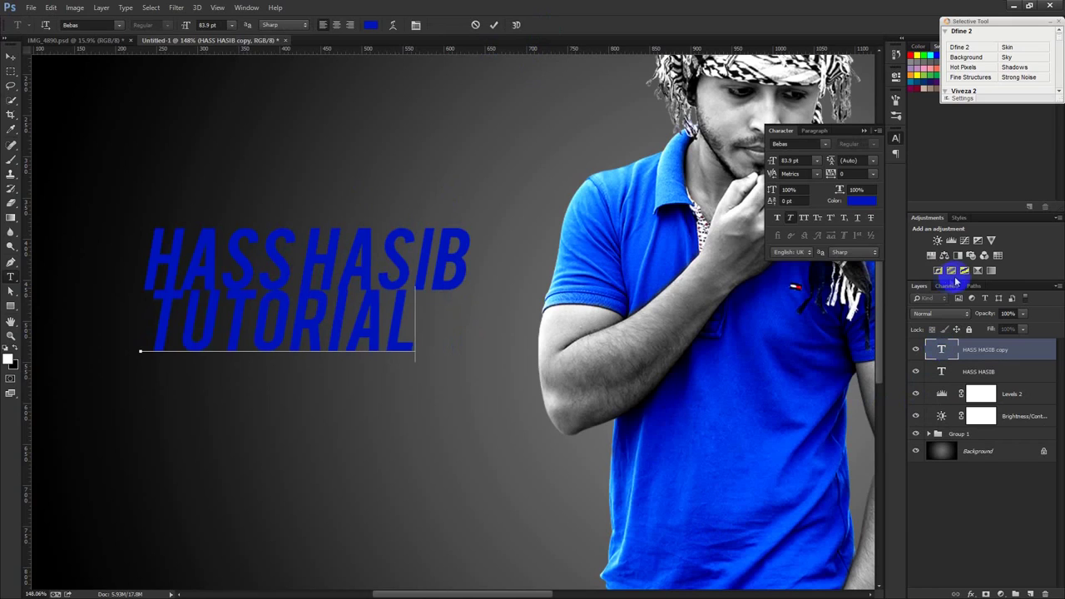
key("ctrl+a")
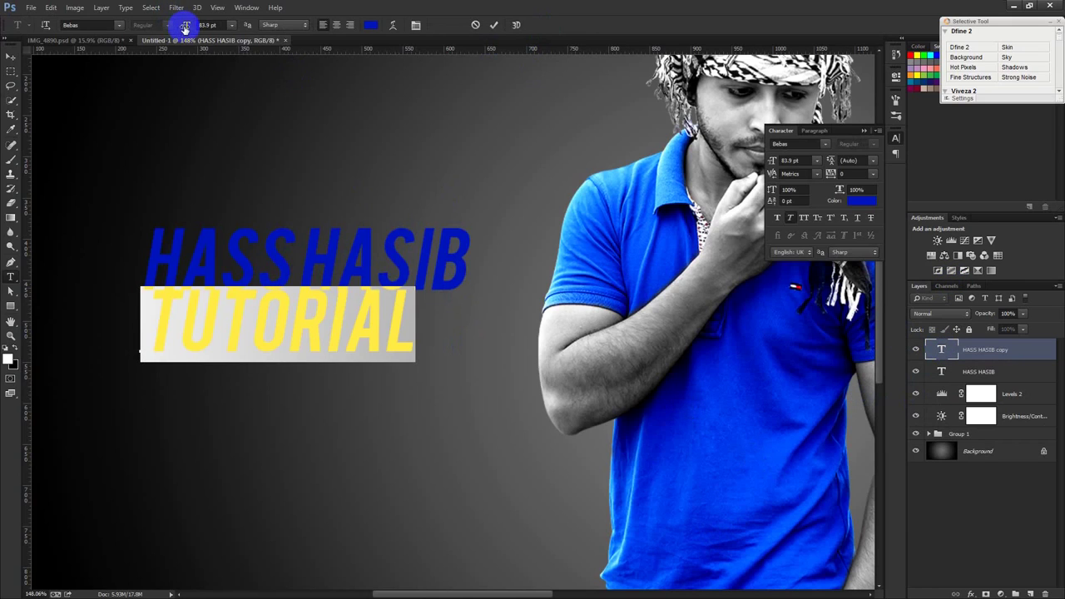
left_click_drag(184, 28, 179, 32)
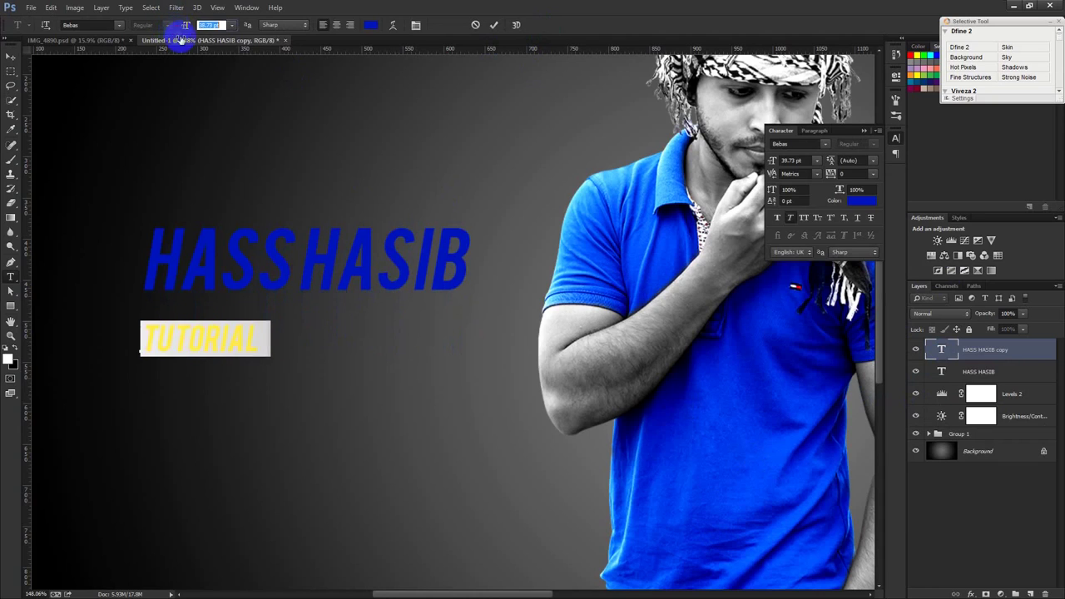
left_click_drag(250, 139, 435, 111)
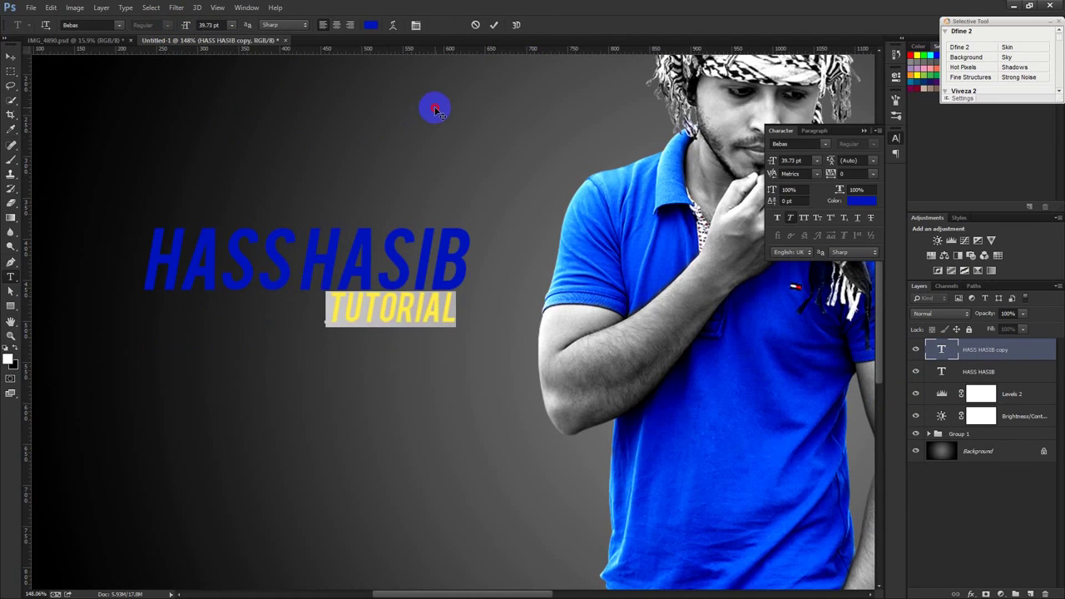
Prefix the line with PHOTOSHOP and set the whole subtitle to 30 pt.
left_click(329, 299)
type("PHOTOSHOP")
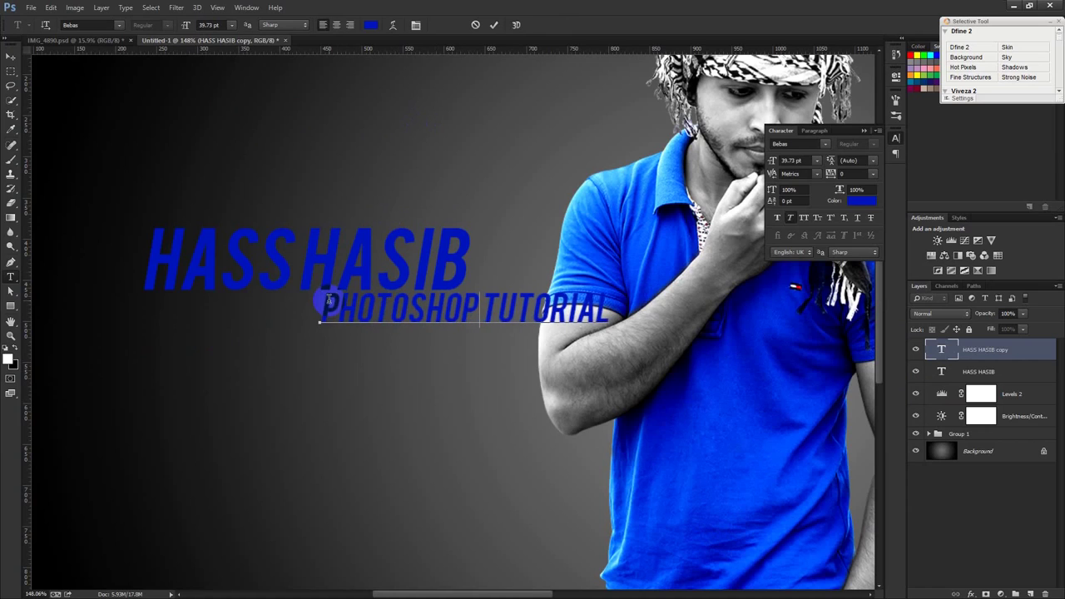
key("ctrl+a")
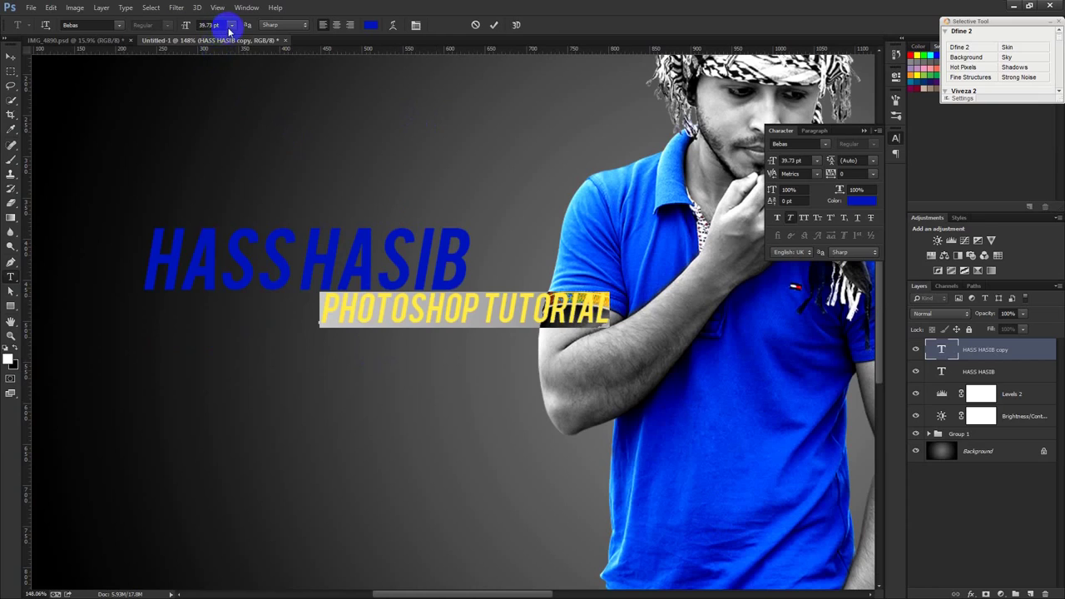
left_click(232, 25)
left_click(241, 166)
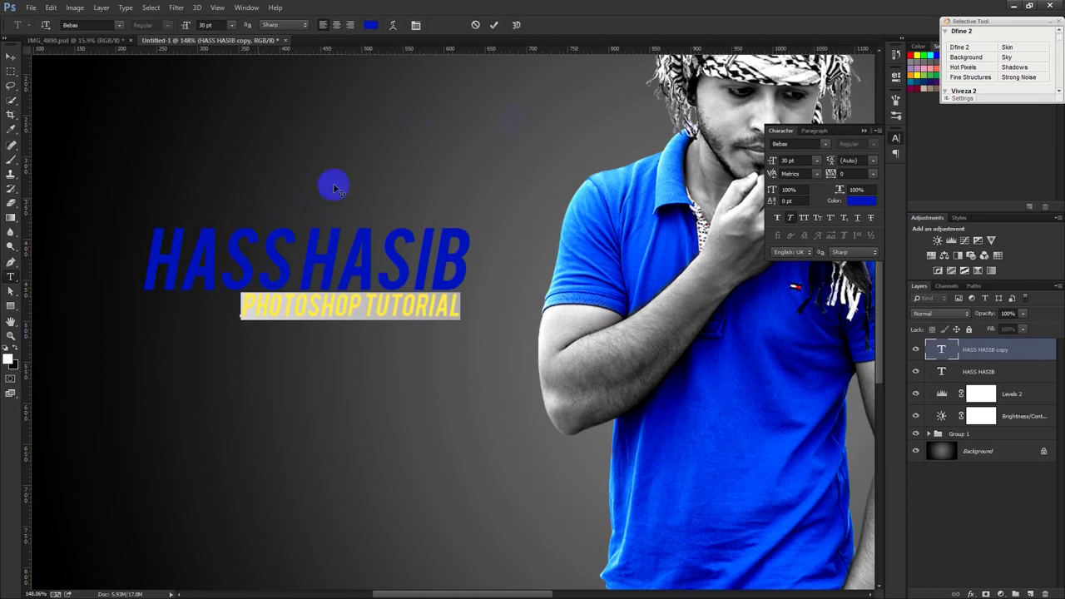
left_click(494, 25)
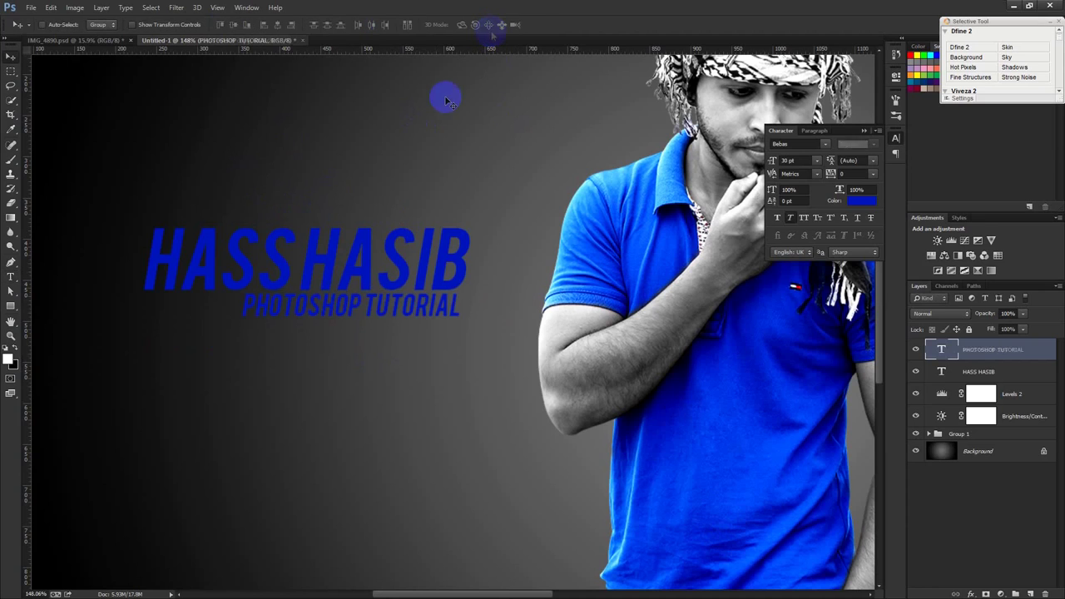
left_click(10, 58)
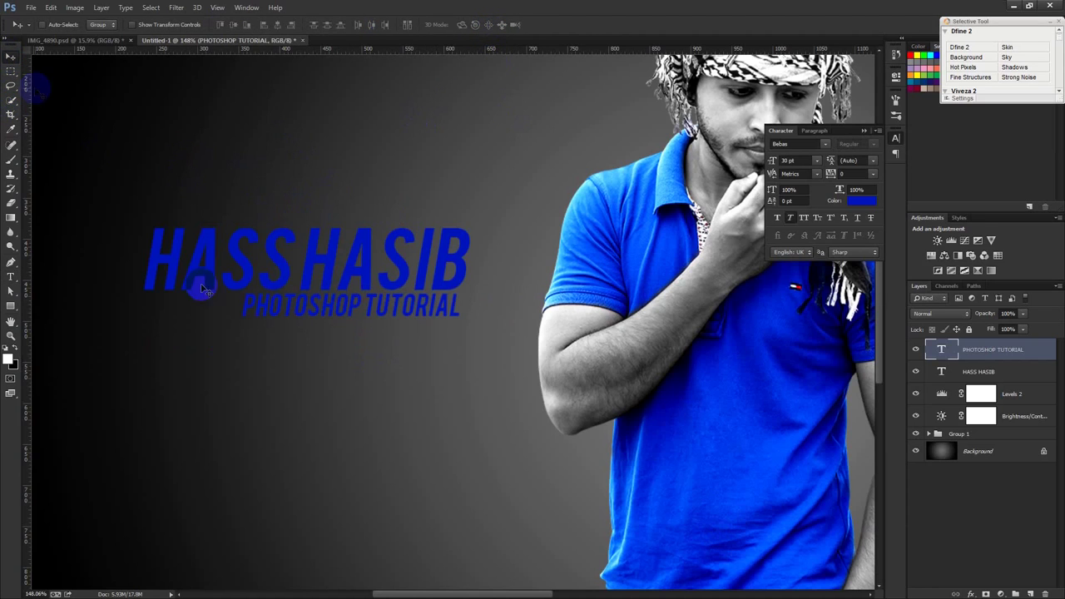
Nudge the subtitle slightly down and stack the HASS HASIB layer above it.
scroll(235, 320, "up", 2)
left_click_drag(420, 316, 421, 328)
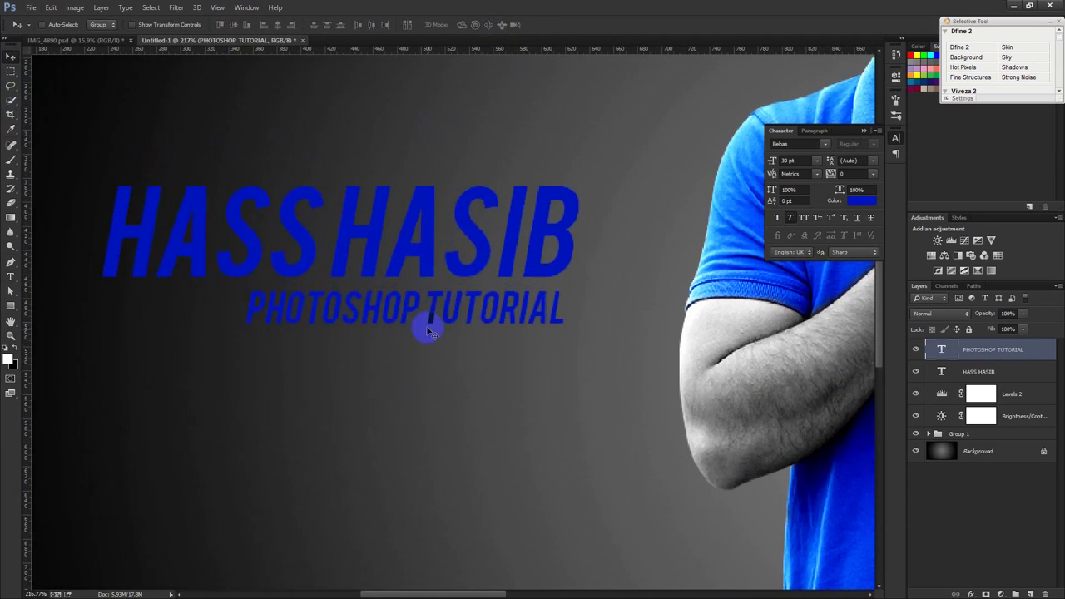
scroll(427, 331, "down", 5)
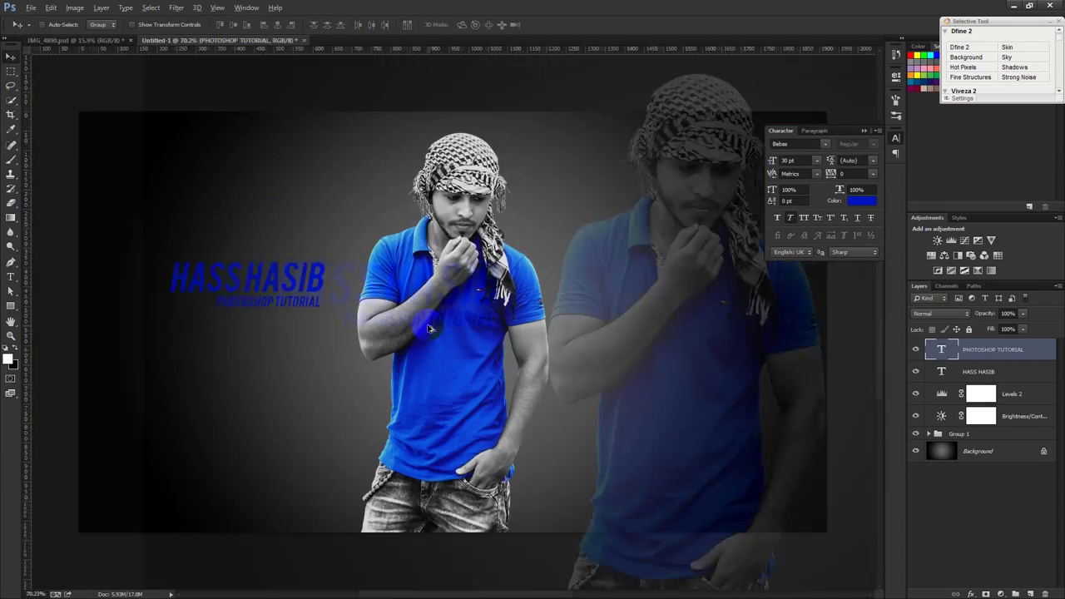
scroll(131, 278, "up", 2)
scroll(131, 278, "up", 2)
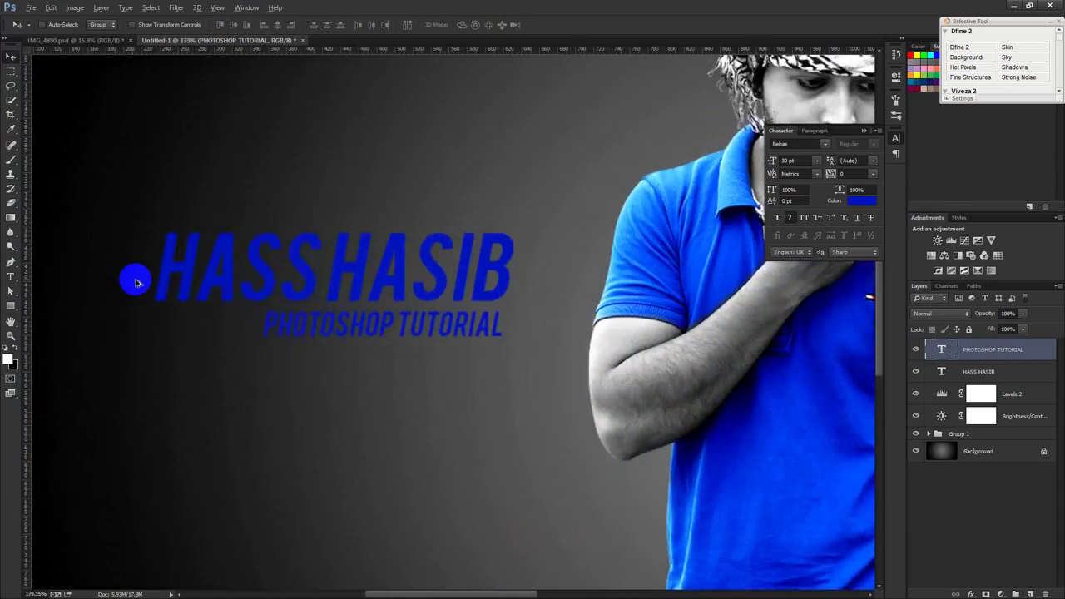
scroll(131, 279, "up", 1)
left_click(972, 361)
left_click_drag(954, 373, 944, 344)
Recolour the HASS HASIB title a light sky blue (#2eadff) sampled from the image.
double_click(942, 350)
left_click(372, 25)
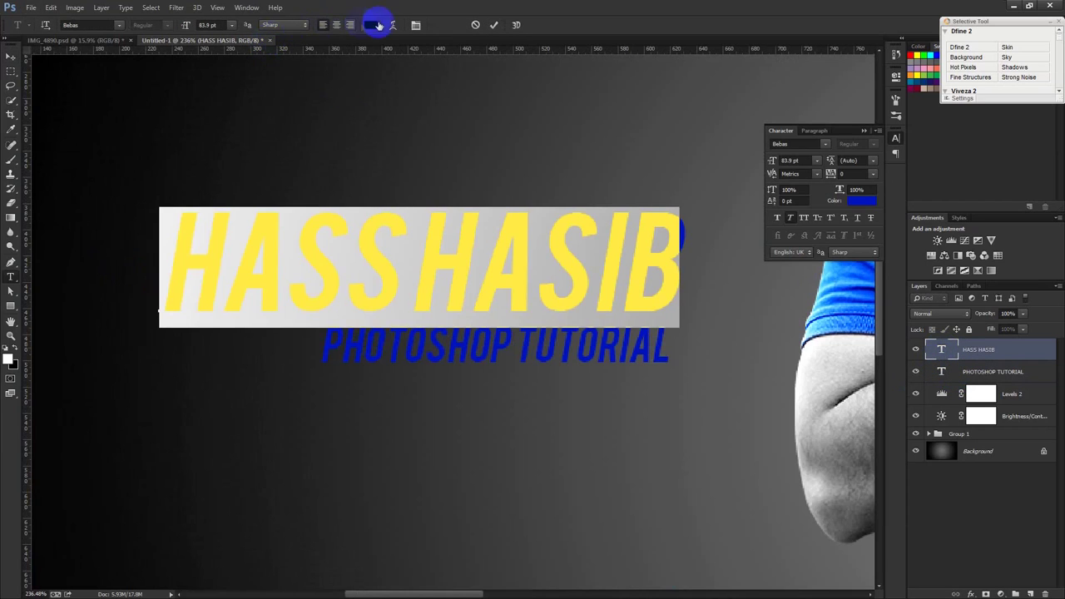
left_click(830, 268)
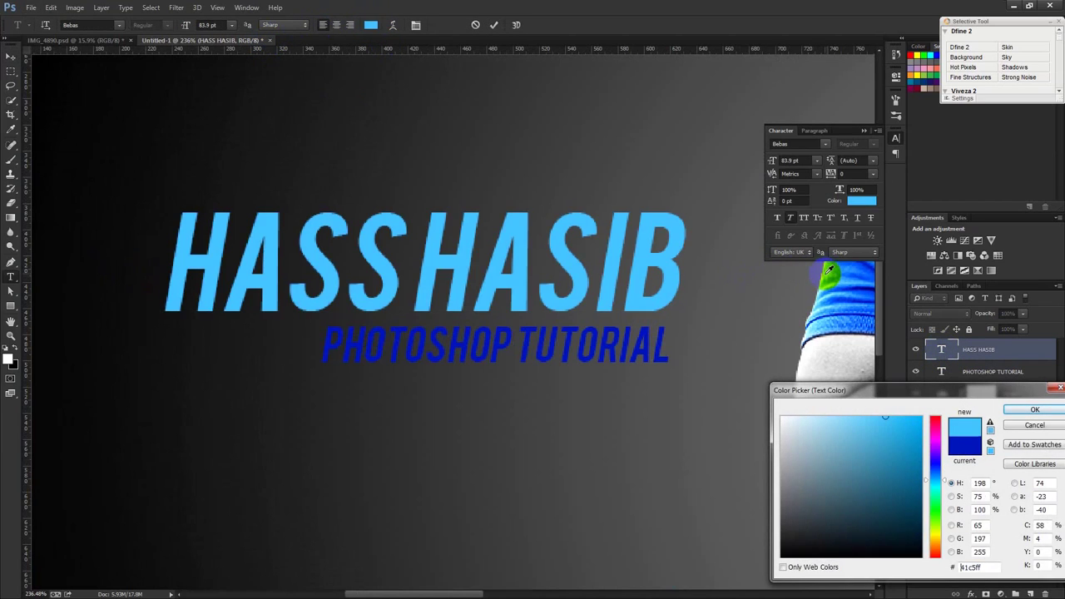
left_click_drag(830, 428, 699, 379)
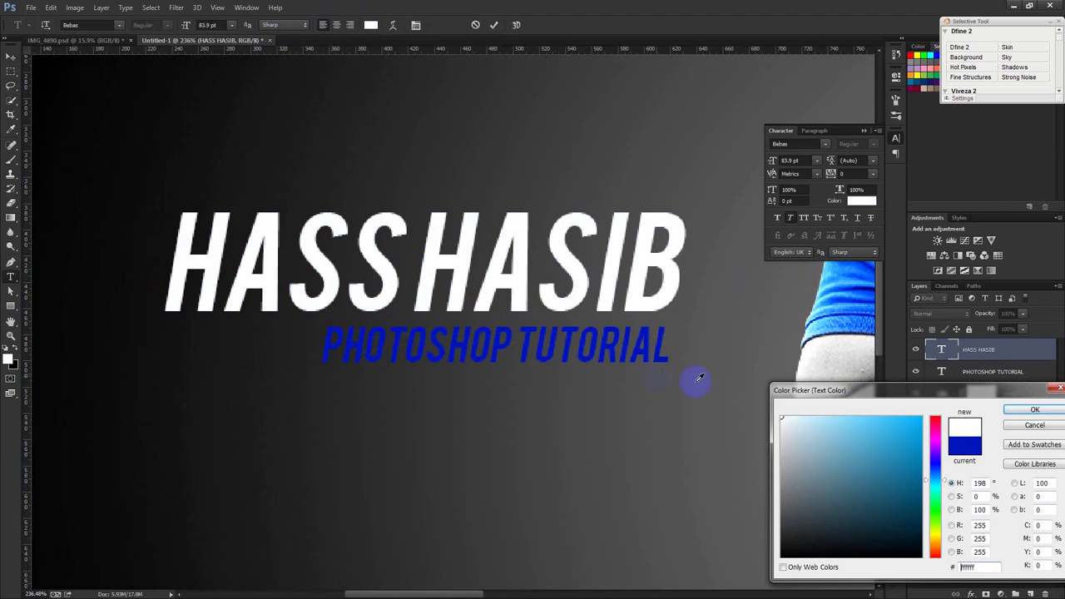
left_click(830, 275)
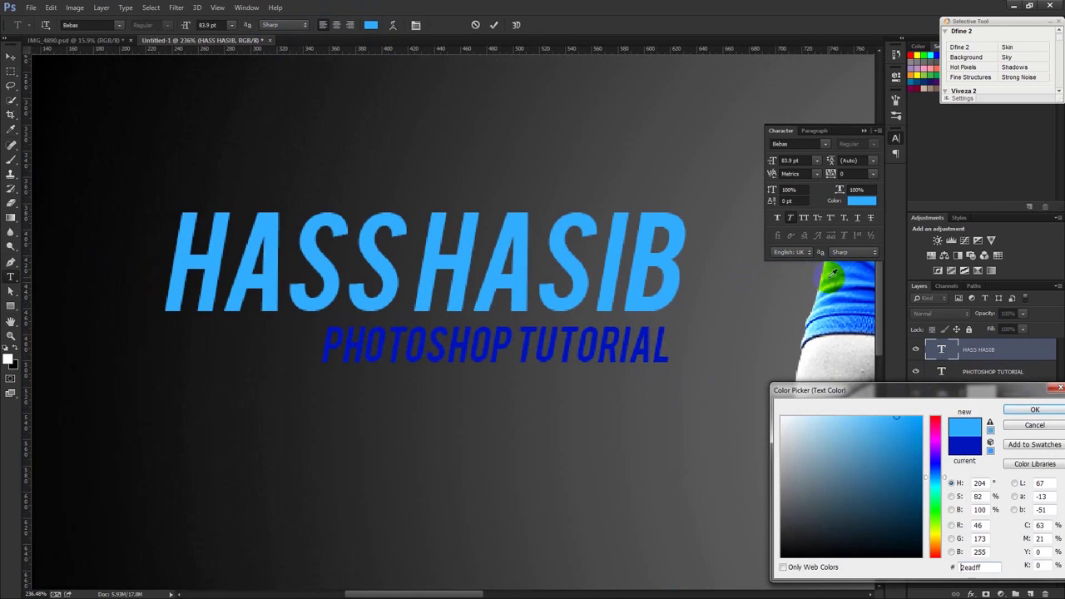
left_click(1035, 410)
Give the PHOTOSHOP TUTORIAL subtitle the same light blue as the title.
double_click(941, 373)
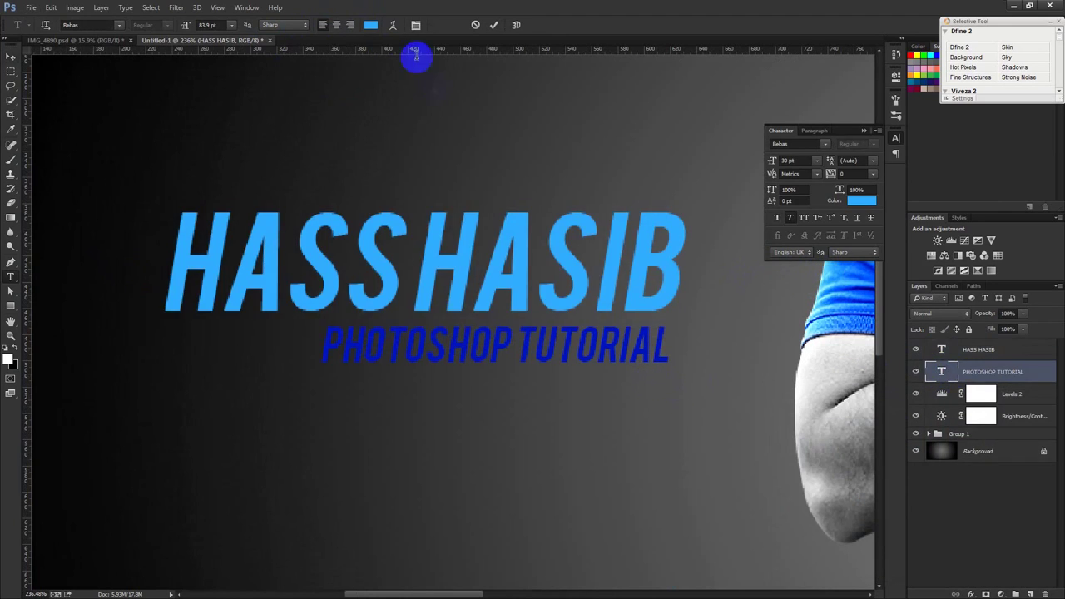
left_click(372, 25)
left_click(428, 239)
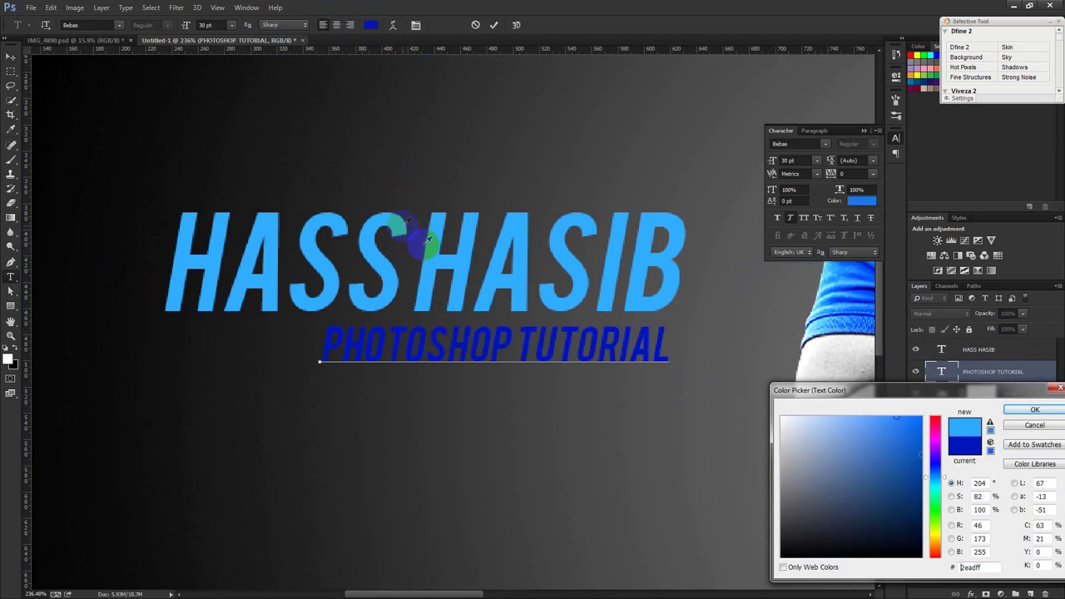
left_click(1035, 409)
key("ctrl+Return")
Duplicate the HASS HASIB layer below itself and make nine more offset copies.
key("v")
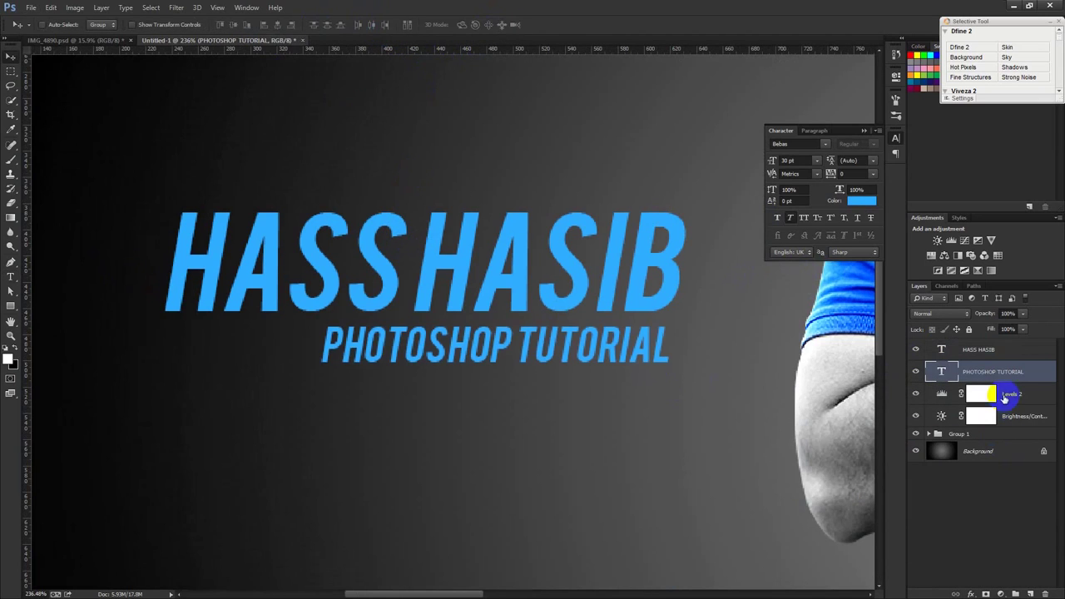
left_click(993, 350)
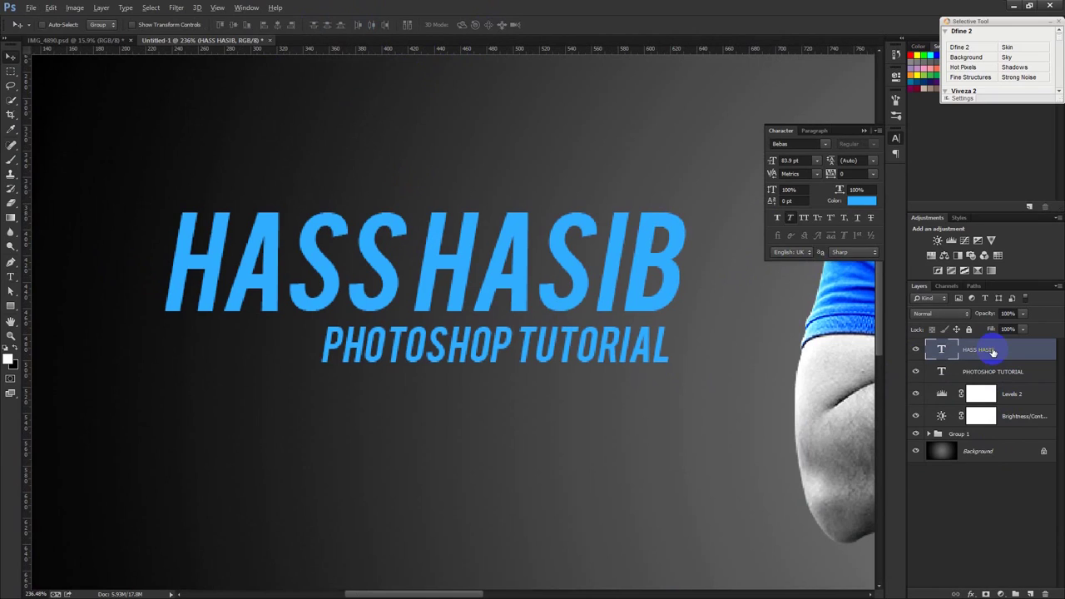
key("ctrl+j")
left_click_drag(993, 352, 991, 384)
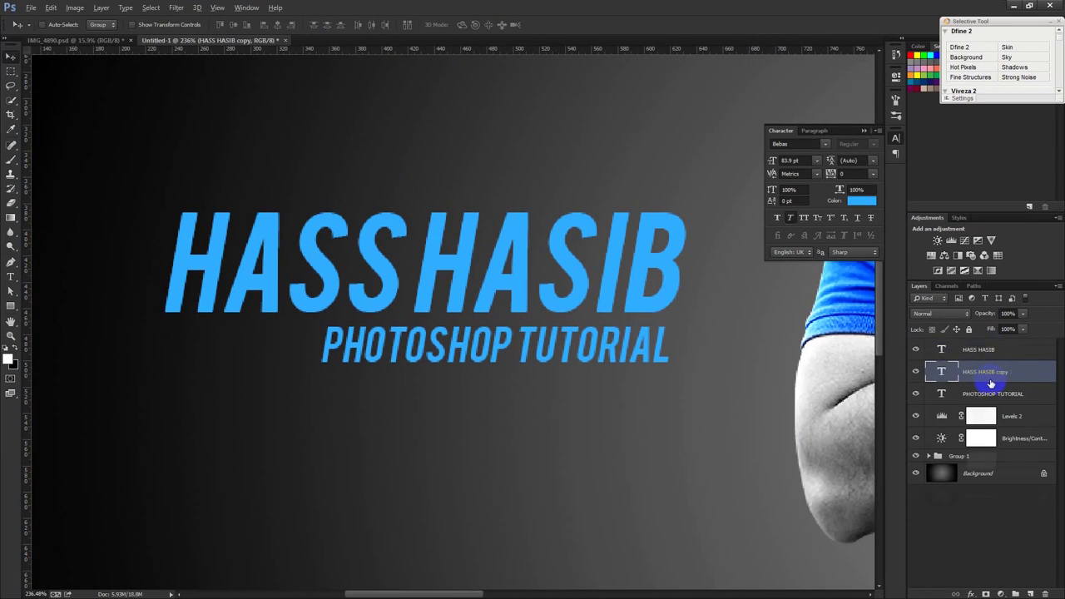
key("ctrl+alt+shift+t")
key("ctrl+alt+shift+t")
key("ctrl+alt+shift+t")
key("ctrl+alt+shift+t")
key("ctrl+alt+shift+t")
key("ctrl+alt+shift+t")
key("ctrl+alt+shift+t")
key("ctrl+alt+shift+t")
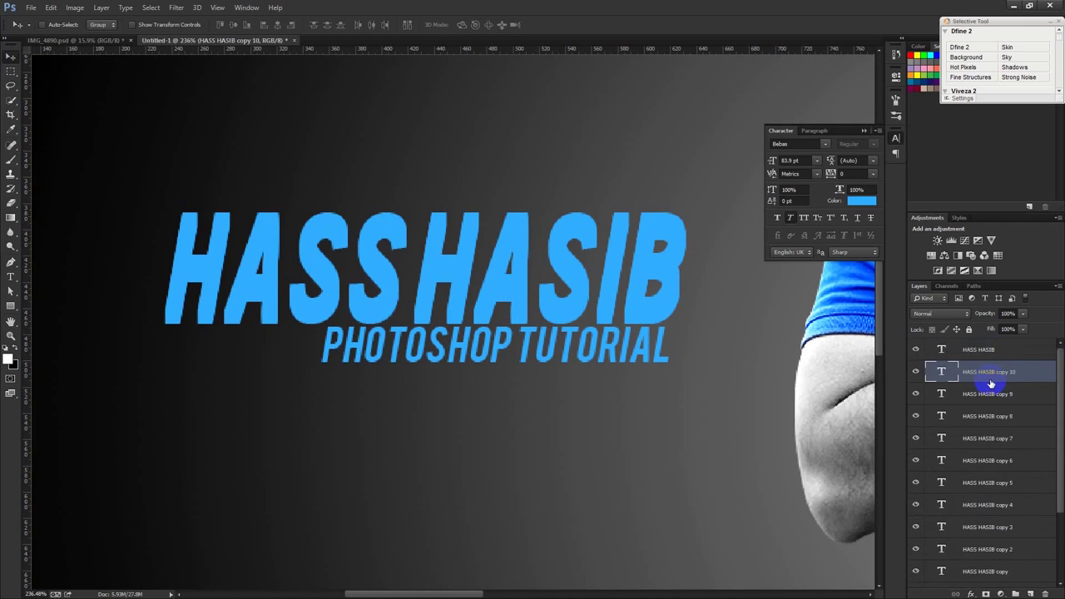
Merge the ten title copies into one layer, HASS HASIB copy 10, and open its style settings.
scroll(988, 392, "down", 3)
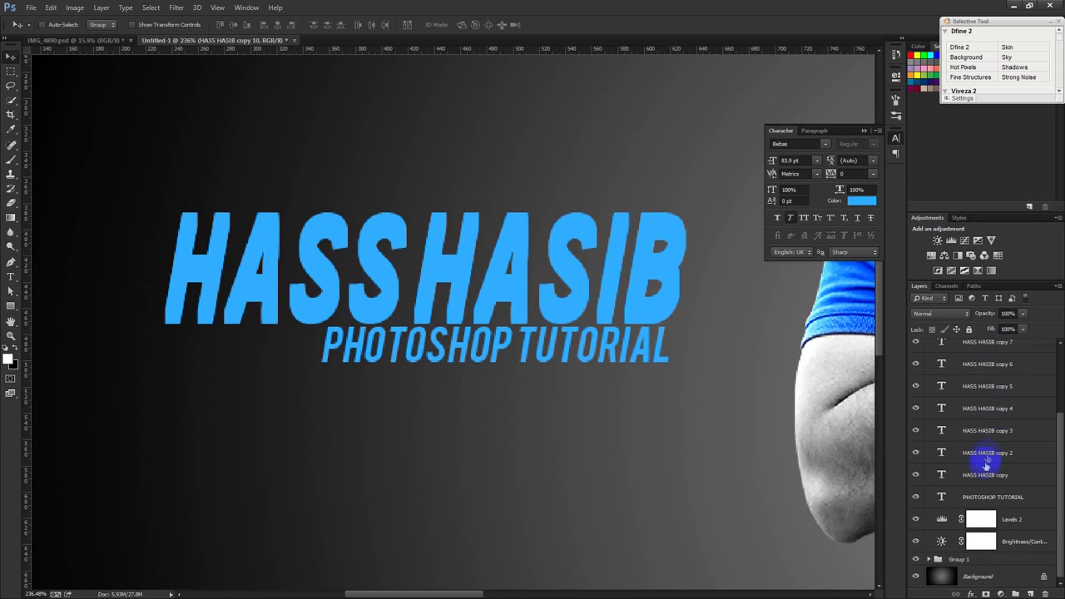
left_click(985, 471, "shift")
scroll(986, 476, "up", 3)
key("ctrl+e")
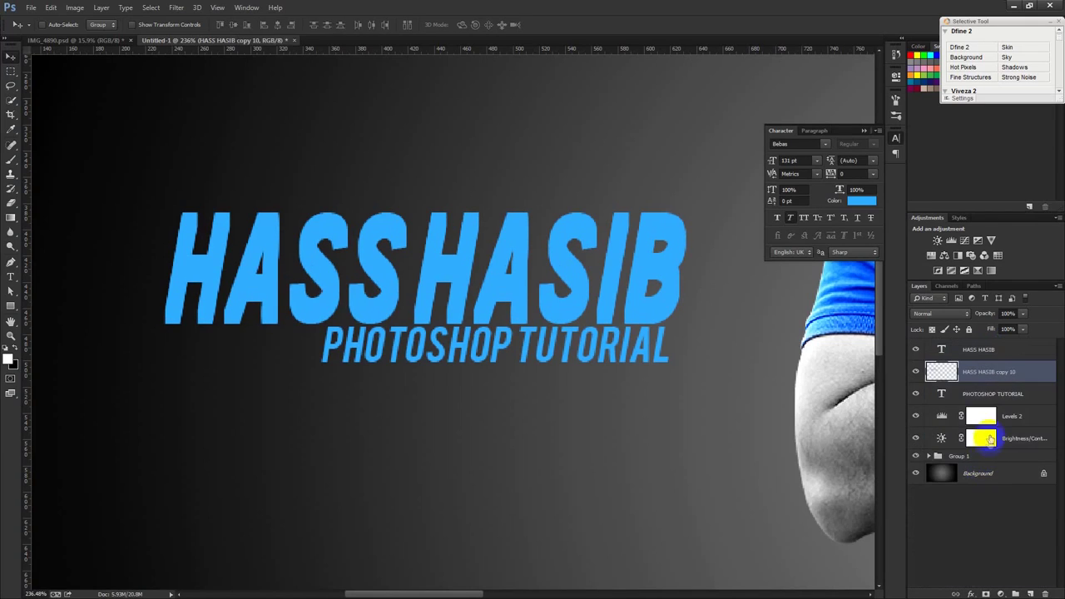
double_click(1032, 379)
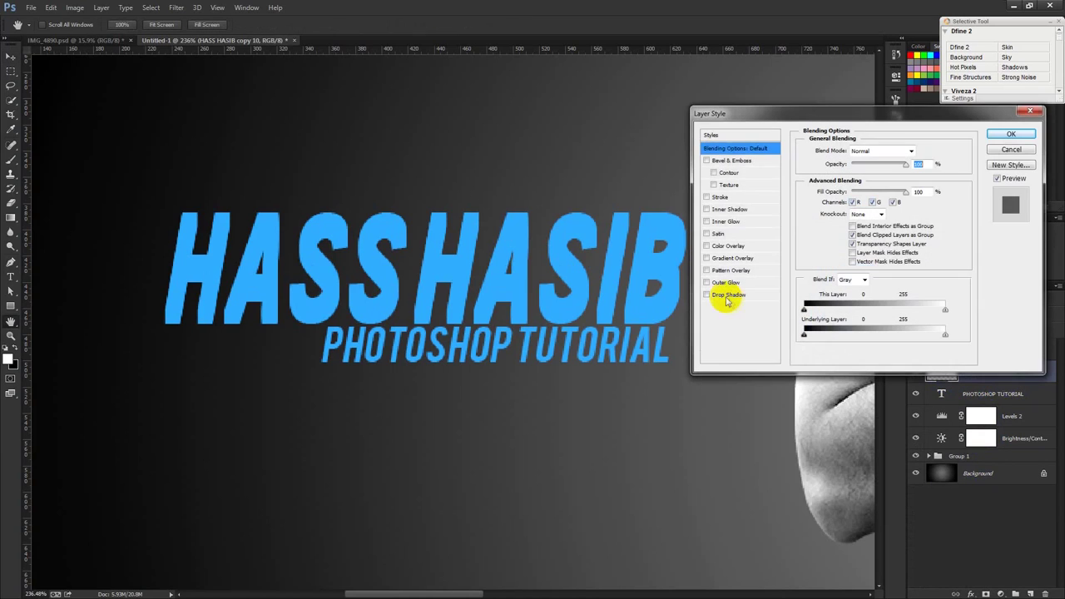
Give the merged copy a black (000000) Color Overlay and nudge it down under the title.
left_click(728, 246)
left_click(918, 151)
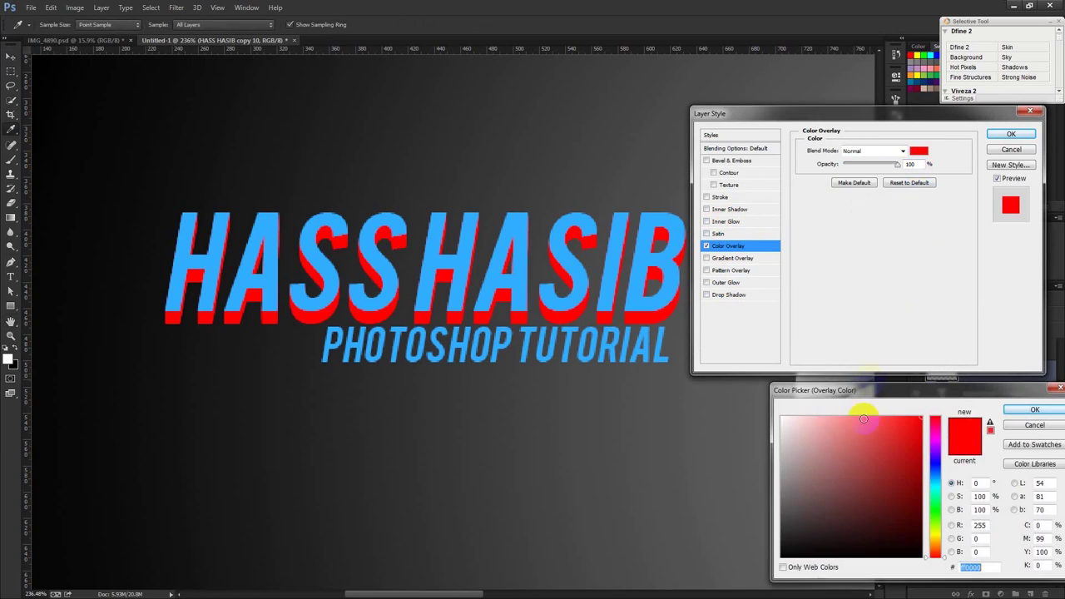
left_click(1035, 410)
left_click(1011, 132)
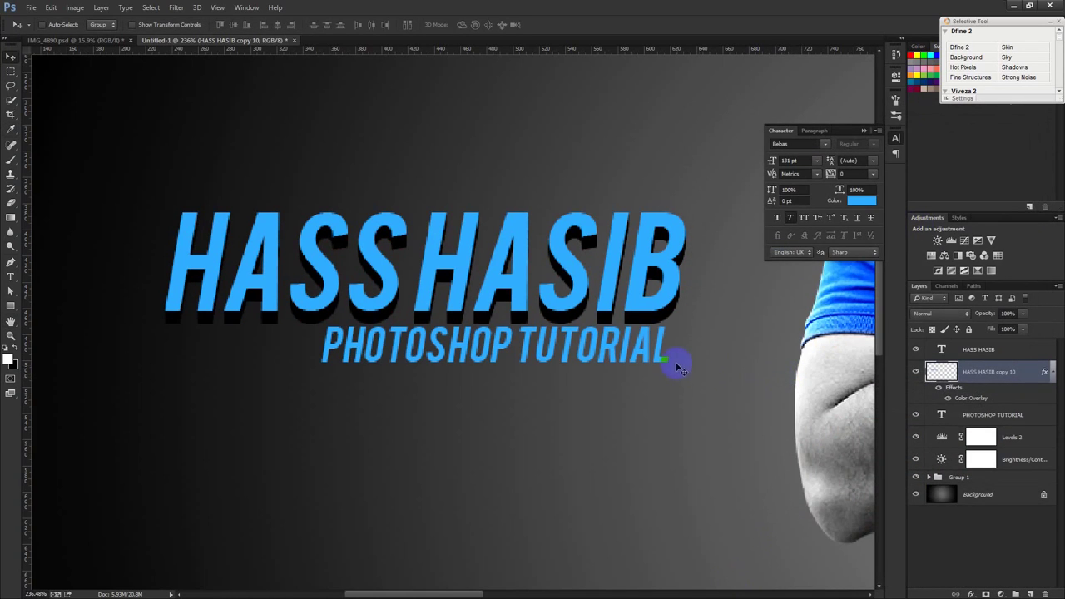
key("Down")
key("Down")
key("Down")
key("Down")
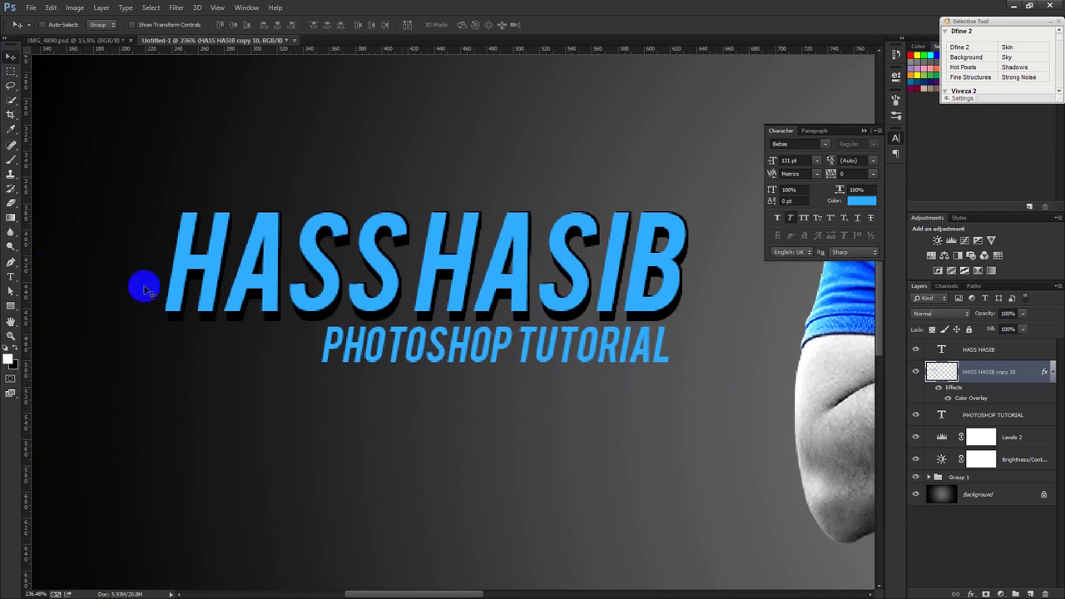
Erase the shadow along the letter tops and shift it slightly under the title.
left_click(12, 203)
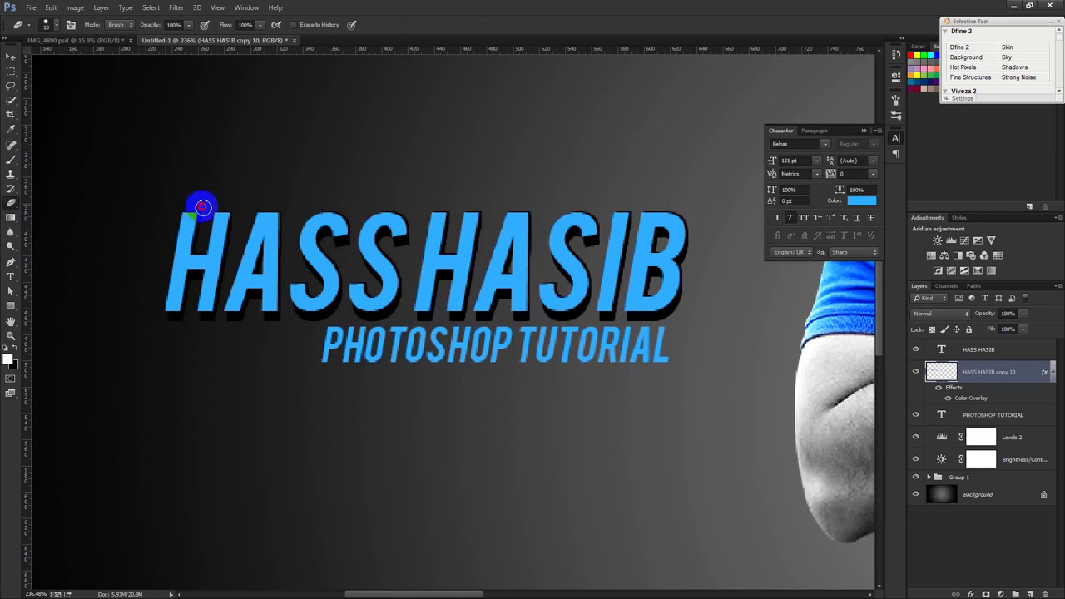
mouse_move(268, 208)
left_mouse_down()
mouse_move(339, 206)
mouse_move(383, 235)
left_mouse_up()
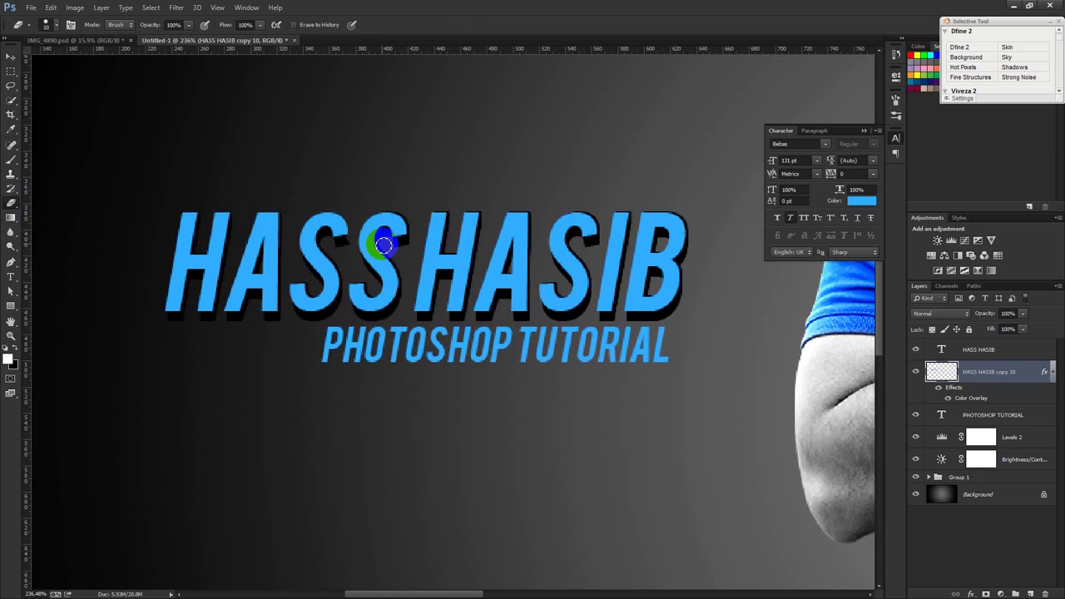
mouse_move(384, 245)
left_mouse_down()
mouse_move(409, 221)
mouse_move(194, 210)
mouse_move(235, 208)
left_mouse_up()
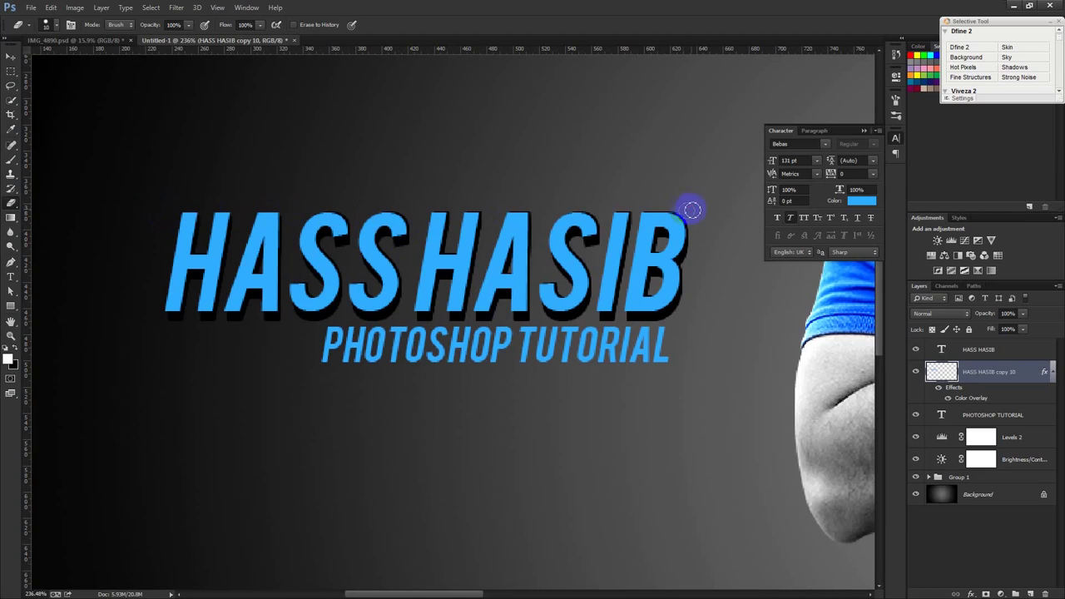
mouse_move(656, 208)
left_mouse_down()
mouse_move(424, 210)
mouse_move(502, 218)
left_mouse_up()
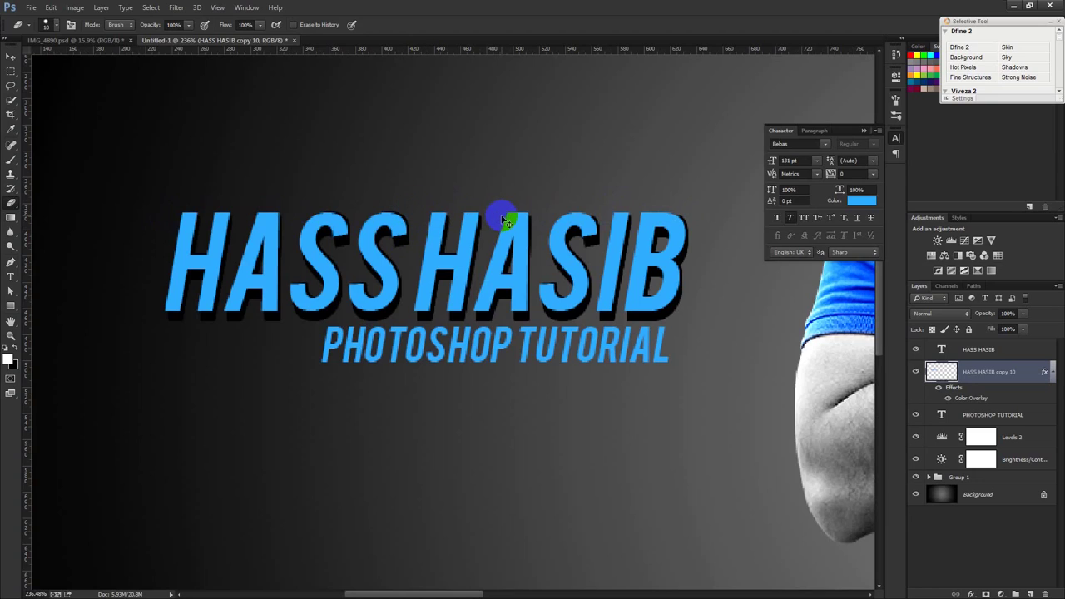
left_click(11, 56)
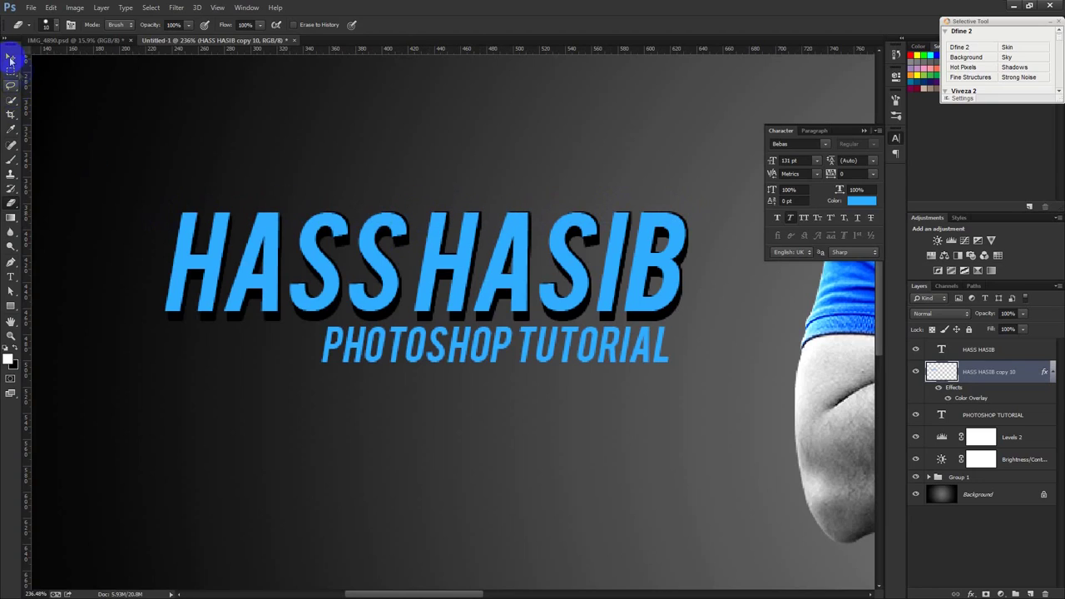
left_click_drag(679, 296, 664, 288)
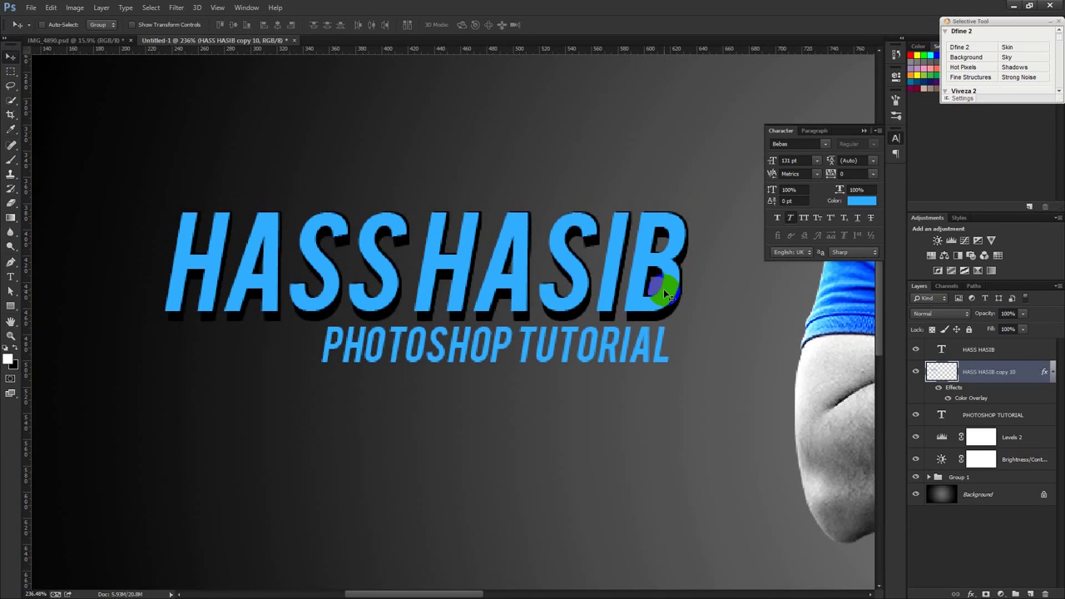
double_click(1036, 354)
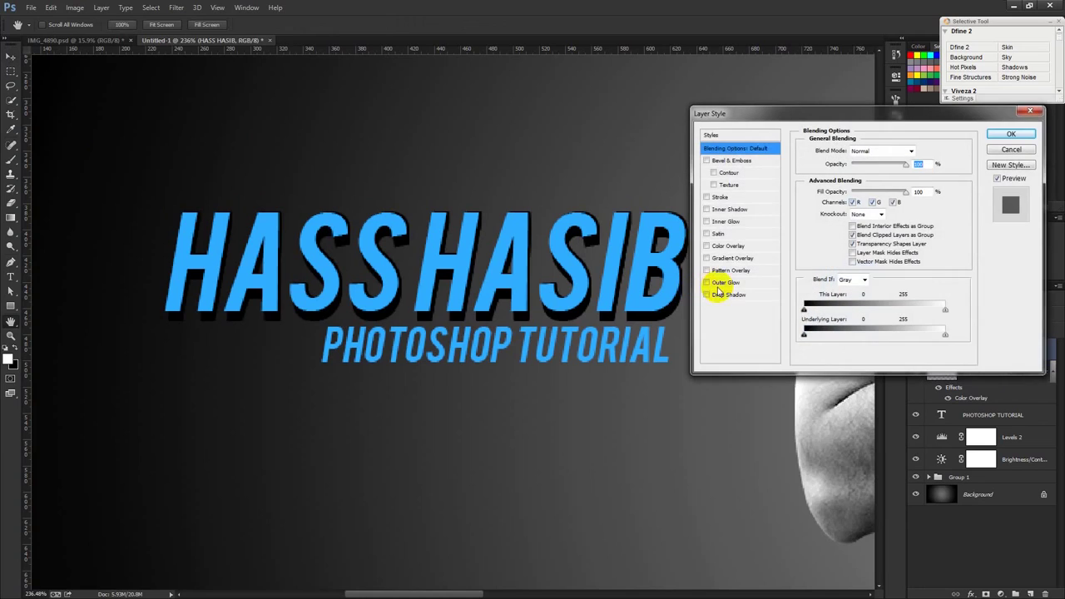
Add a 1 px black stroke to HASS HASIB and copy it onto the PHOTOSHOP TUTORIAL subtitle.
left_click(714, 197)
type("1")
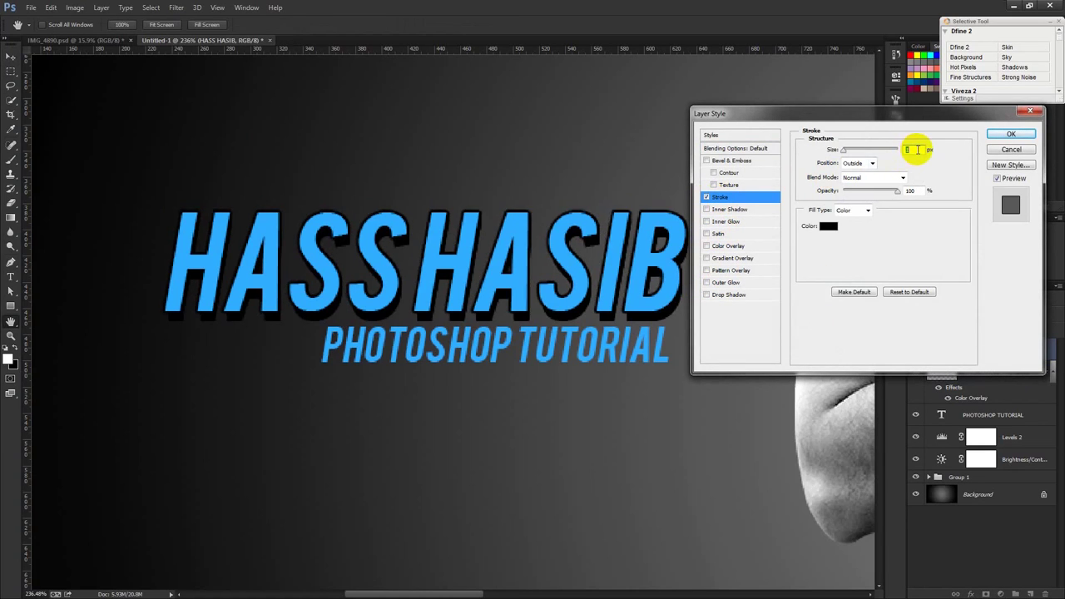
left_click(1011, 136)
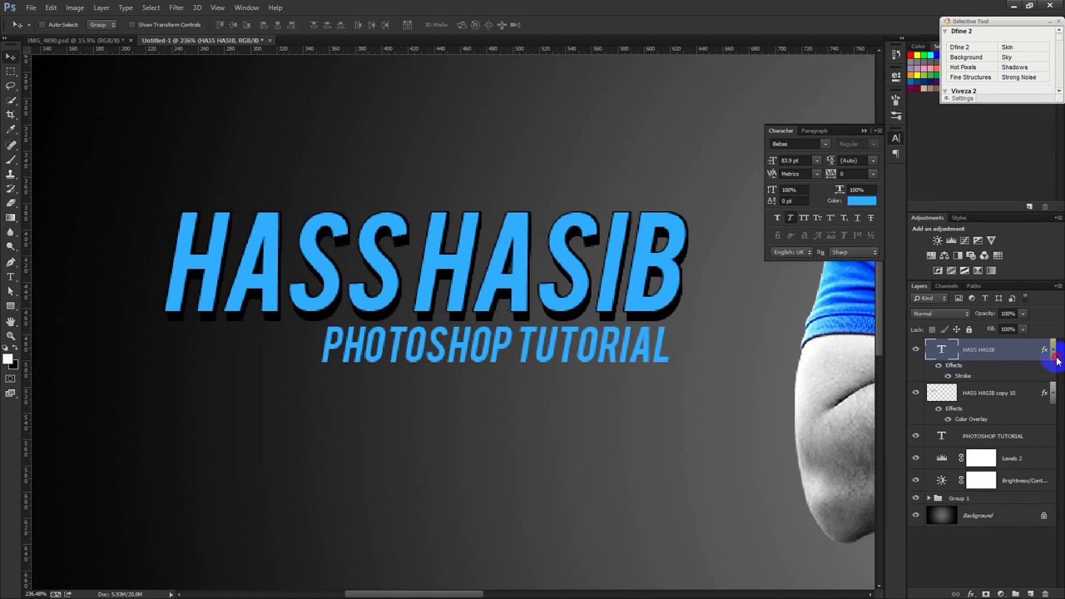
left_click(1053, 353)
left_click(1049, 372)
left_click(1043, 396)
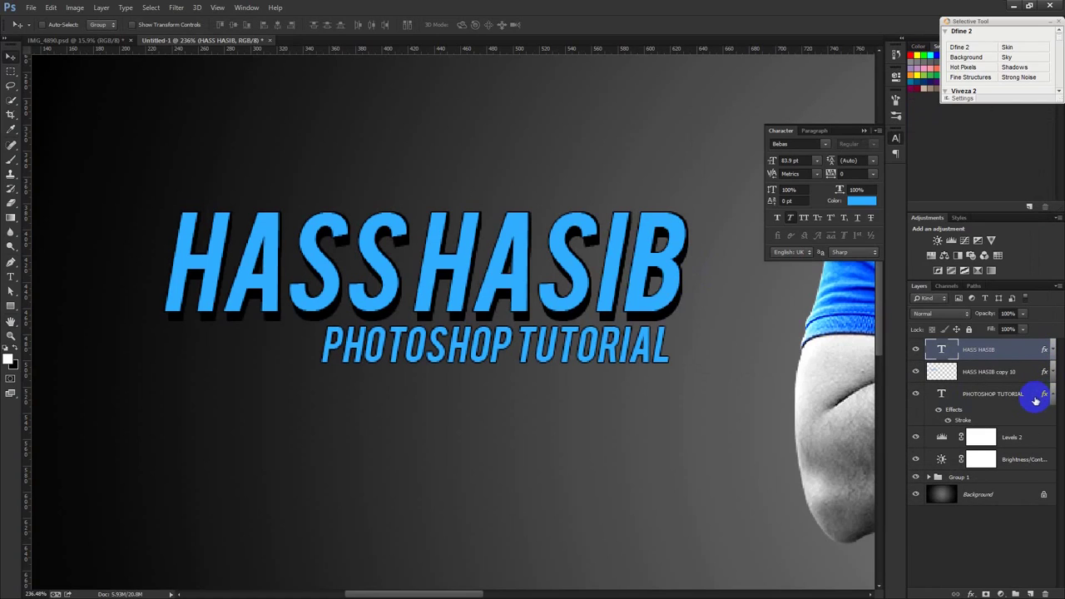
left_click(1036, 401)
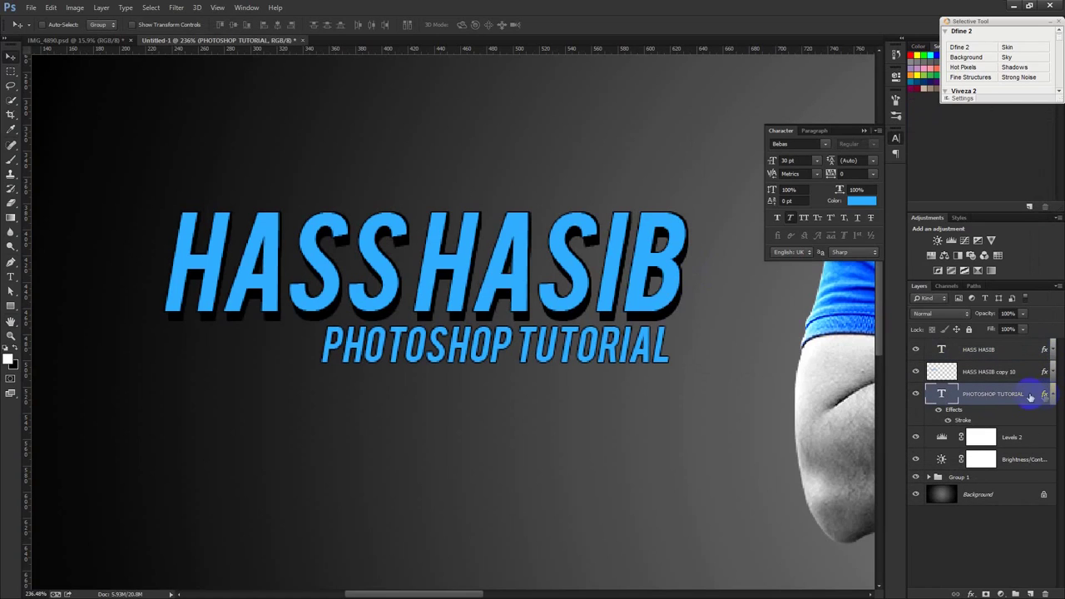
left_click(1045, 396)
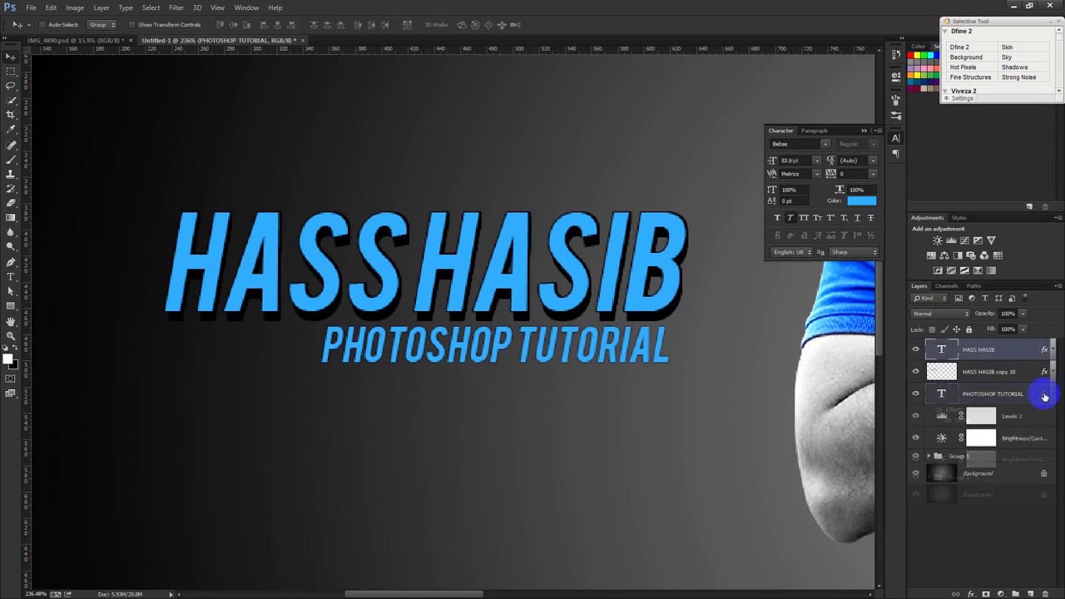
Duplicate the PHOTOSHOP TUTORIAL layer and make the copy's text black (000000).
key("ctrl+j")
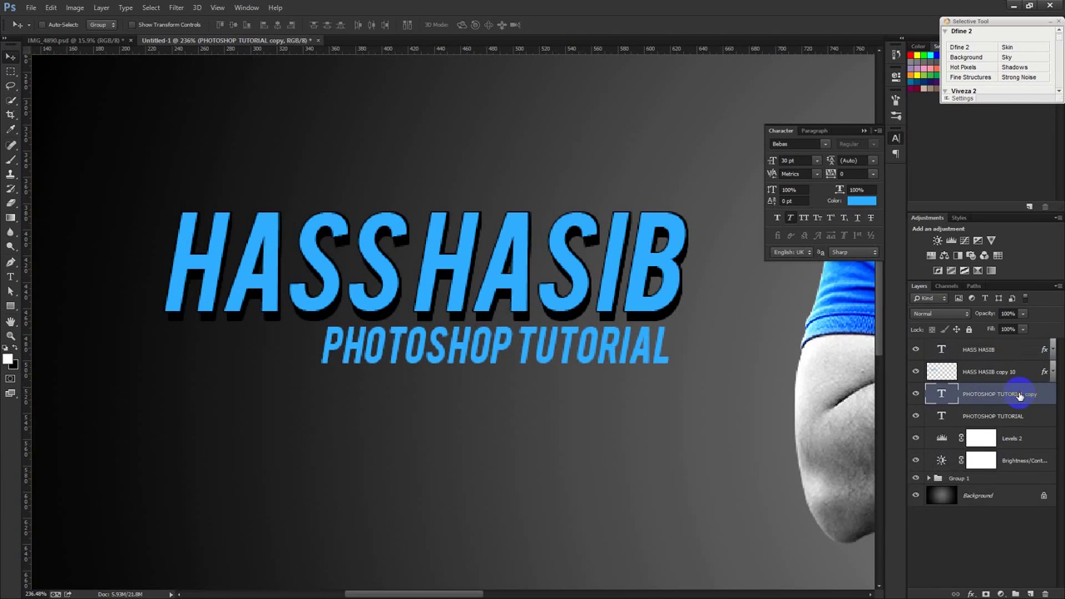
double_click(948, 394)
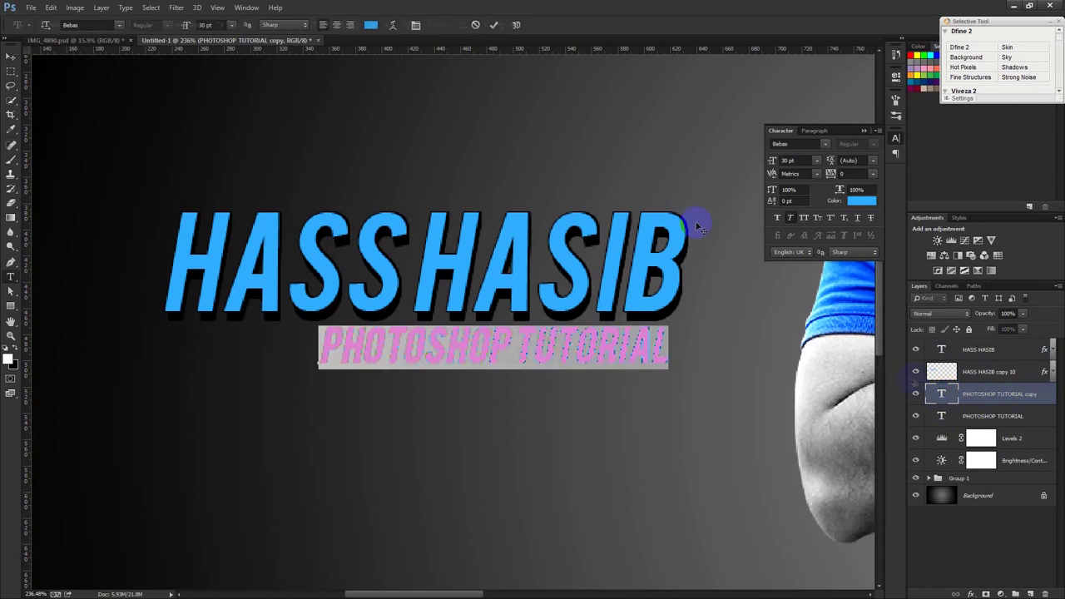
left_click(372, 24)
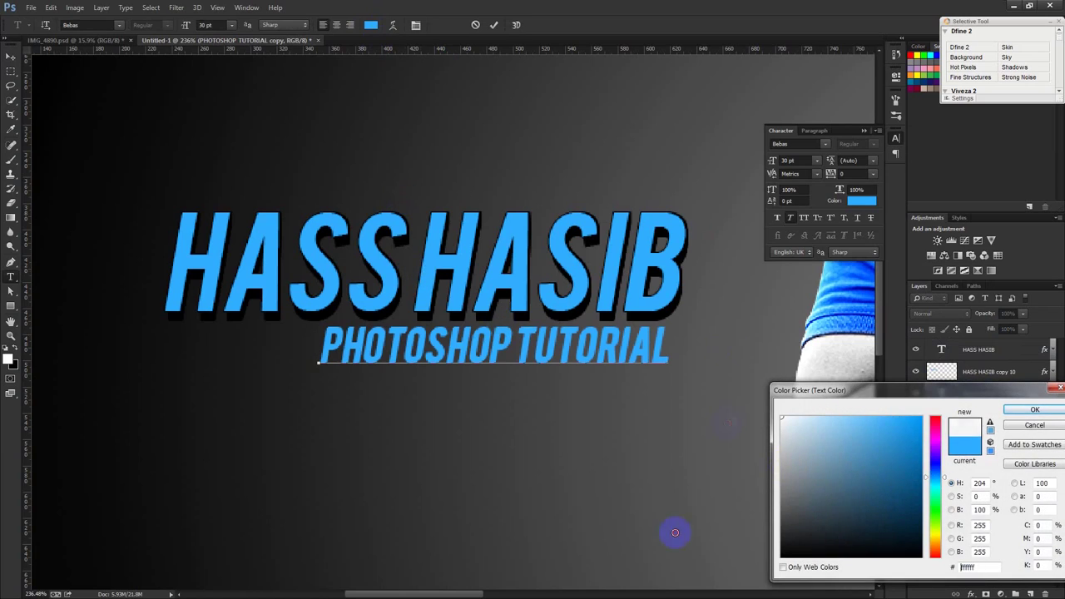
type("000000")
left_click(1035, 409)
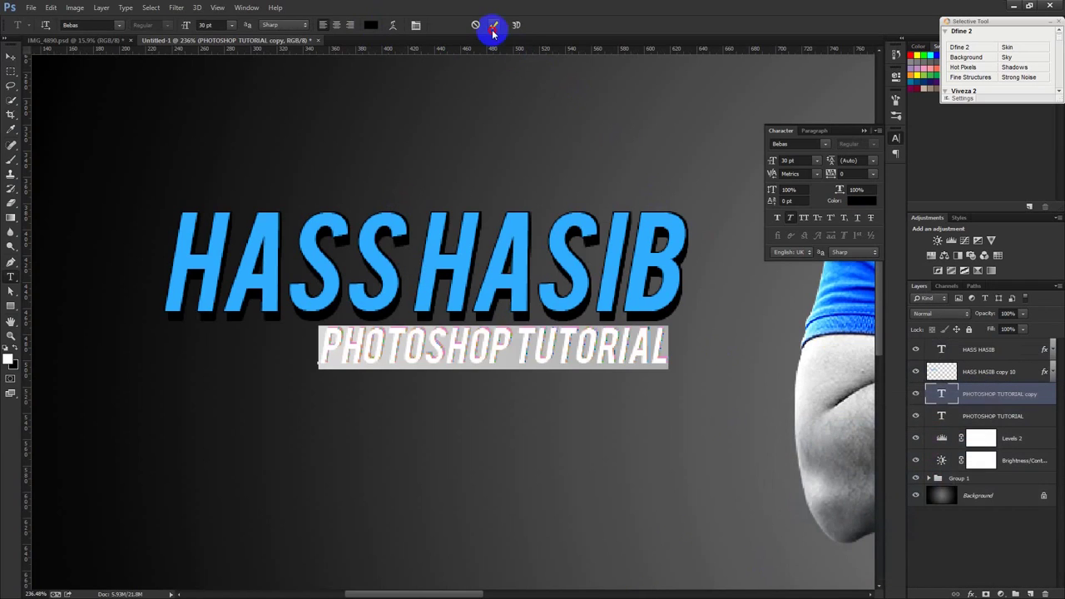
left_click(493, 24)
Make offset subtitle copies, delete copy 4, merge the rest into copy 3, and add the title's stroke.
left_click(976, 416)
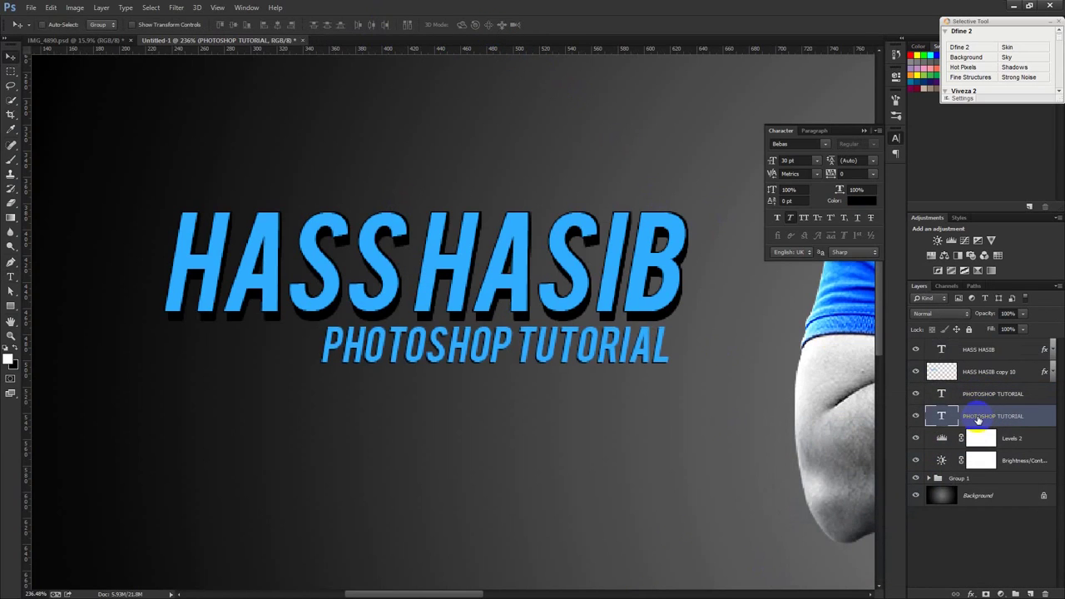
key("Right")
key("Right")
key("Right")
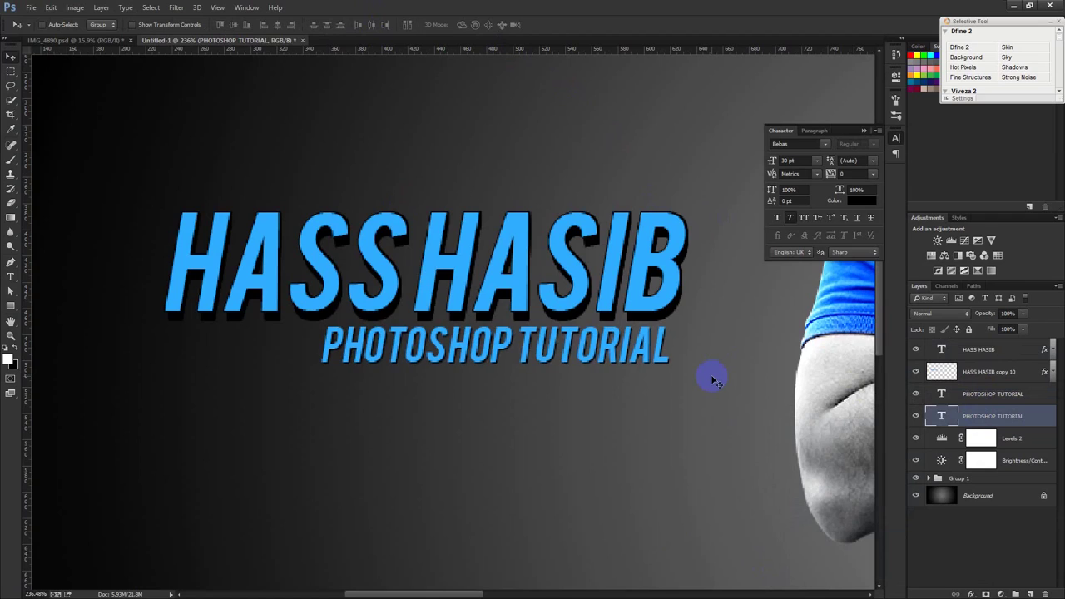
key("ctrl+j")
key("ctrl+j")
key("ctrl+j")
key("ctrl+j")
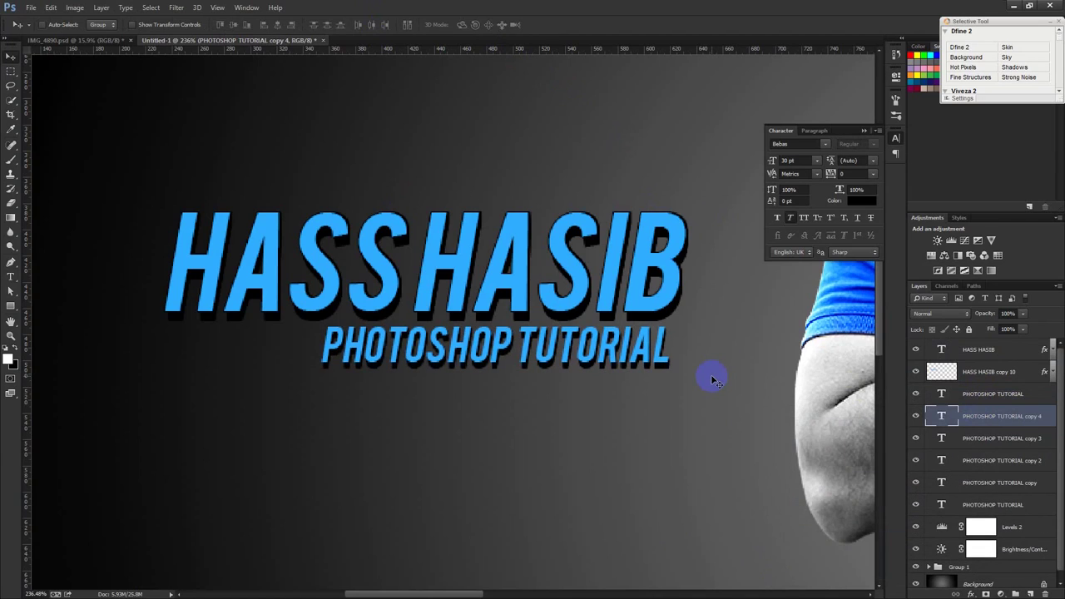
key("Delete")
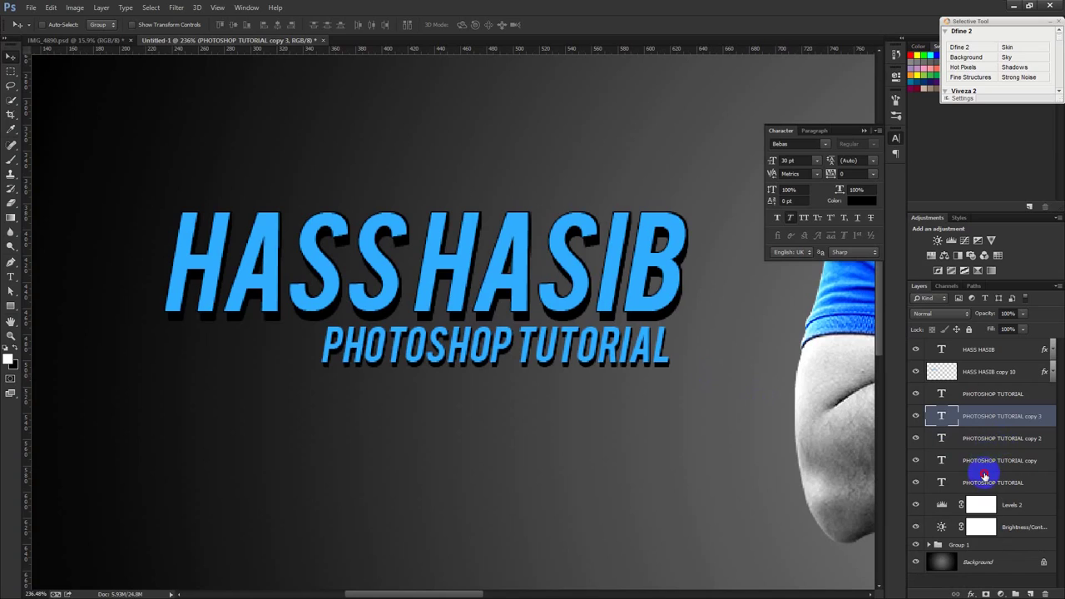
left_click(985, 480, "shift")
key("ctrl+e")
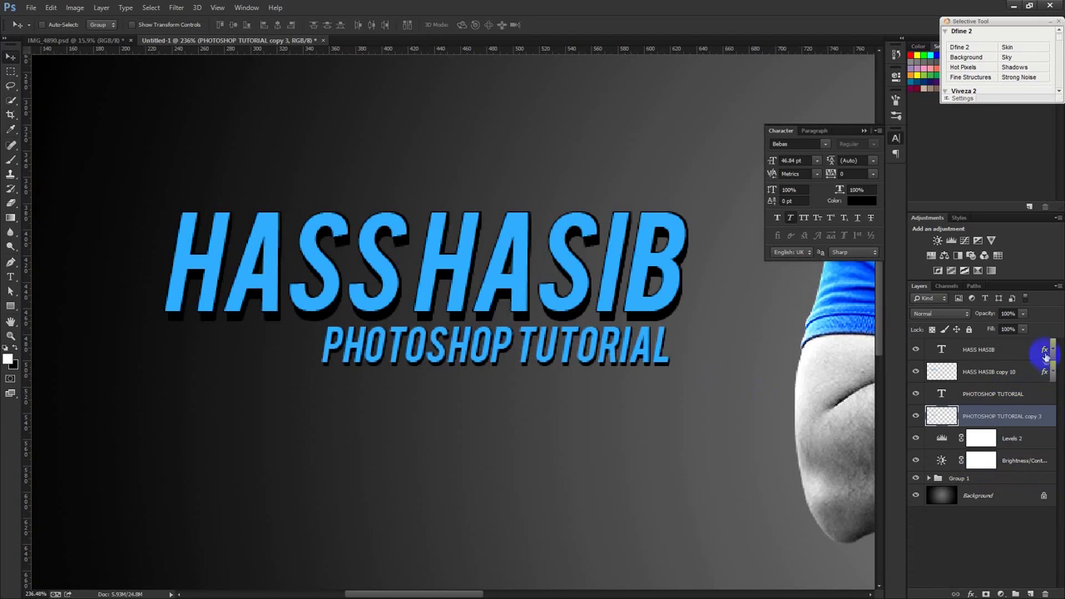
left_click_drag(1046, 369, 1042, 395)
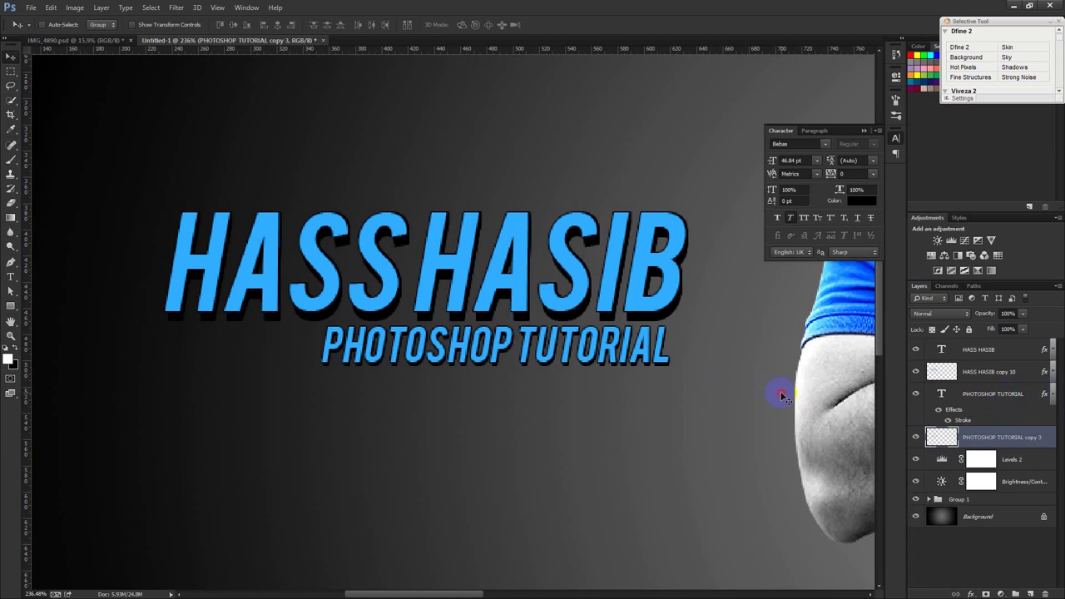
Select the HASS HASIB layer and its title text for editing.
scroll(782, 396, "down", 1)
scroll(782, 396, "down", 3)
scroll(782, 392, "down", 1)
scroll(780, 393, "down", 1)
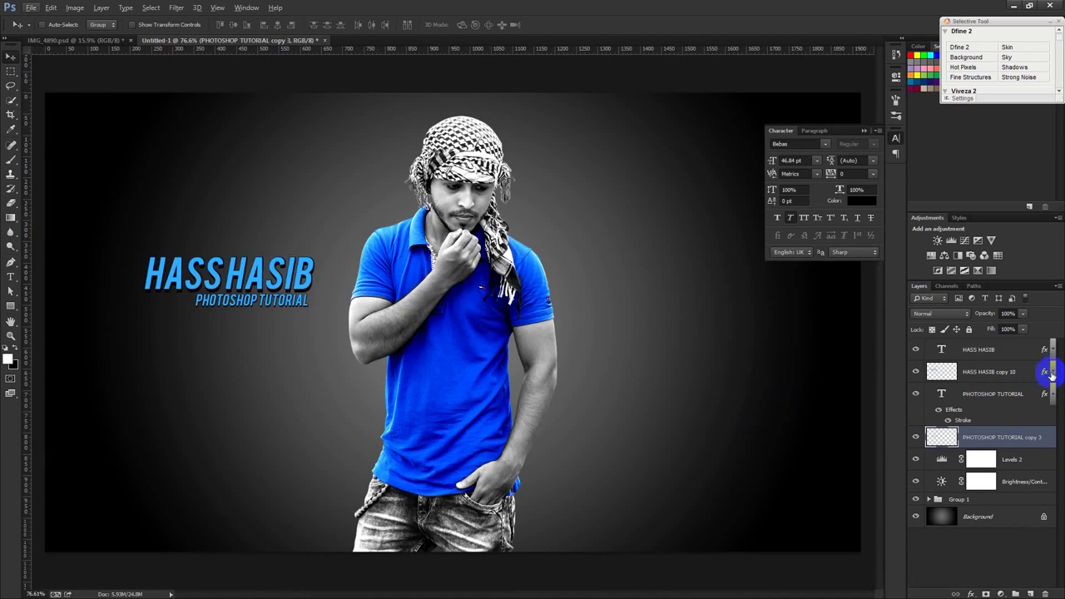
left_click(1052, 391)
double_click(943, 350)
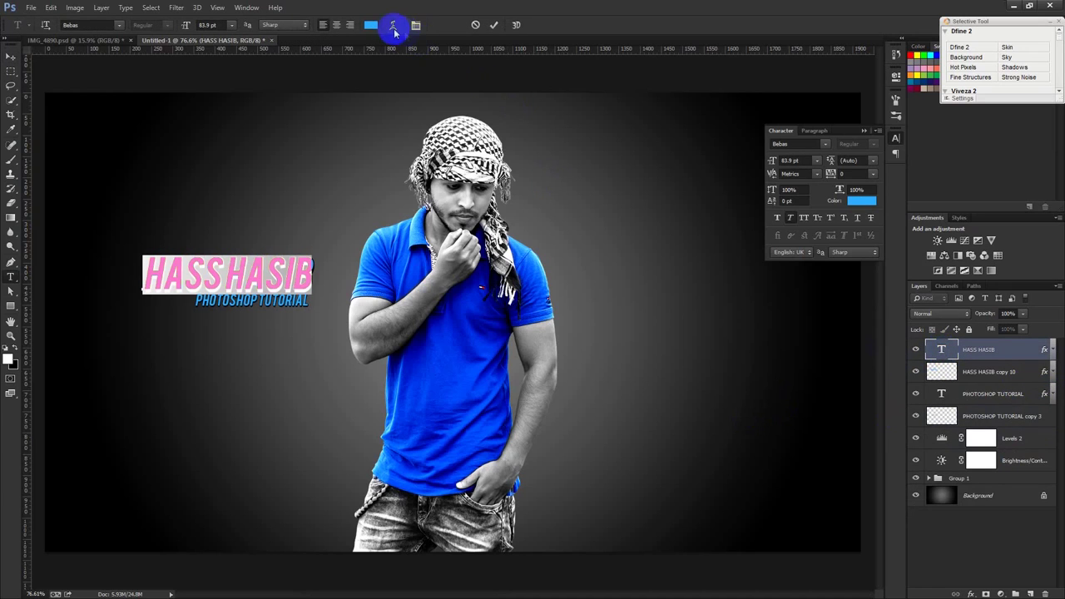
Change the title text colour to white, after trying grey and shirt blue, and commit.
left_click(371, 24)
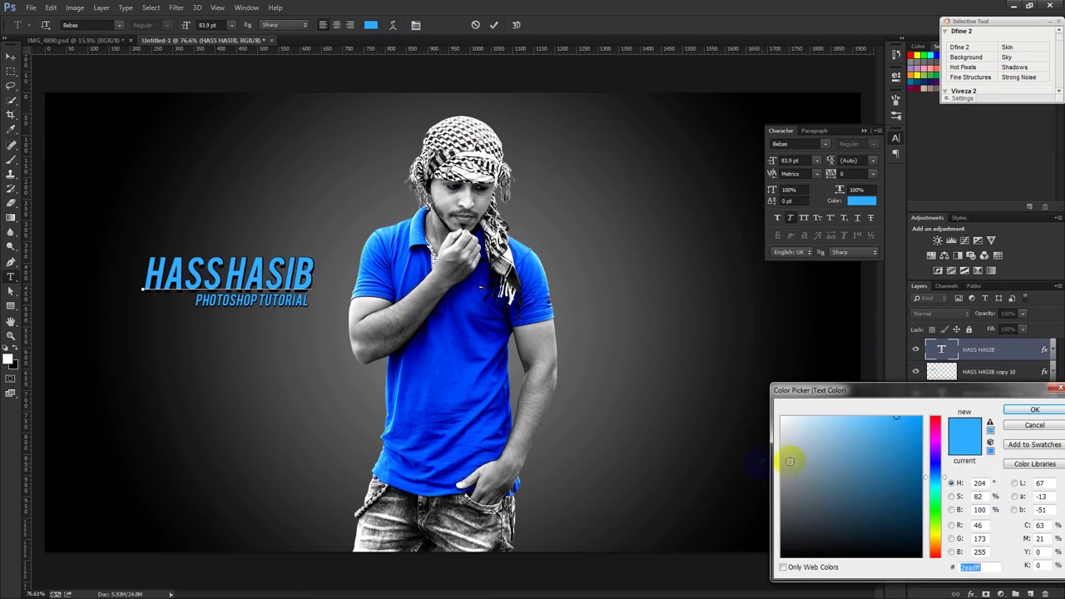
left_click(783, 419)
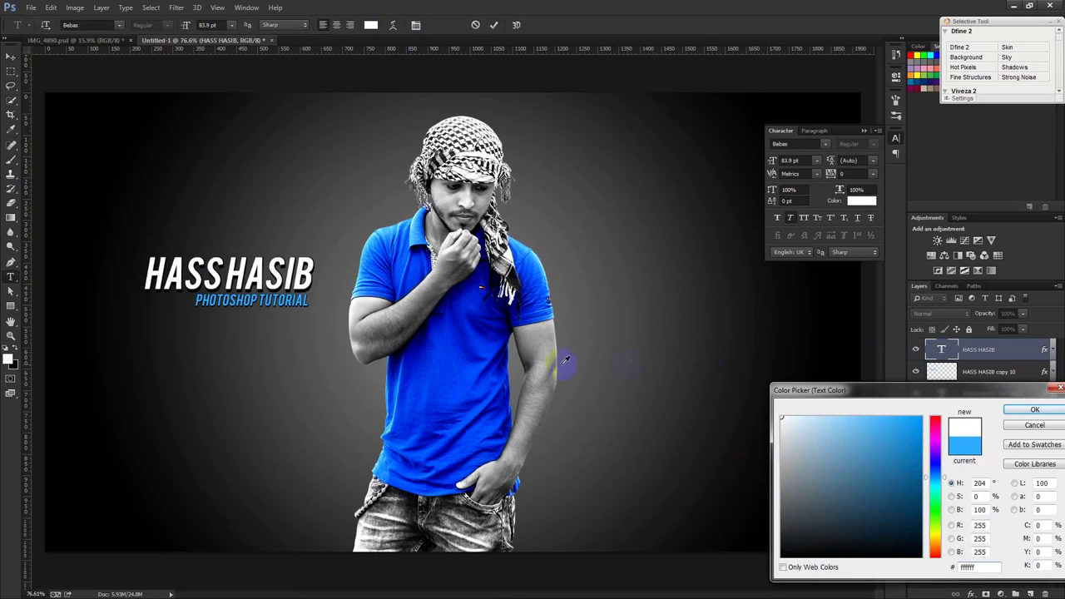
left_click(1033, 411)
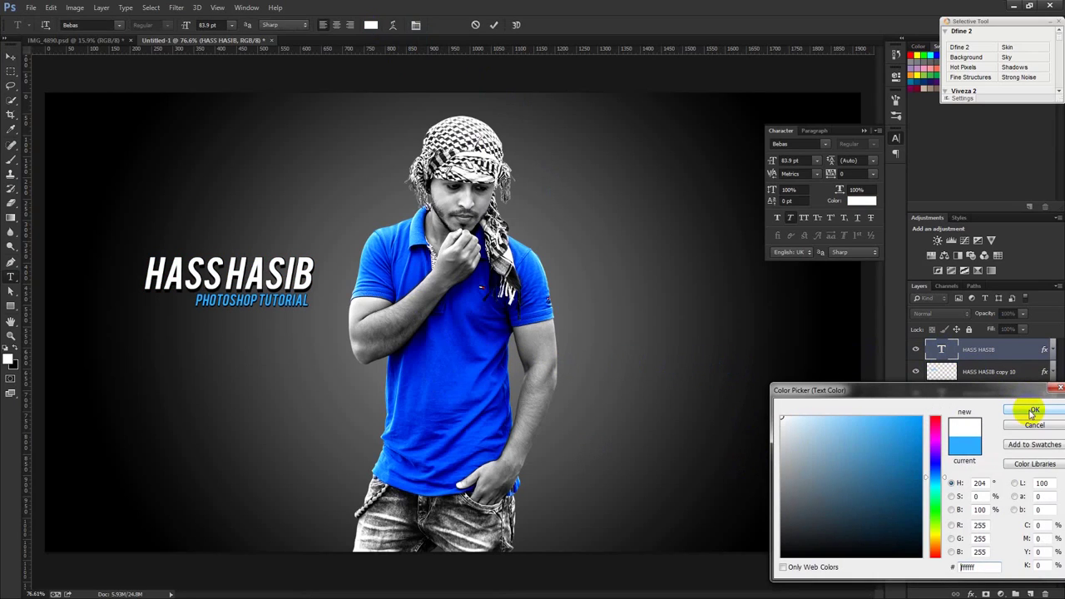
left_click(739, 480)
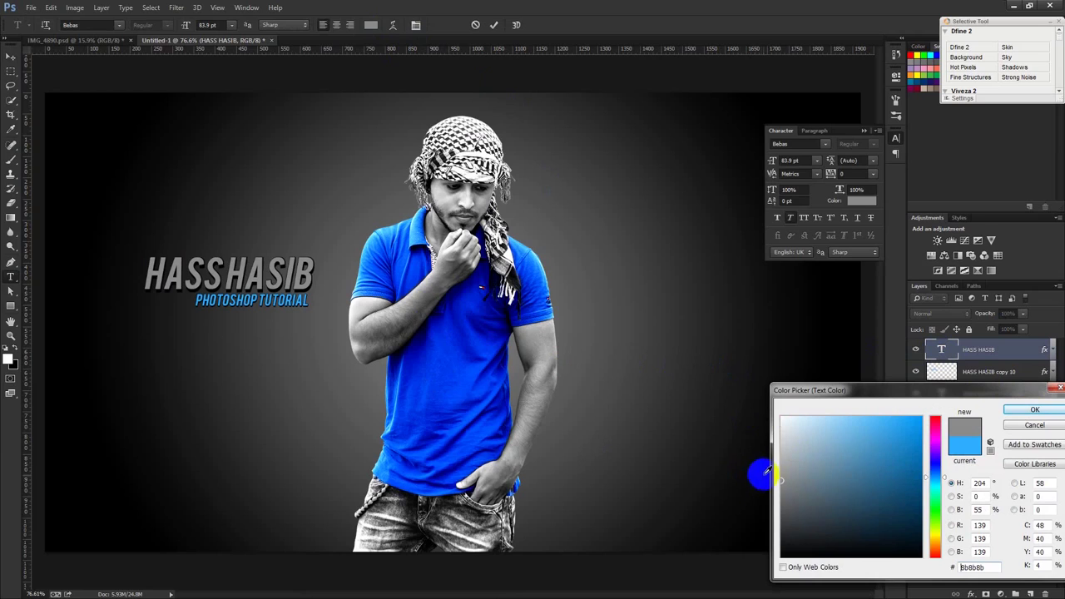
left_click(477, 351)
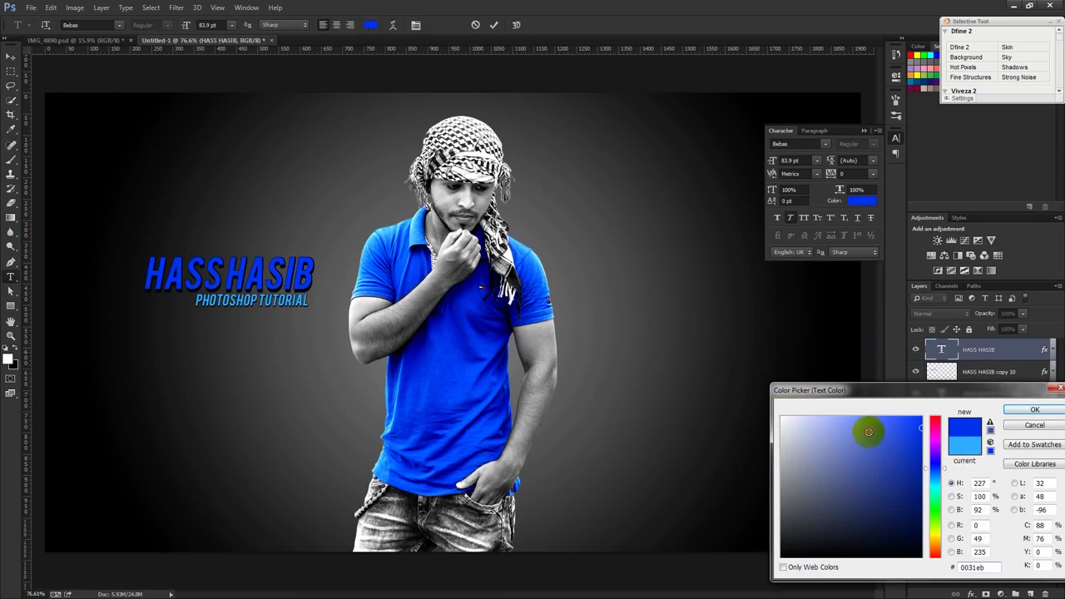
left_click_drag(869, 430, 782, 416)
left_click(1035, 410)
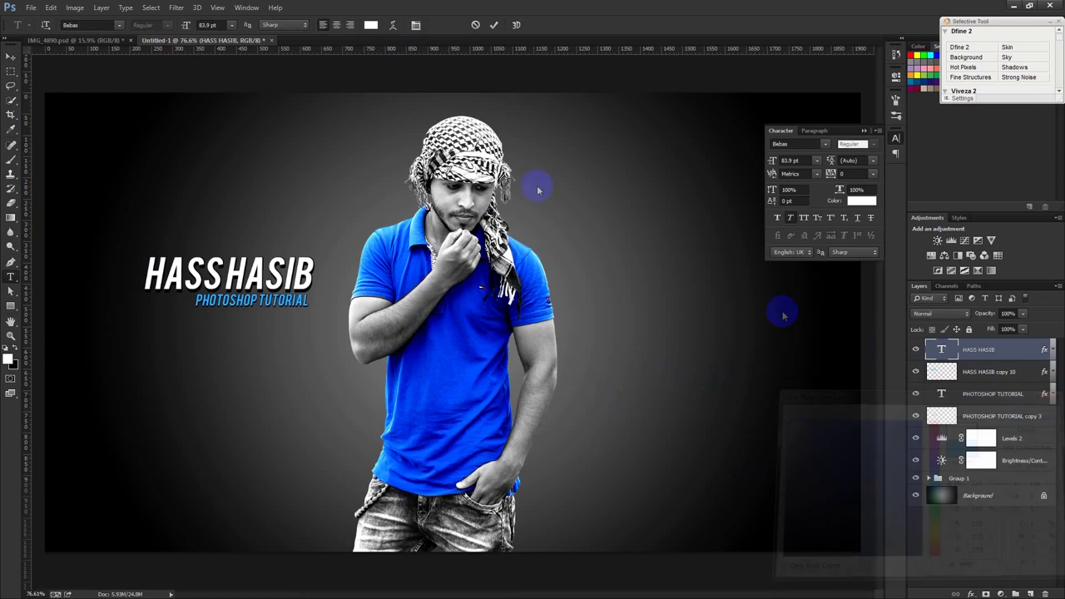
left_click(494, 25)
key("v")
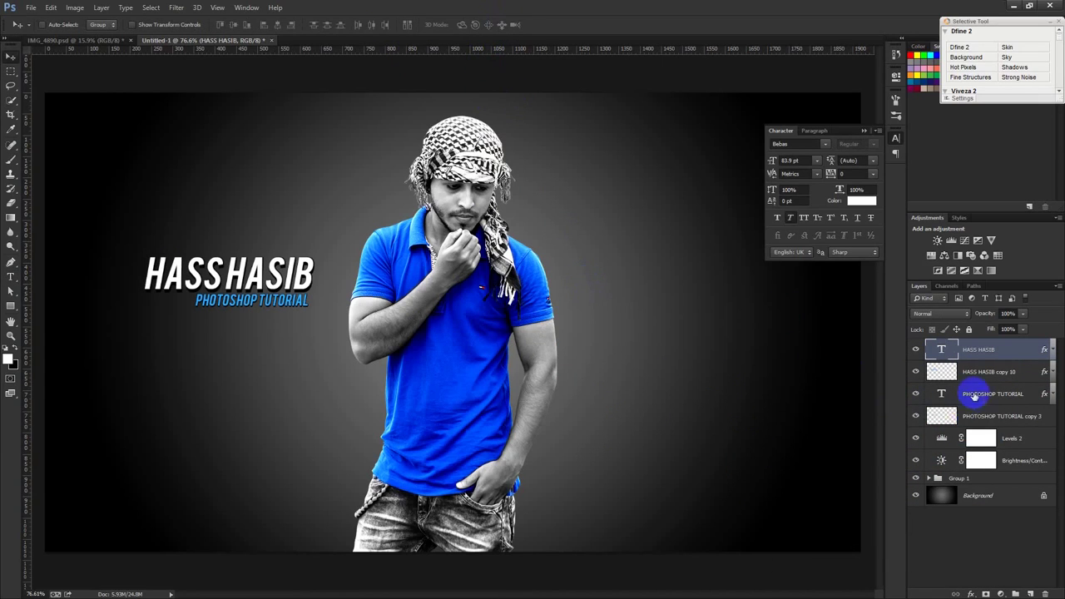
Skew and rotate the whole title block upward, placing it beside the man's shoulder.
left_click(982, 414, "shift")
key("ctrl+t")
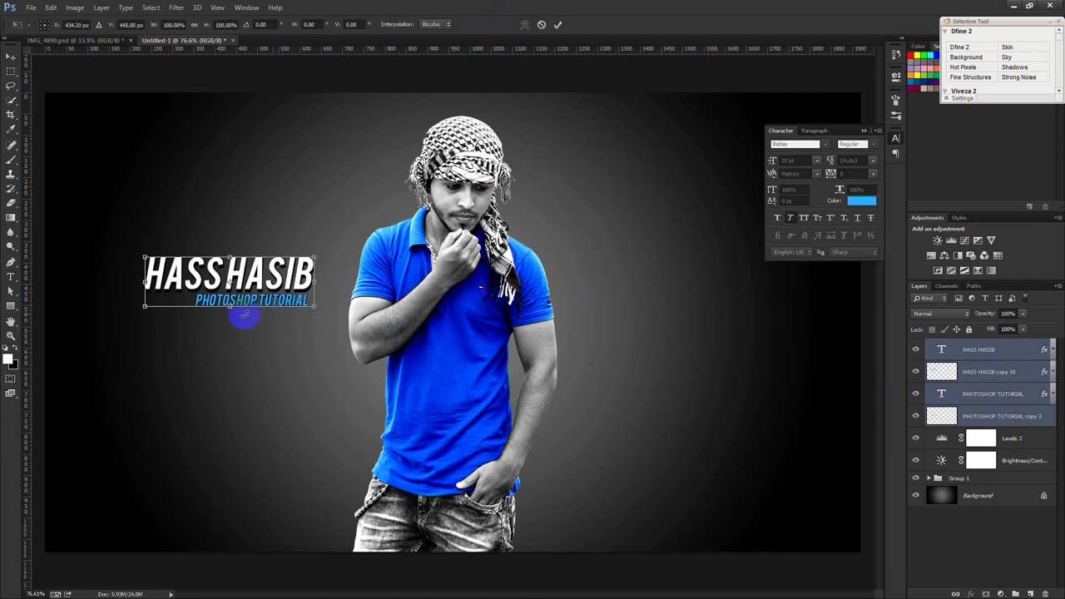
left_click_drag(231, 313, 268, 325)
mouse_move(265, 284)
left_mouse_down()
mouse_move(689, 263)
mouse_move(312, 221)
mouse_move(254, 250)
mouse_move(297, 218)
left_mouse_up()
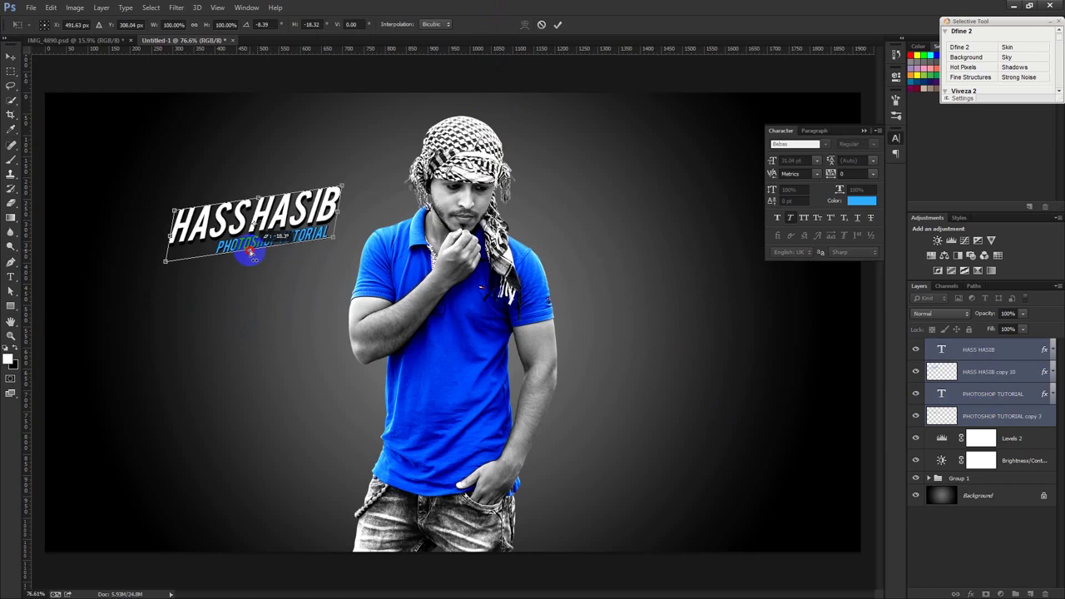
left_click_drag(337, 267, 336, 270)
key("Return")
Nudge the title slightly down-right and duplicate its group as Group 2 copy.
left_click(11, 55)
left_click_drag(328, 243, 337, 267)
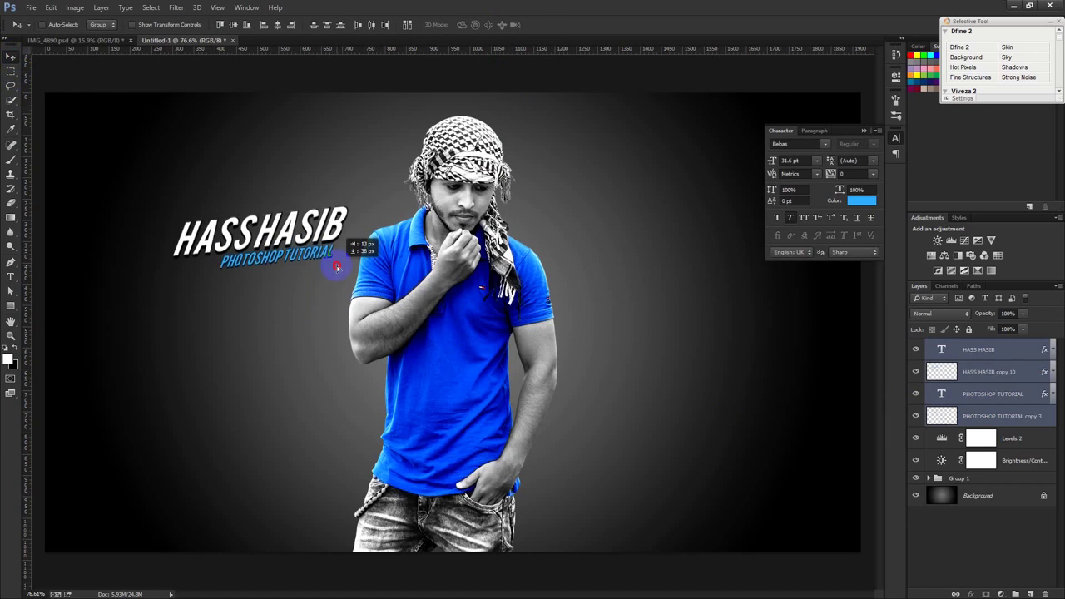
scroll(234, 238, "up", 3)
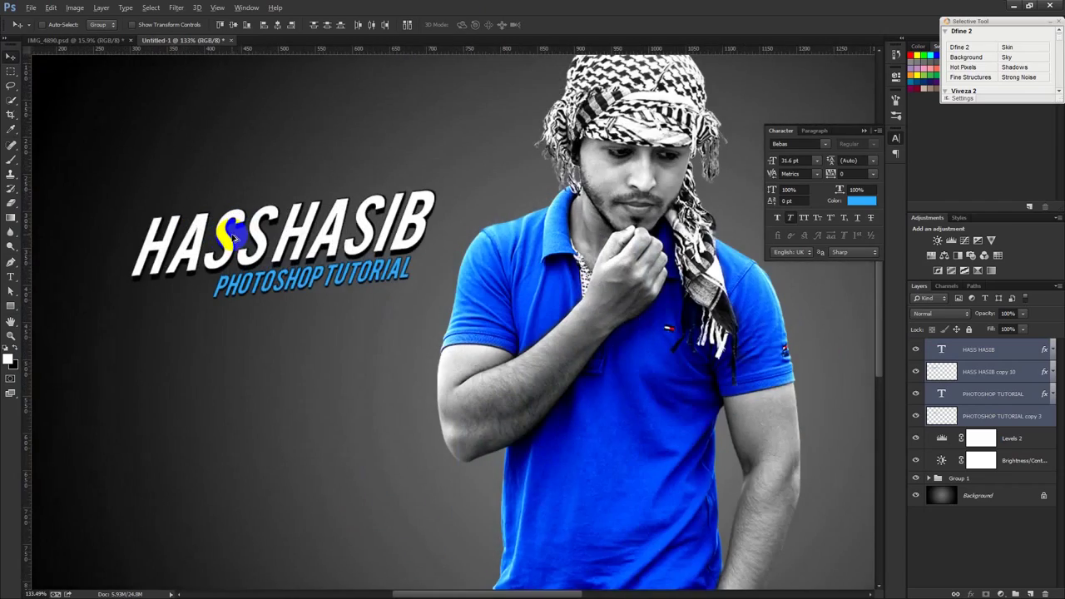
scroll(234, 239, "down", 1)
scroll(233, 239, "down", 1)
scroll(234, 239, "down", 1)
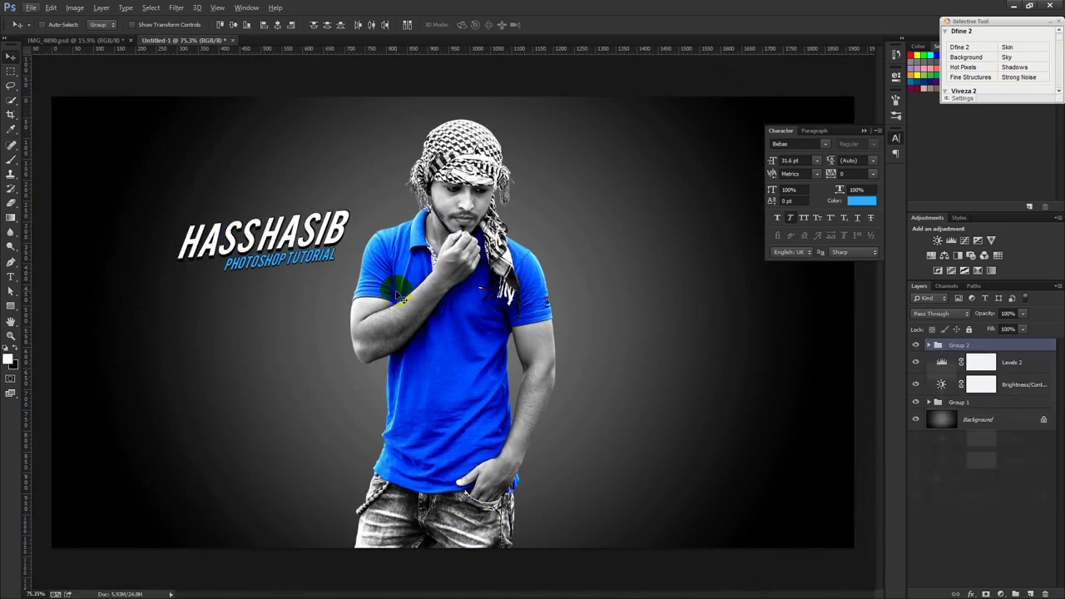
left_click_drag(957, 358, 963, 372)
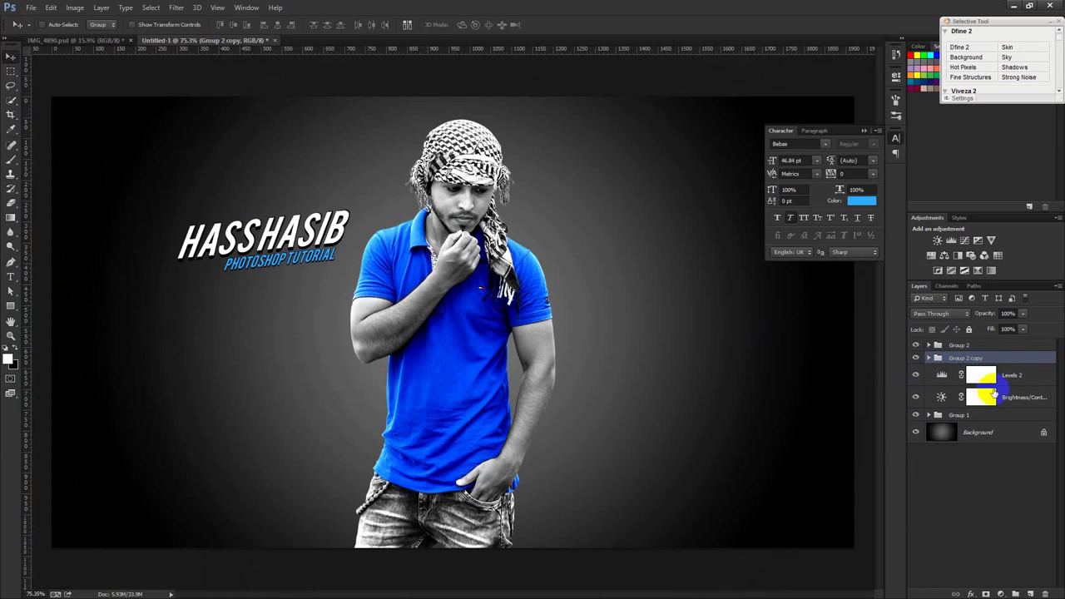
Convert Group 2 copy to a smart object and rasterize it into a single layer.
right_click(965, 358)
left_click(945, 118)
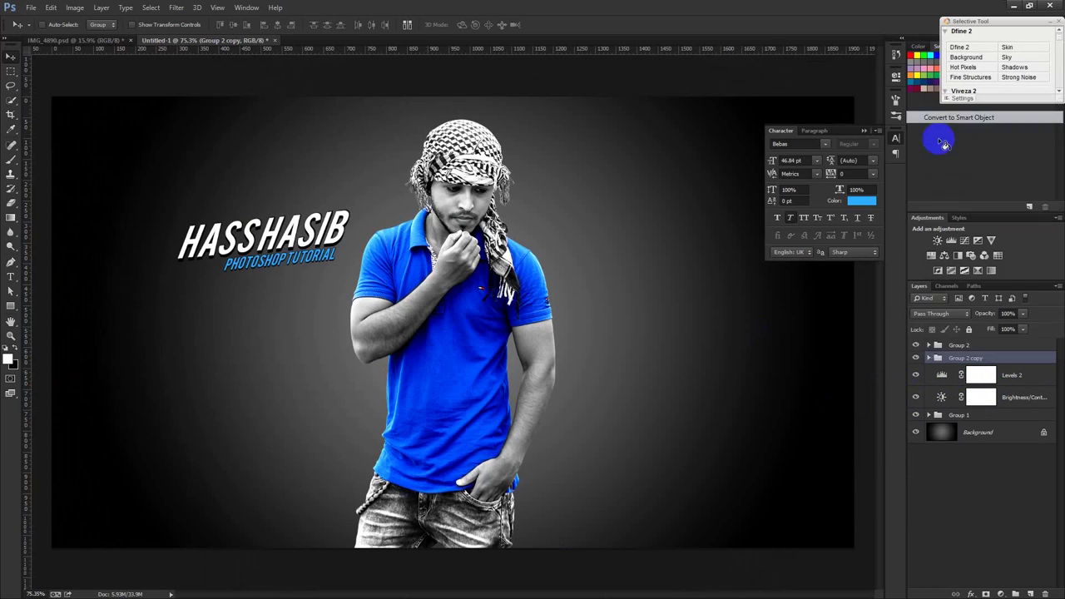
right_click(975, 361)
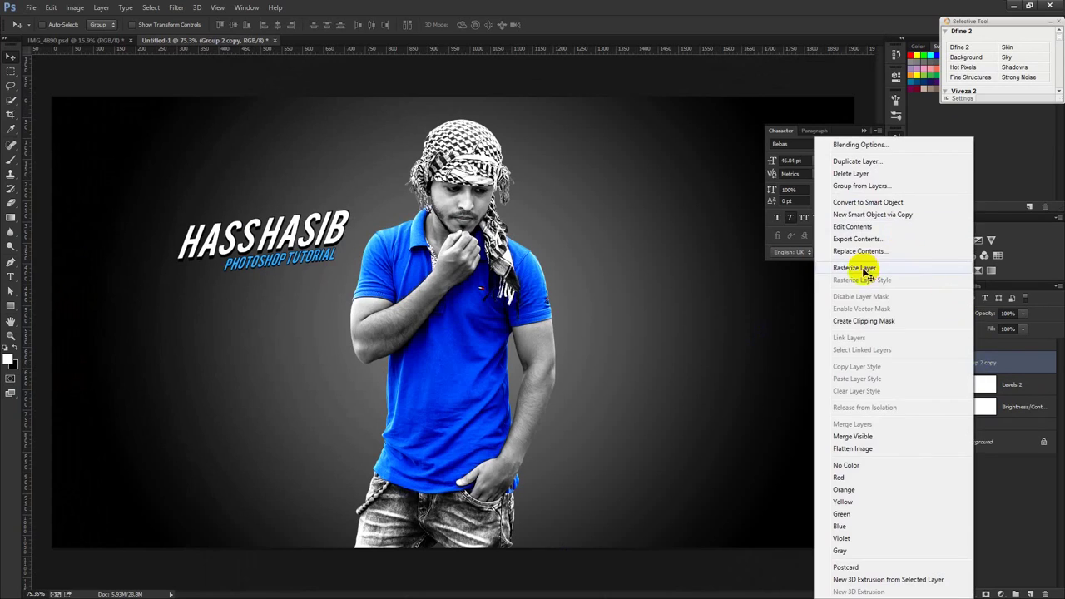
left_click(857, 267)
left_click(177, 7)
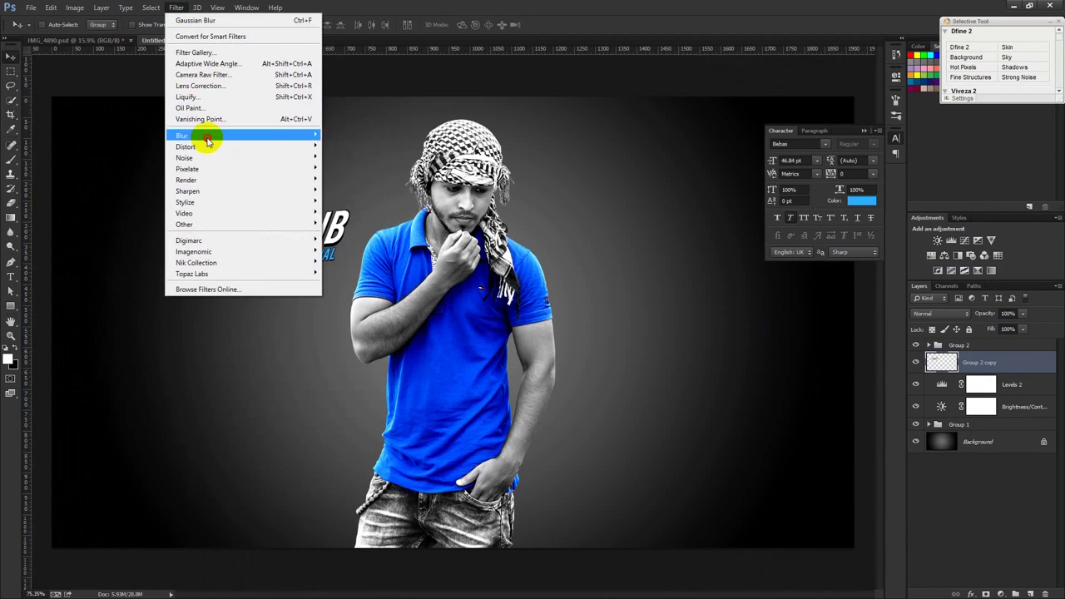
mouse_move(200, 135)
left_click(349, 219)
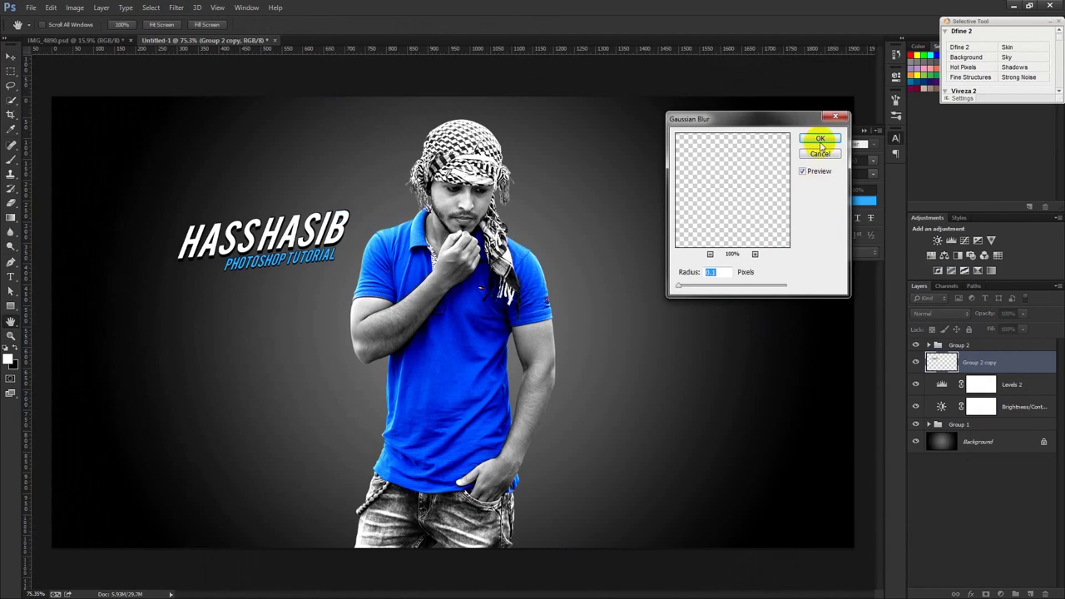
left_click(820, 154)
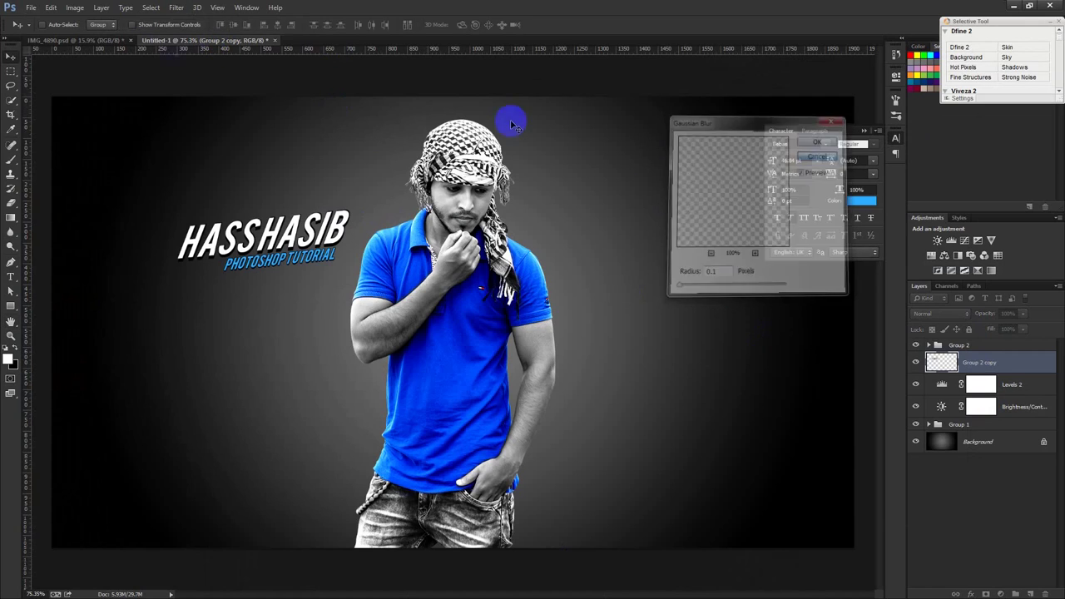
Apply a horizontal Motion Blur of about 0° to the copy and blend it in Overlay mode.
left_click(177, 7)
mouse_move(183, 136)
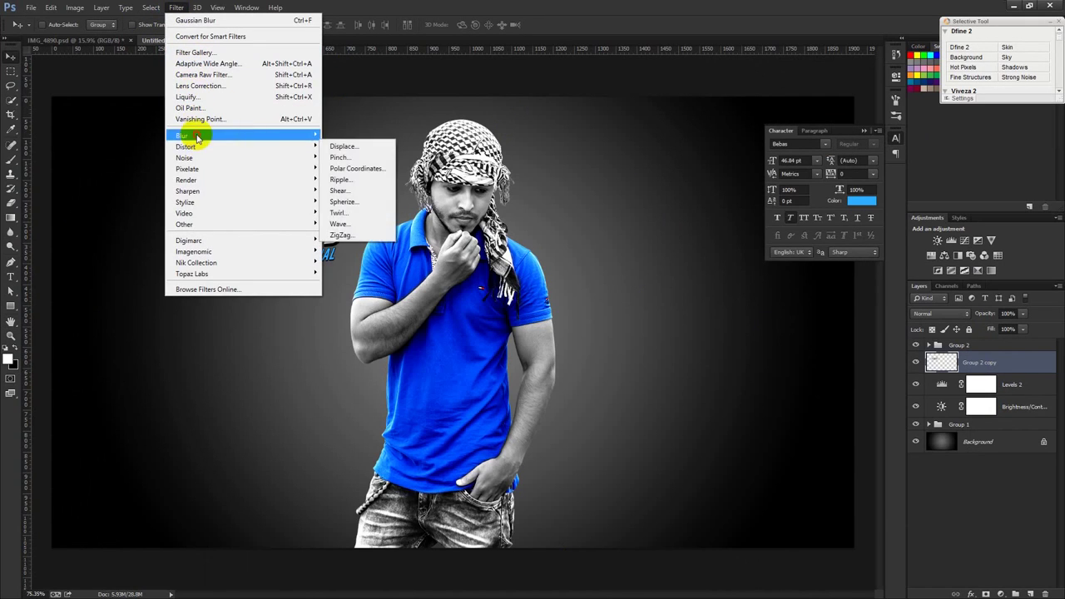
left_click(372, 242)
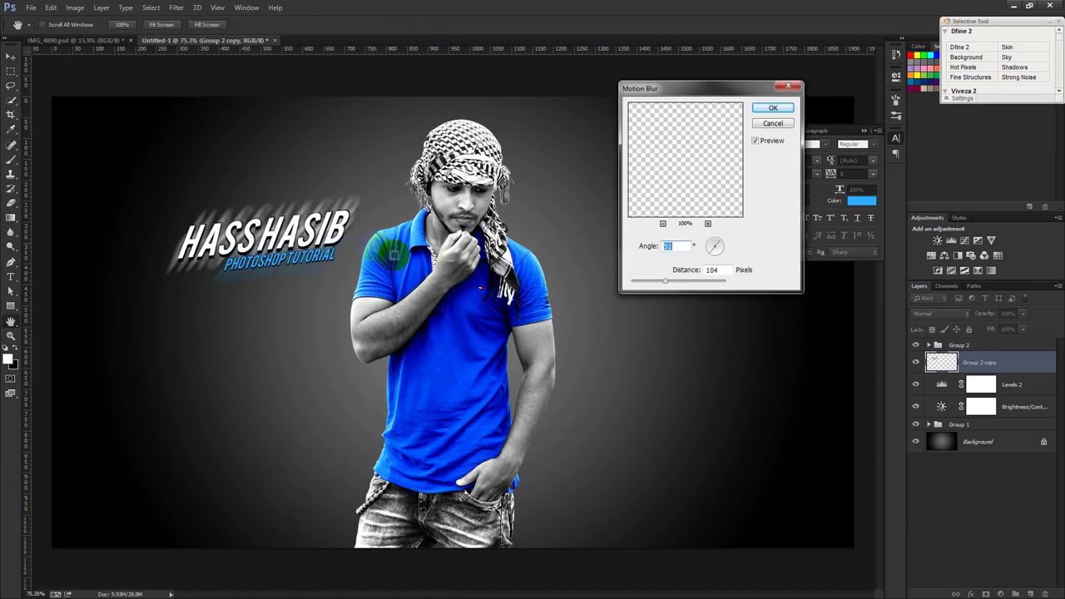
left_click(721, 248)
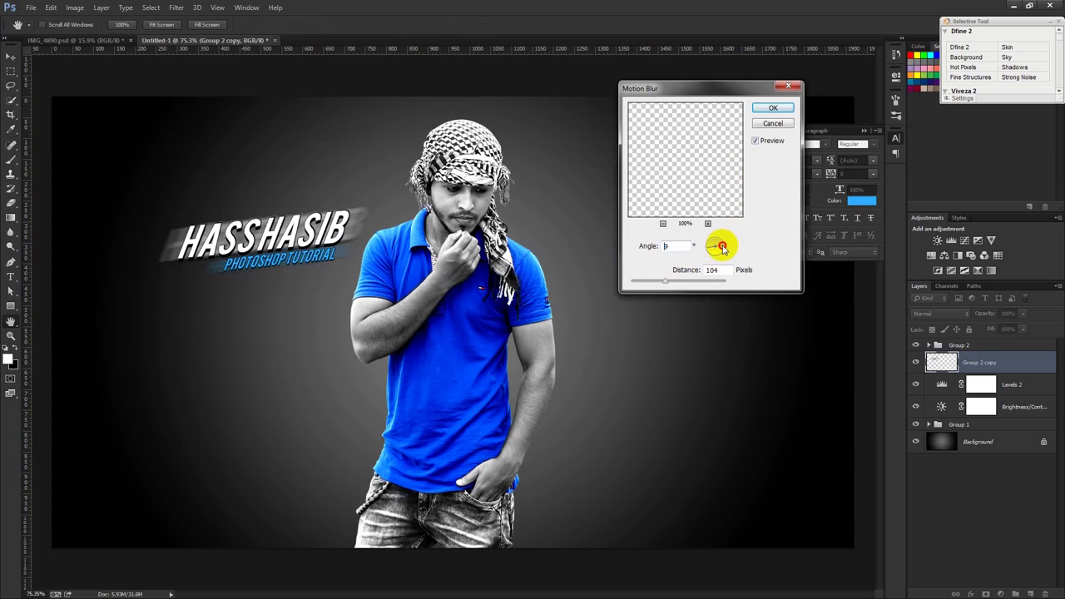
left_click_drag(723, 247, 724, 252)
left_click(723, 247)
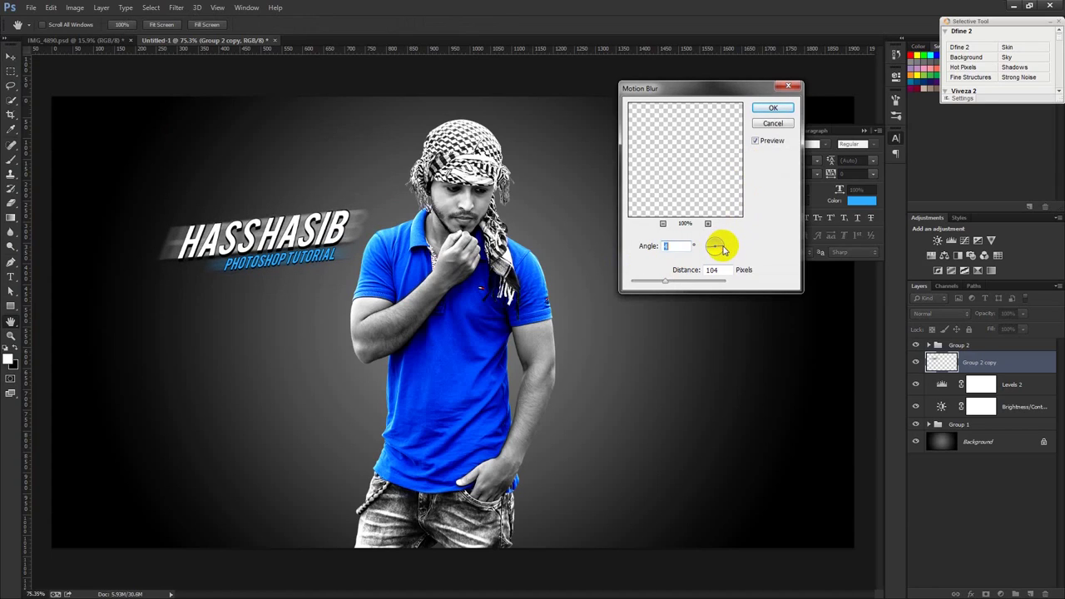
left_click(770, 109)
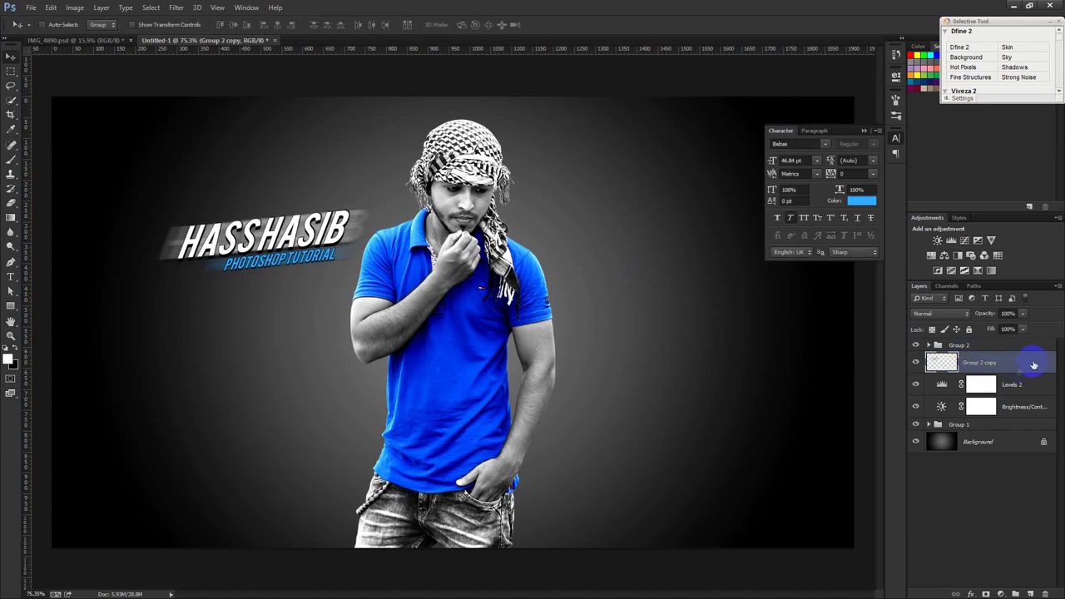
left_click(941, 313)
left_click(926, 160)
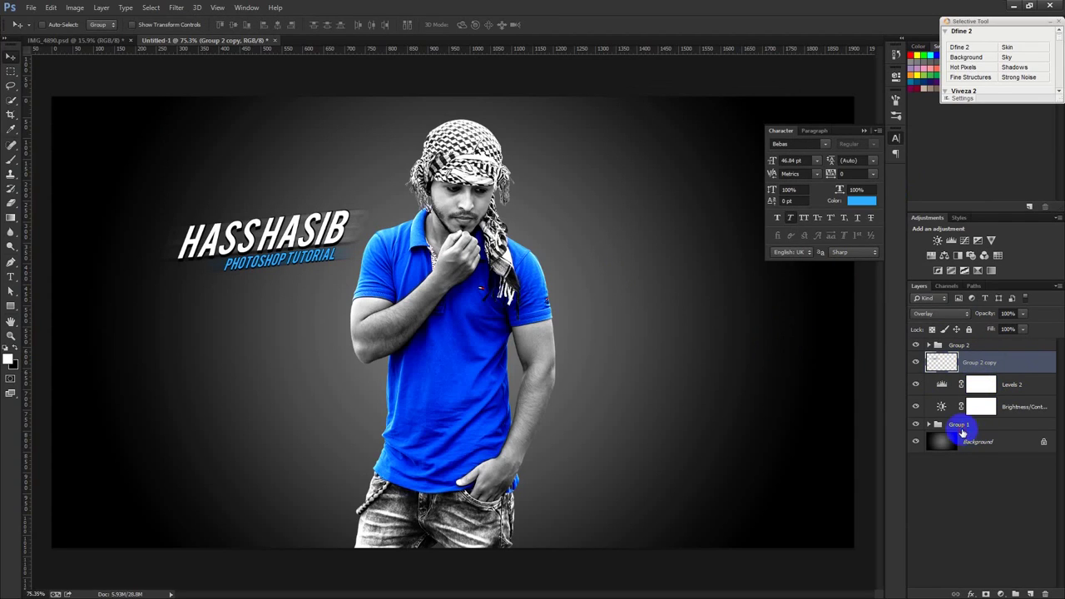
Expand Group 1 and duplicate the cut-out subject layer Layer 0 copy.
left_click(929, 424)
left_click(993, 487)
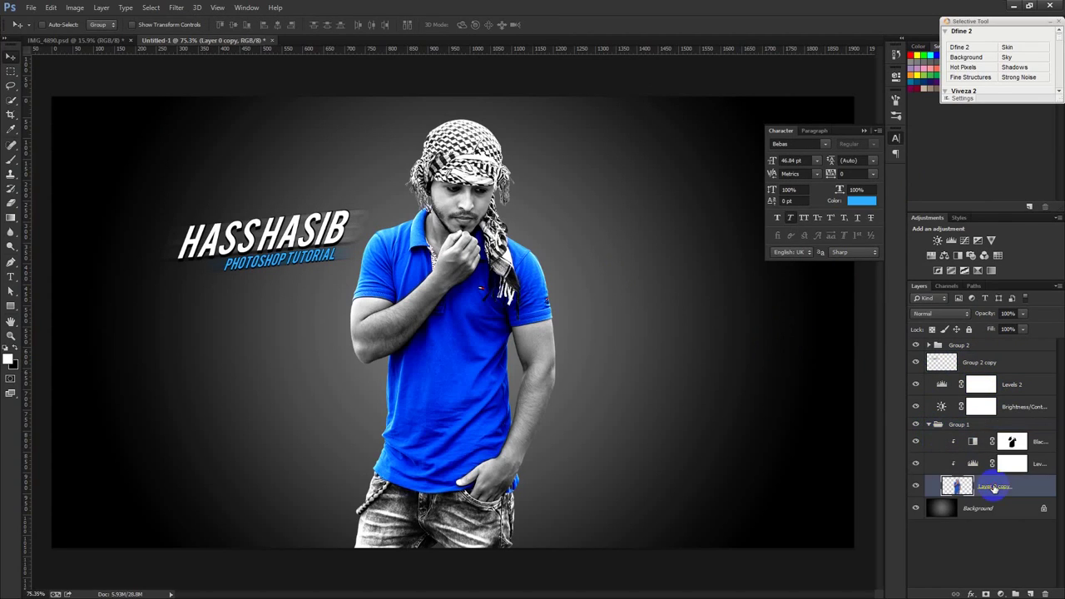
key("ctrl+j")
left_click(993, 508)
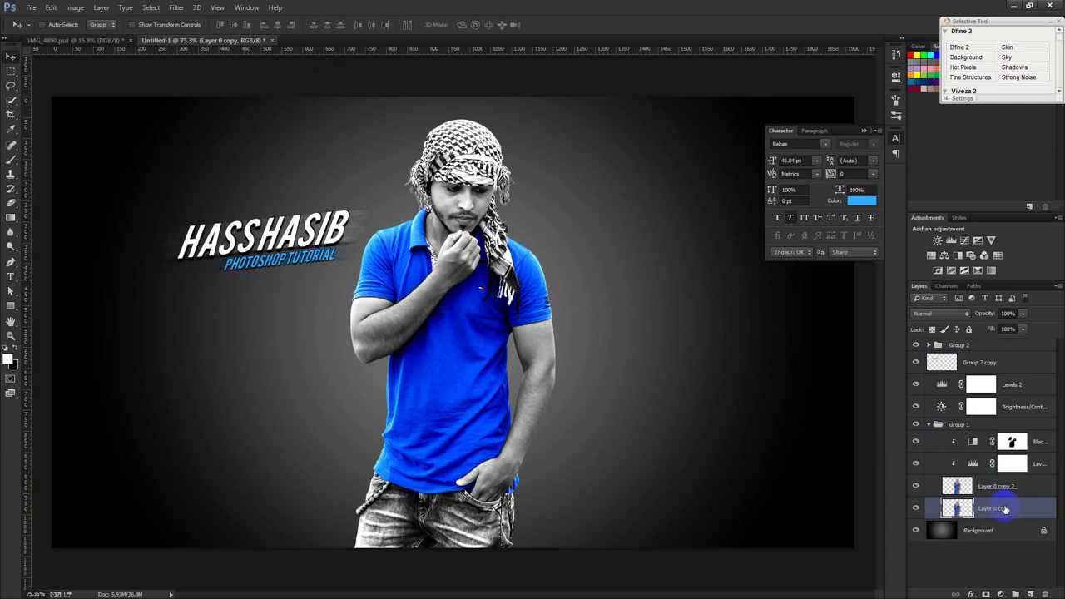
left_click(929, 425)
Hide both title groups and stamp all visible content onto a new top layer.
left_click_drag(917, 346, 916, 362)
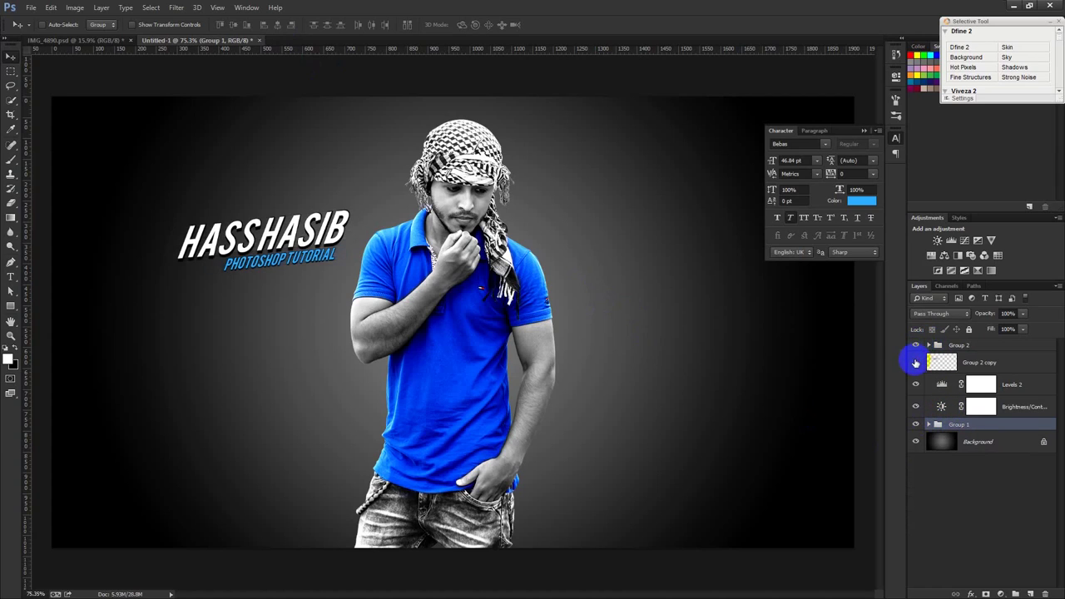
left_click(986, 350)
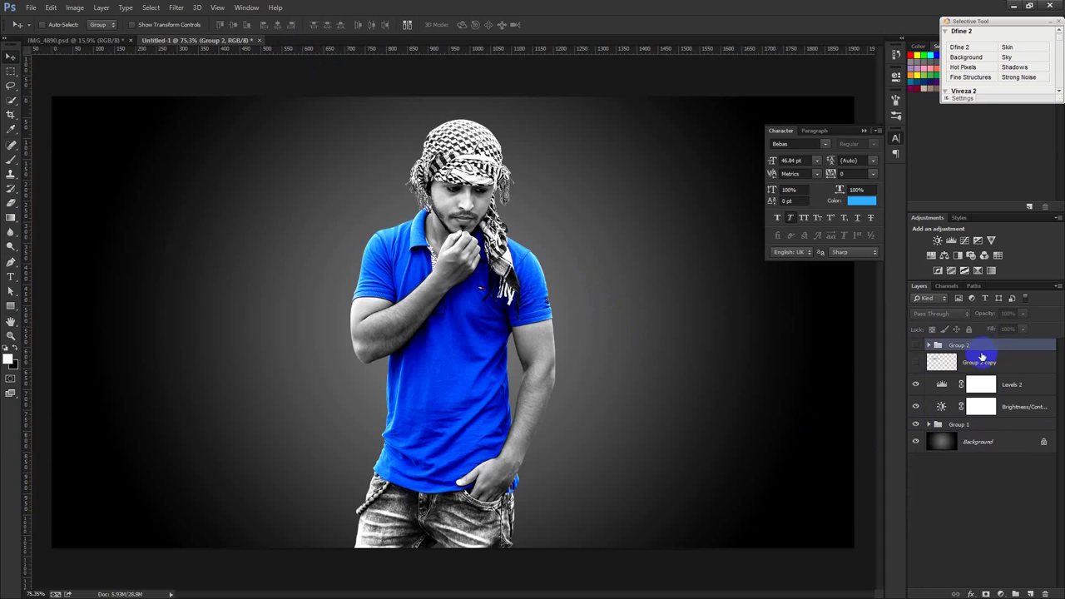
left_click(1030, 594)
key("ctrl+alt+shift+e")
Mask the stamped layer to the man's outline, make it a smart object, and move it above Background.
left_click(929, 447)
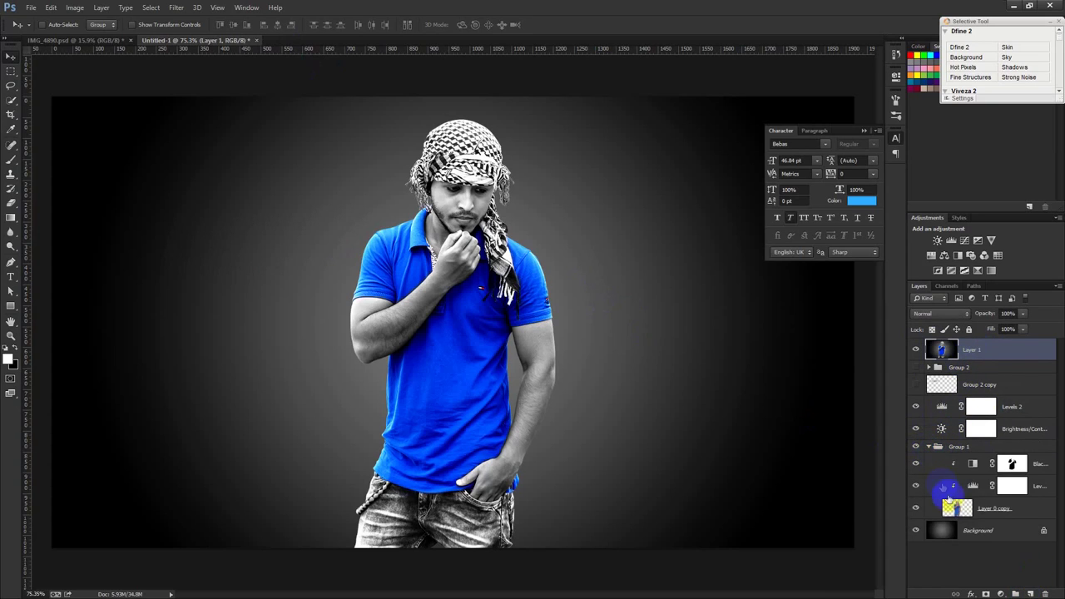
left_click(957, 506, "ctrl")
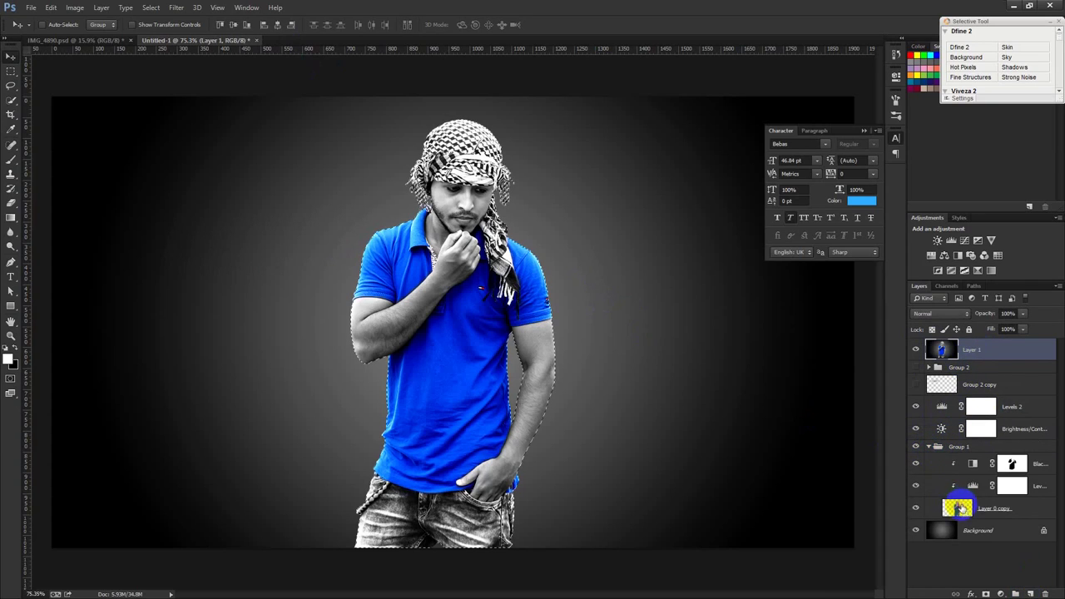
left_click(986, 594)
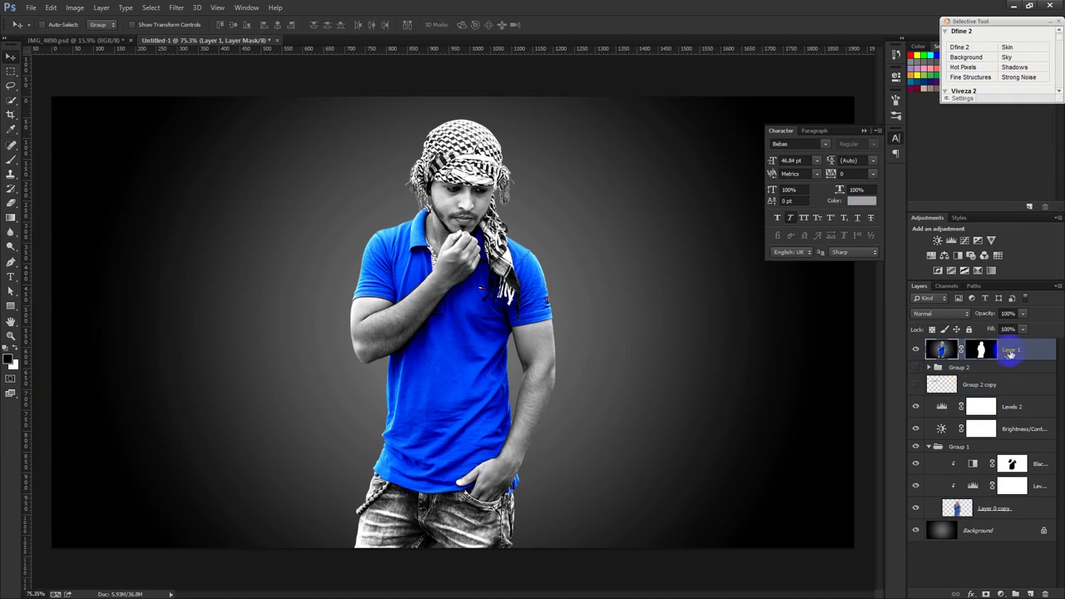
right_click(1009, 353)
left_click(904, 220)
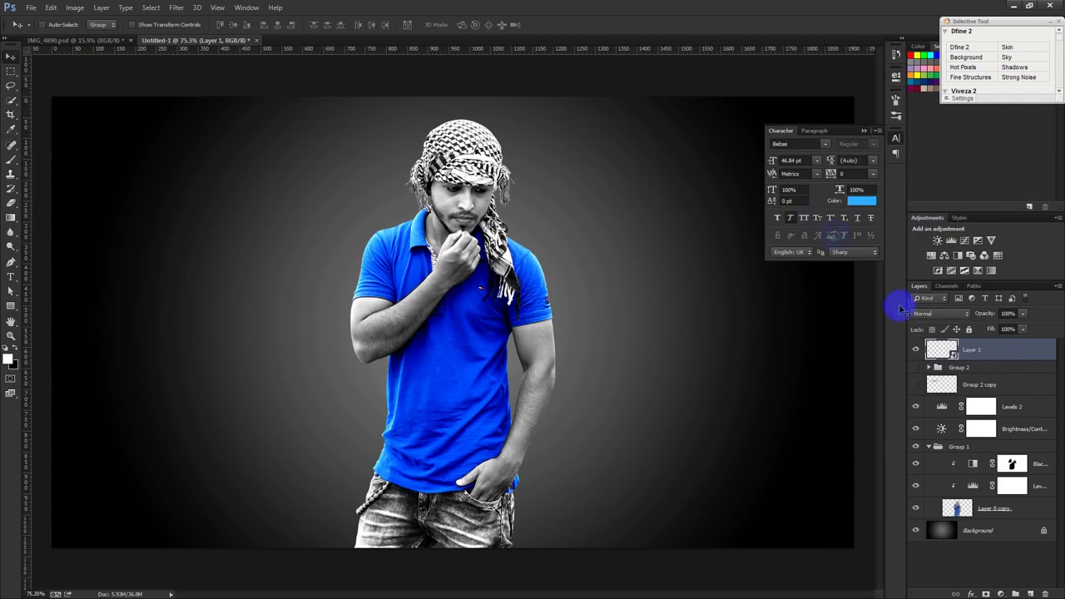
left_click_drag(916, 367, 916, 385)
left_click_drag(950, 353, 941, 451)
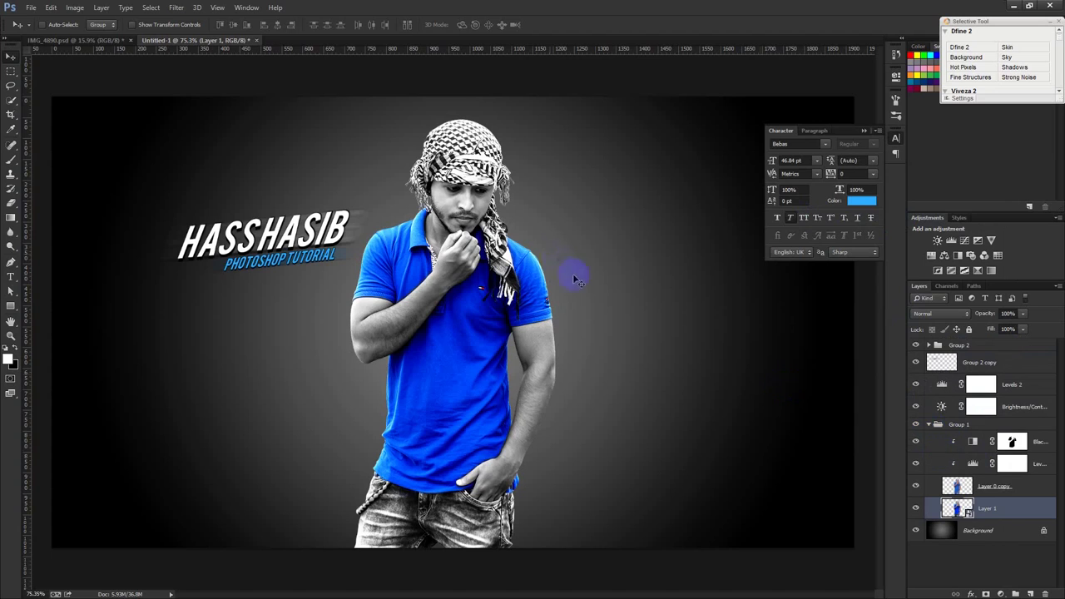
Apply a tilted 48 px Motion Blur smart filter to Layer 1 and move it above Group 1.
left_click(176, 8)
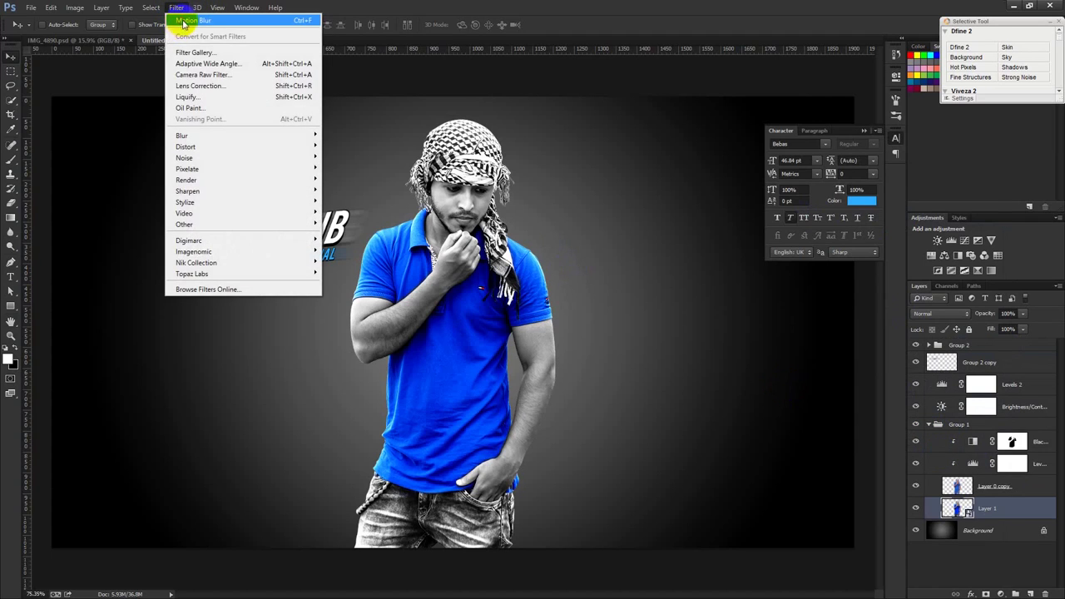
left_click(182, 21)
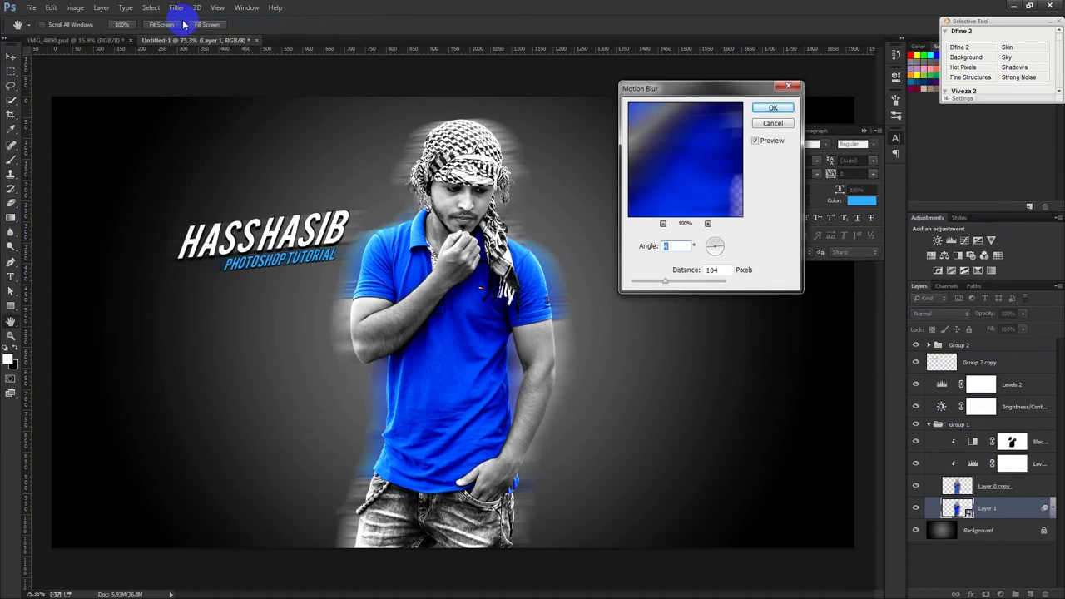
left_click(720, 249)
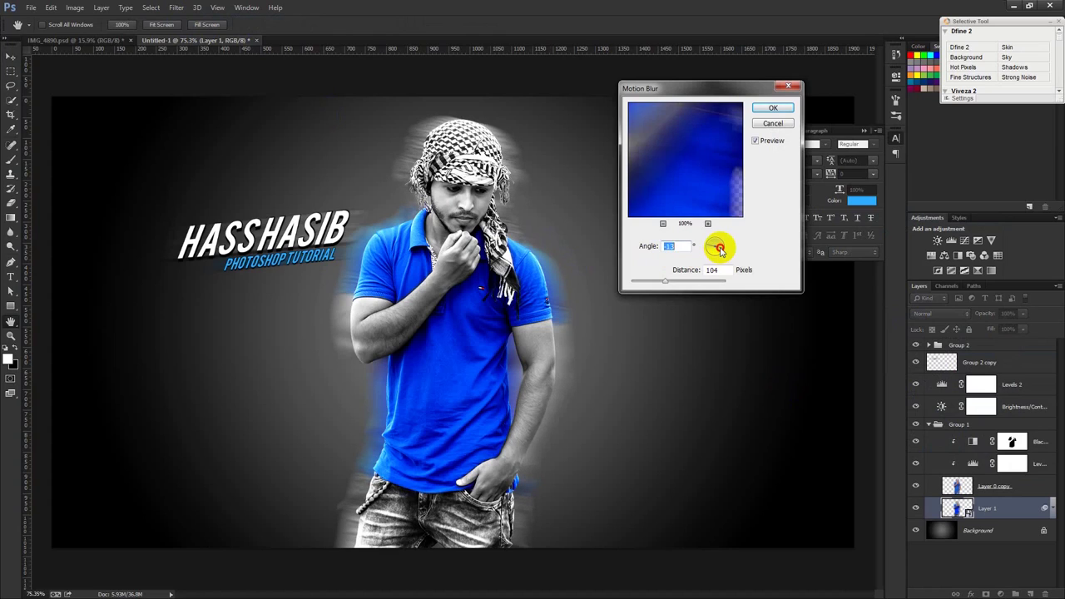
left_click_drag(721, 247, 722, 247)
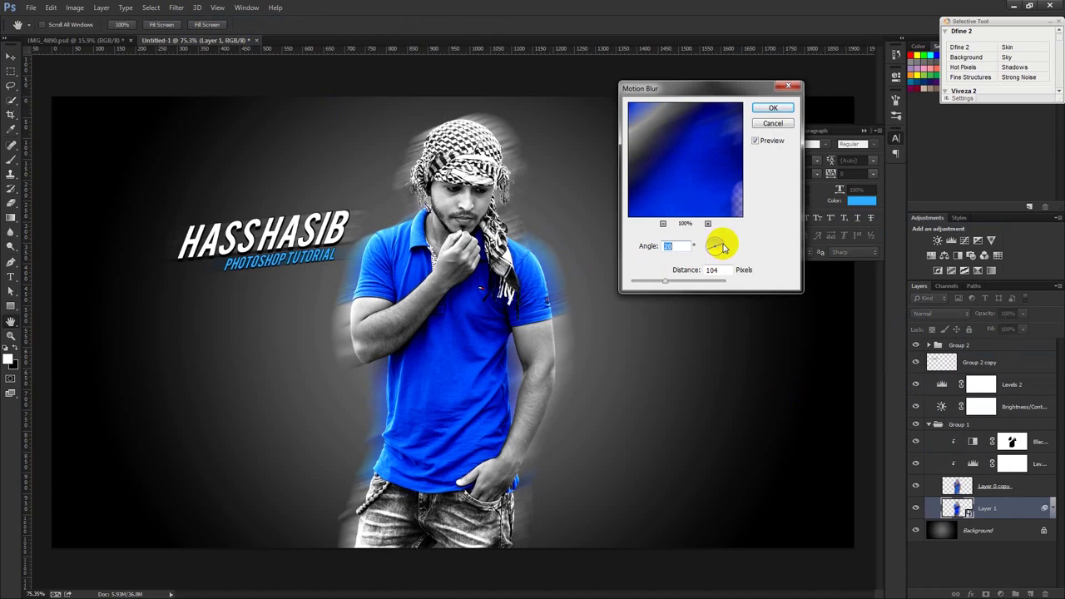
left_click_drag(666, 281, 657, 283)
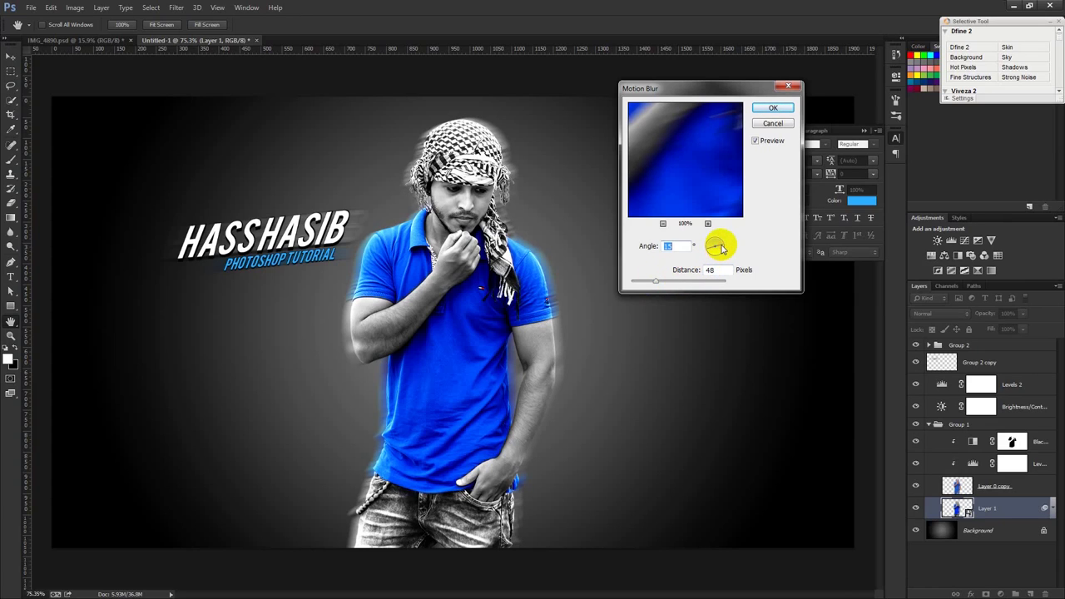
left_click(774, 108)
left_click_drag(955, 541, 966, 416)
left_click(929, 482)
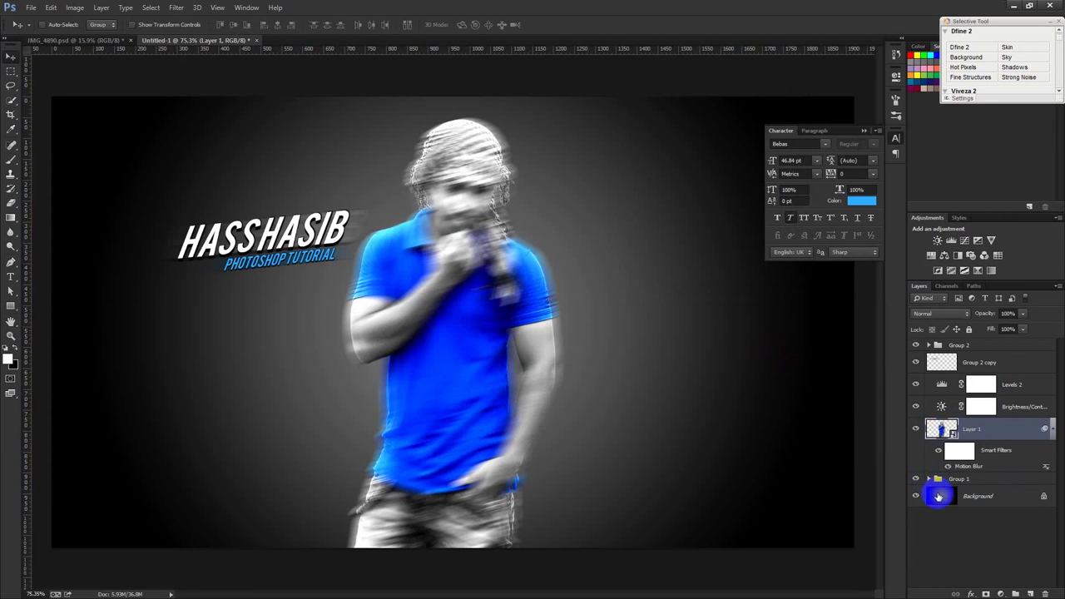
Add a layer mask to Layer 1 and paint black over the head and body with a 125 px brush.
left_click(959, 453)
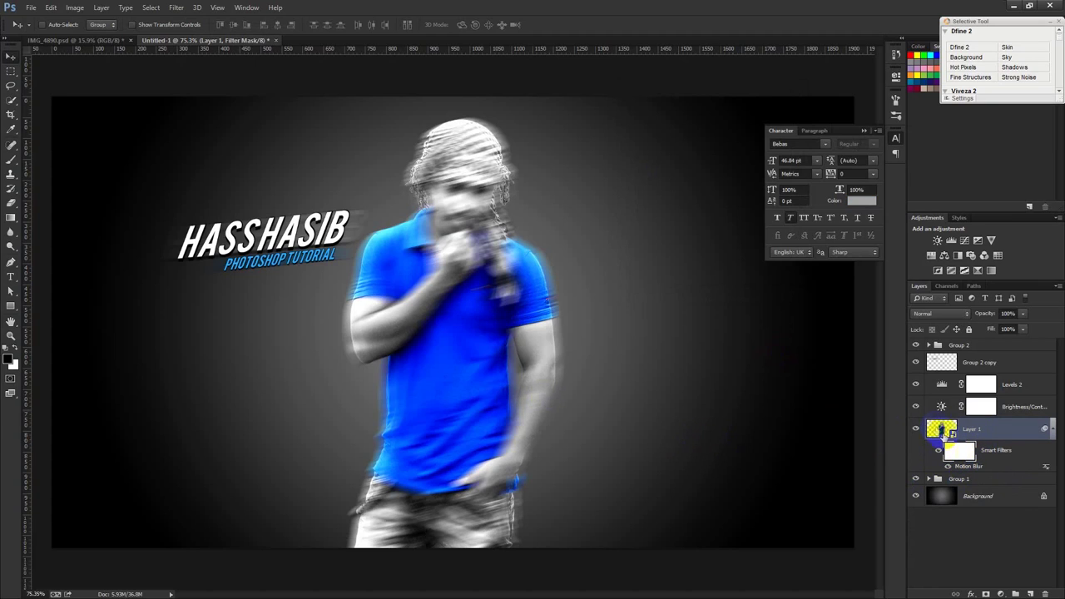
left_click(987, 593)
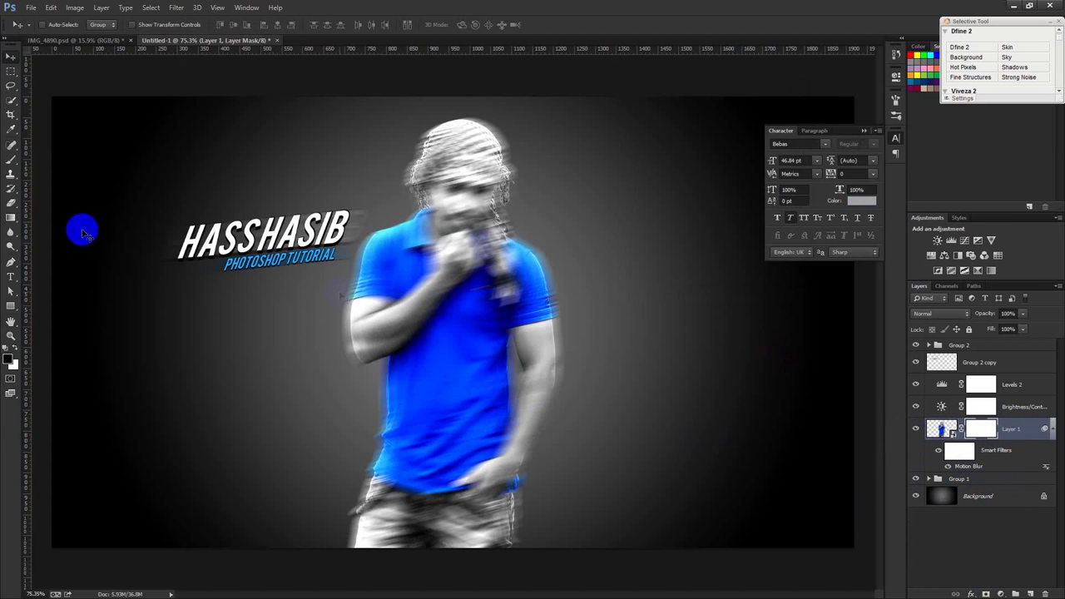
left_click(11, 159)
right_click(491, 300)
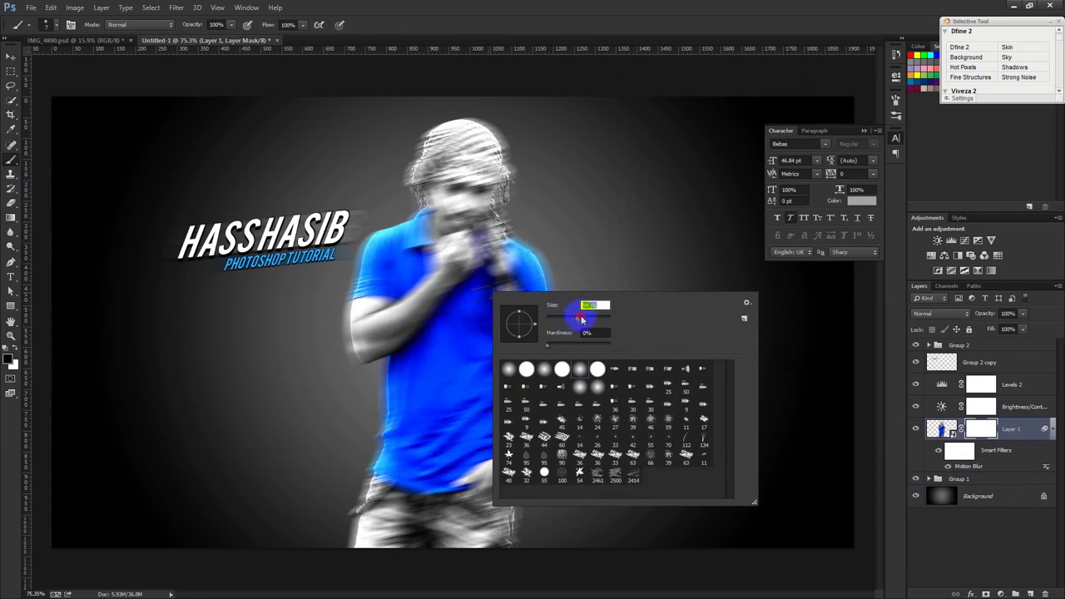
type("125")
key("Return")
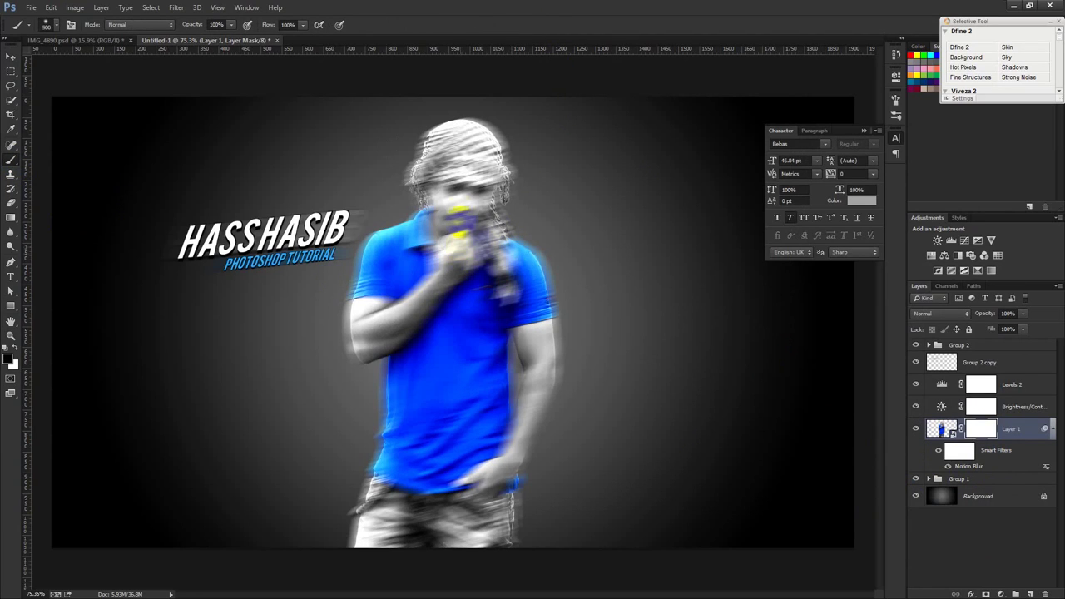
left_click_drag(462, 162, 462, 216)
mouse_move(458, 275)
left_mouse_down()
mouse_move(431, 483)
mouse_move(433, 466)
left_mouse_up()
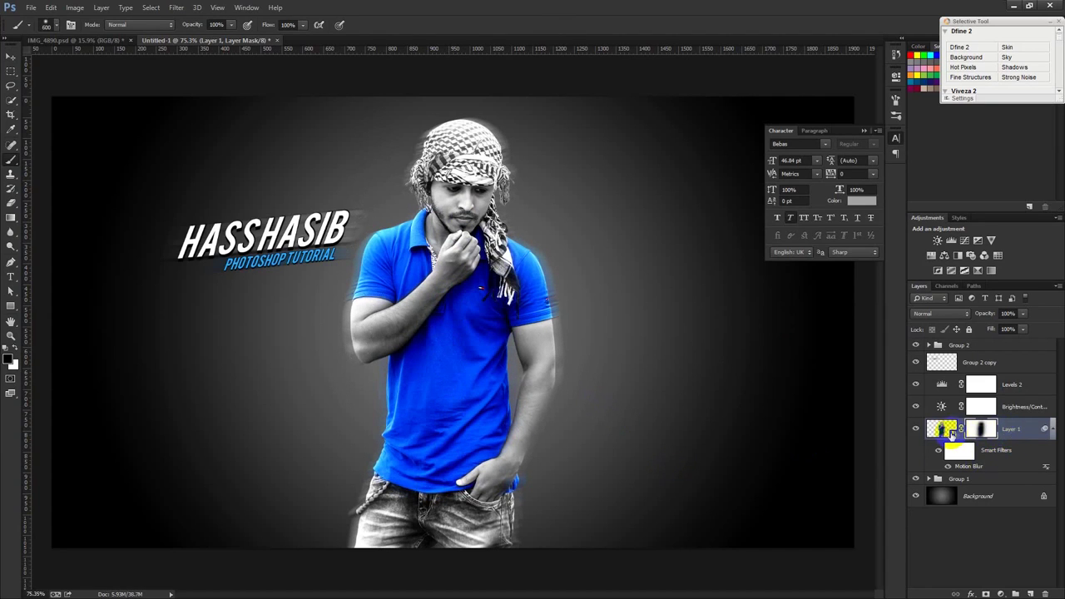
Move the blurred Layer 1 below Group 1, just above Background.
left_click(1047, 429)
mouse_move(1012, 429)
left_mouse_down()
mouse_move(988, 456)
mouse_move(989, 441)
left_mouse_up()
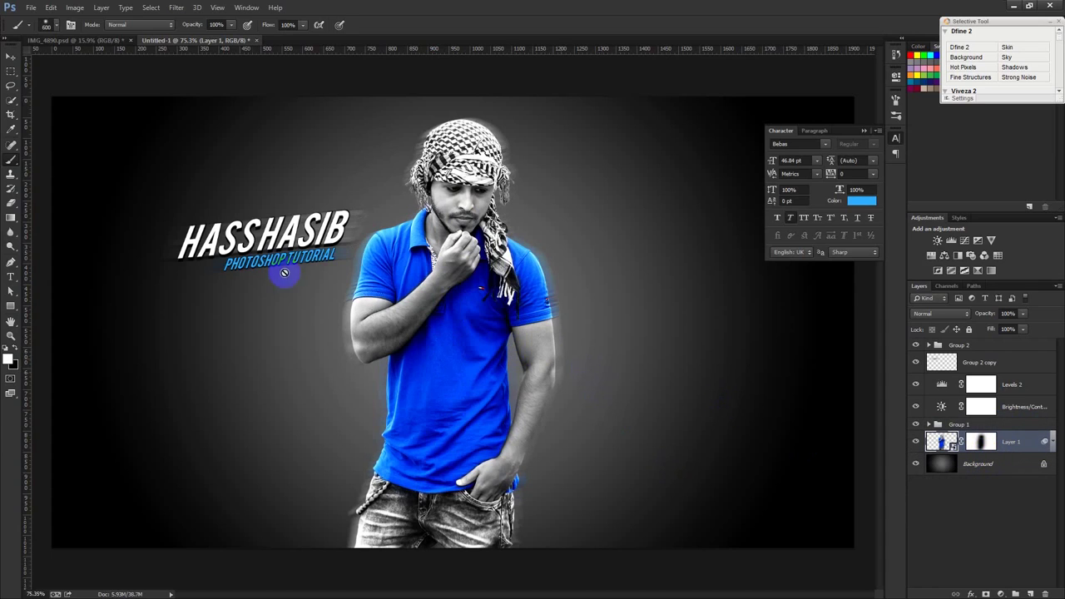
left_click(10, 56)
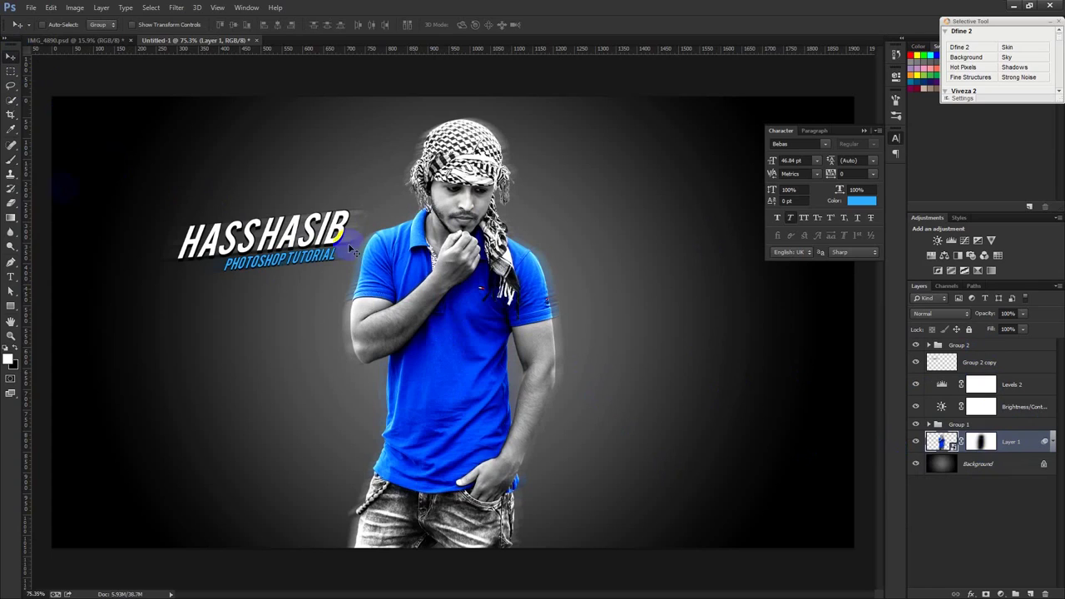
left_click(11, 129)
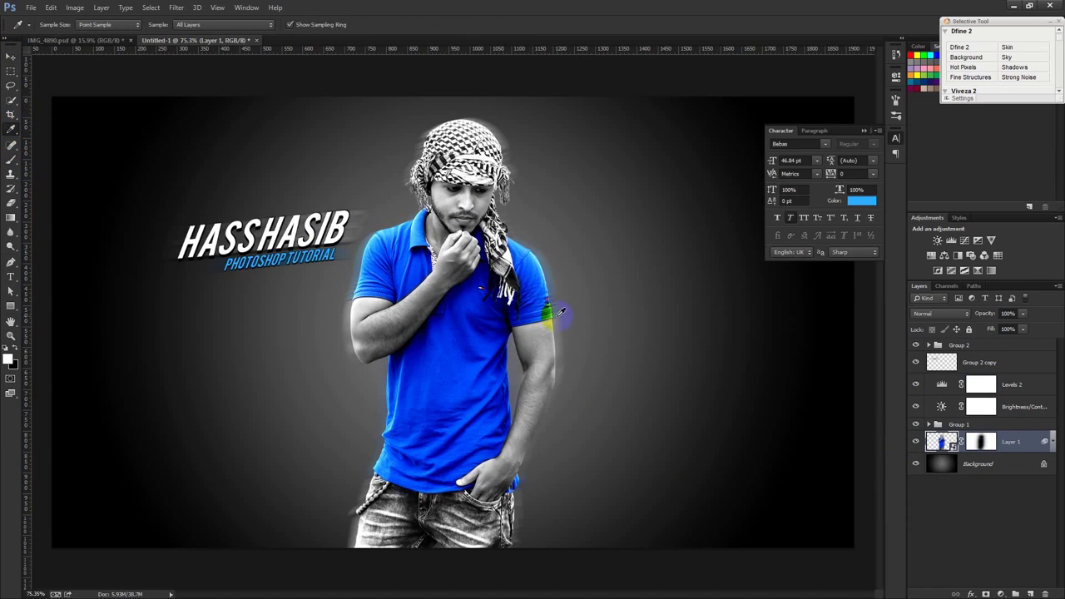
left_click(1009, 383)
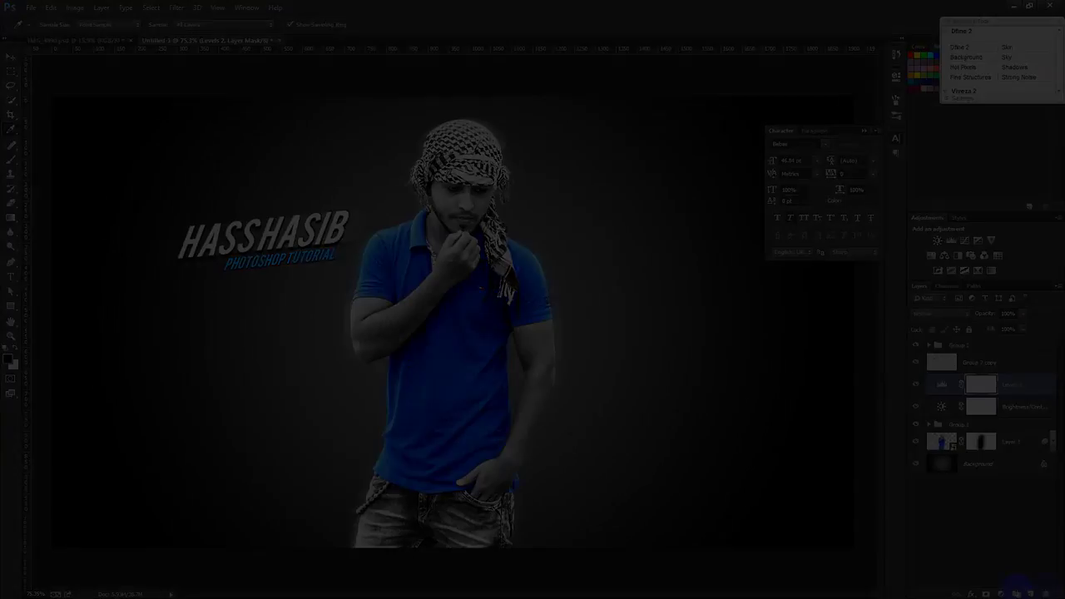